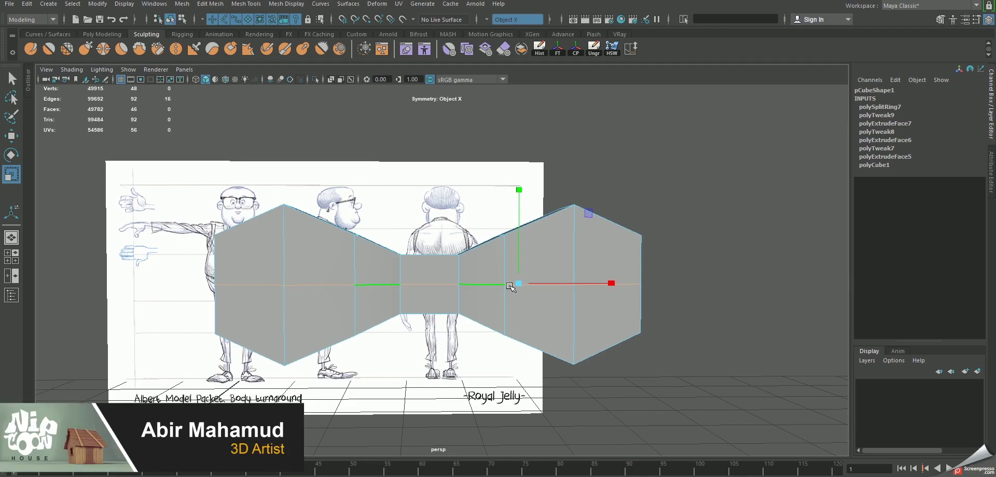
Widen the bow tie by scaling its middle edges outward.
drag(611, 283, 629, 283)
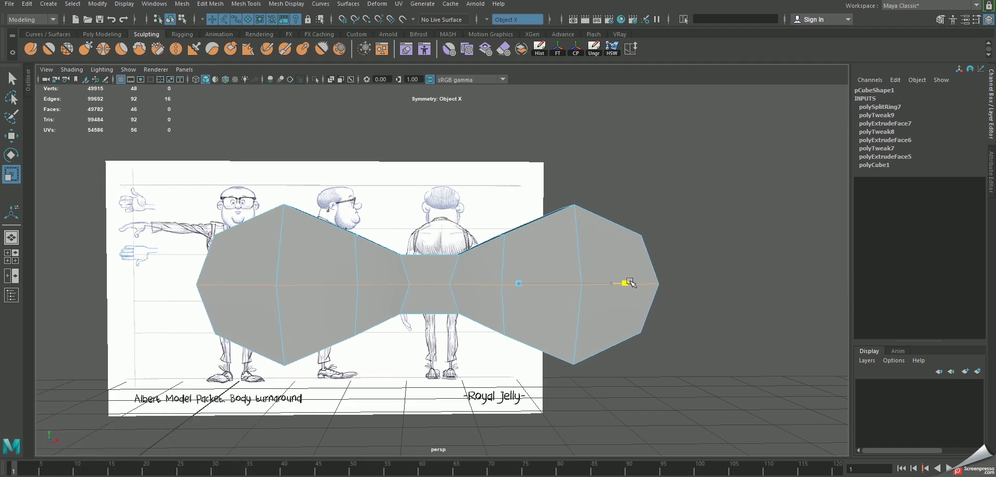
click(448, 281)
alt+drag(517, 285, 398, 309)
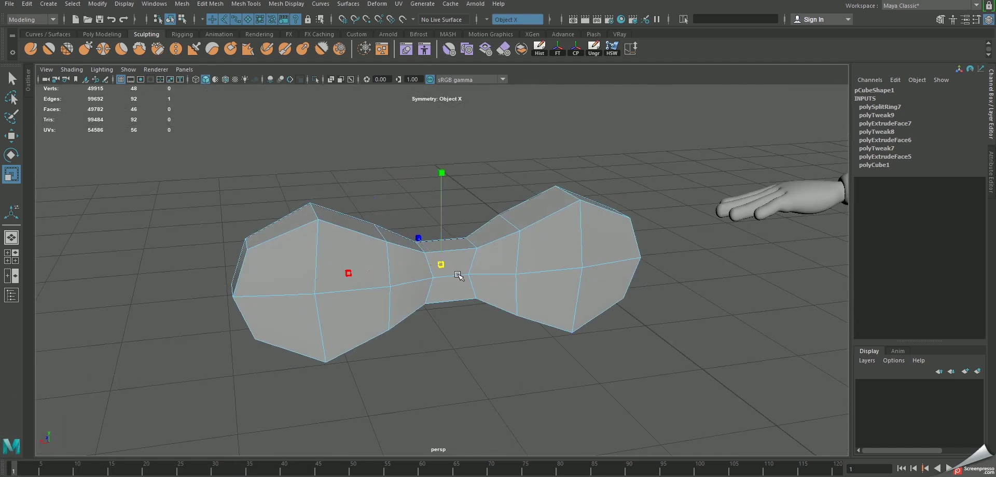
alt+drag(462, 273, 595, 309)
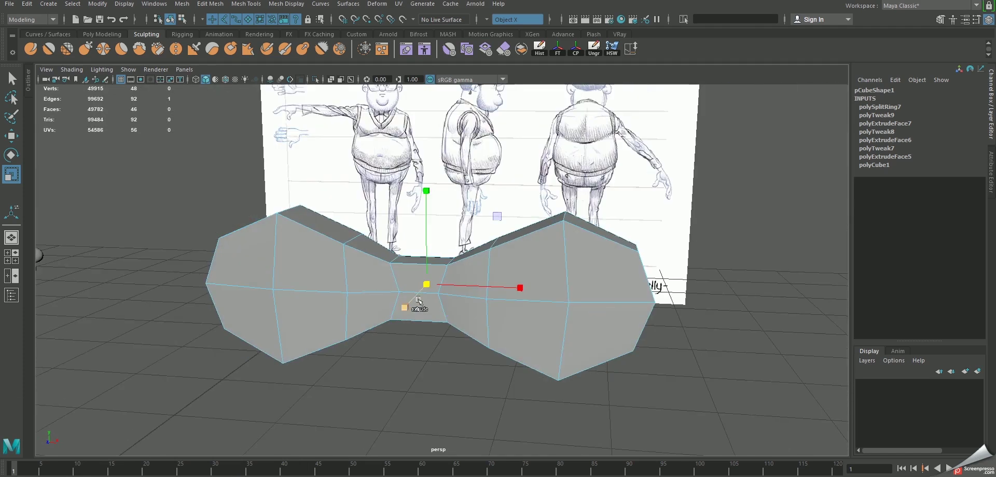
drag(520, 288, 522, 294)
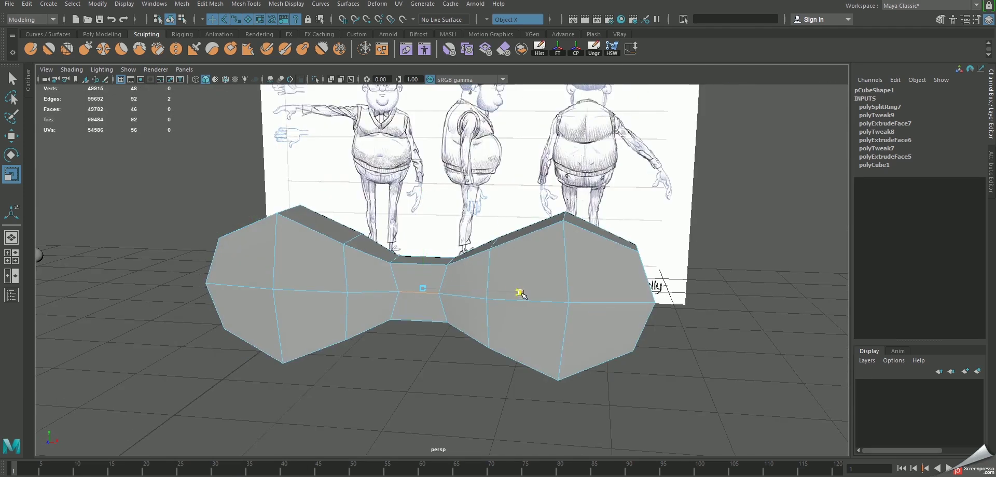
drag(655, 308, 420, 285)
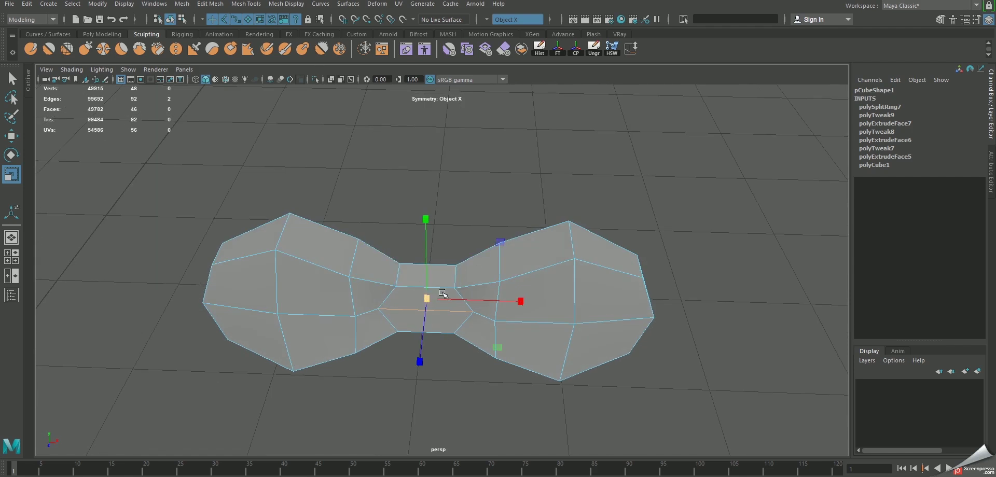
Insert an extra edge loop through the narrow middle and select the top and front middle faces.
shift+right_drag(450, 279, 437, 329)
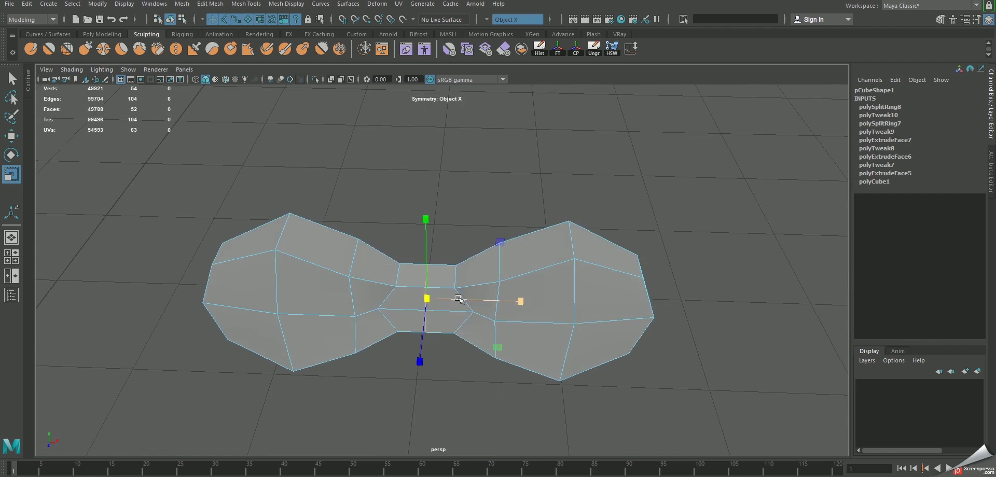
mouse_move(456, 296)
alt+mouse_down()
mouse_move(428, 325)
mouse_move(419, 298)
mouse_move(358, 423)
alt+mouse_up()
double_click(420, 323)
alt+drag(363, 363, 410, 290)
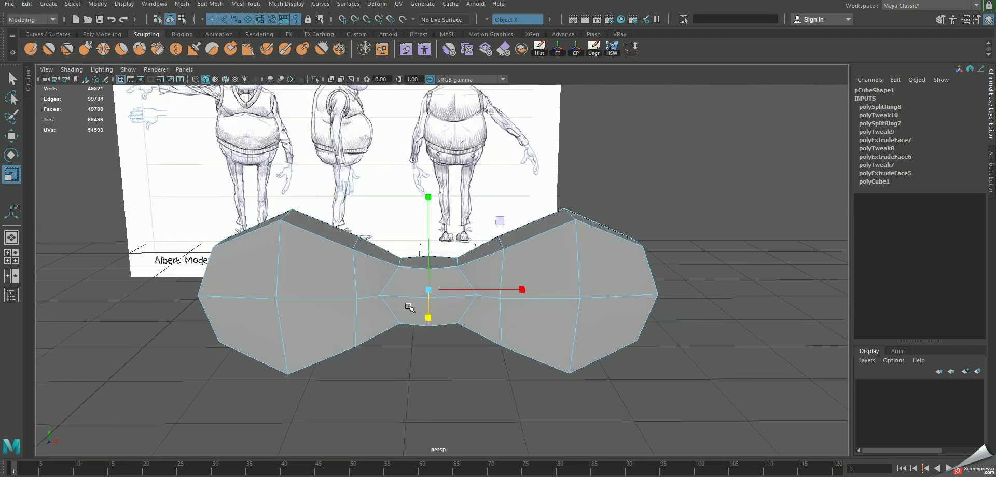
right_drag(405, 280, 415, 265)
mouse_move(415, 265)
mouse_down()
mouse_move(436, 334)
mouse_move(465, 307)
mouse_move(448, 336)
mouse_up()
Extrude the middle faces outward and switch to smooth preview.
key(ctrl+e)
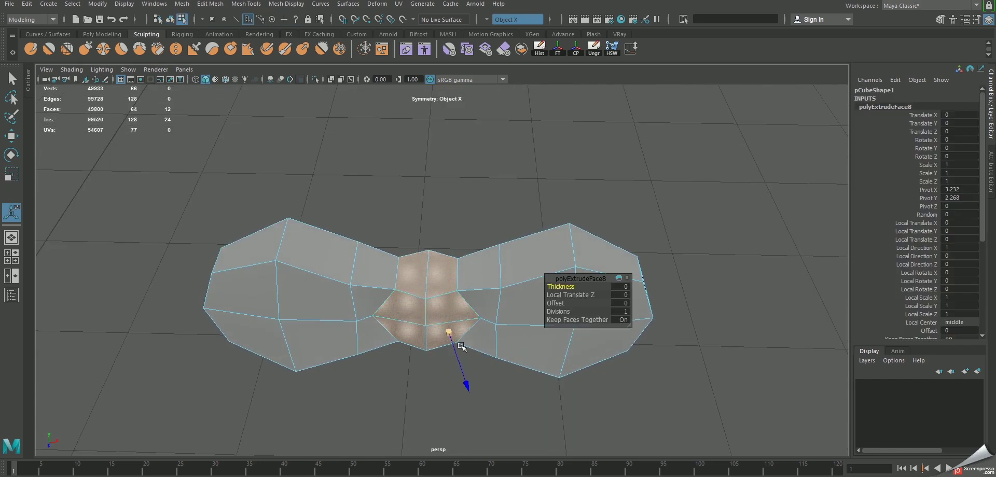
mouse_move(464, 378)
mouse_down()
mouse_move(483, 396)
mouse_move(467, 358)
mouse_move(472, 304)
mouse_move(437, 373)
mouse_up()
key(3)
Scale the knot's centre edge loop down and the end edge loops up into bulges.
right_drag(415, 243, 371, 236)
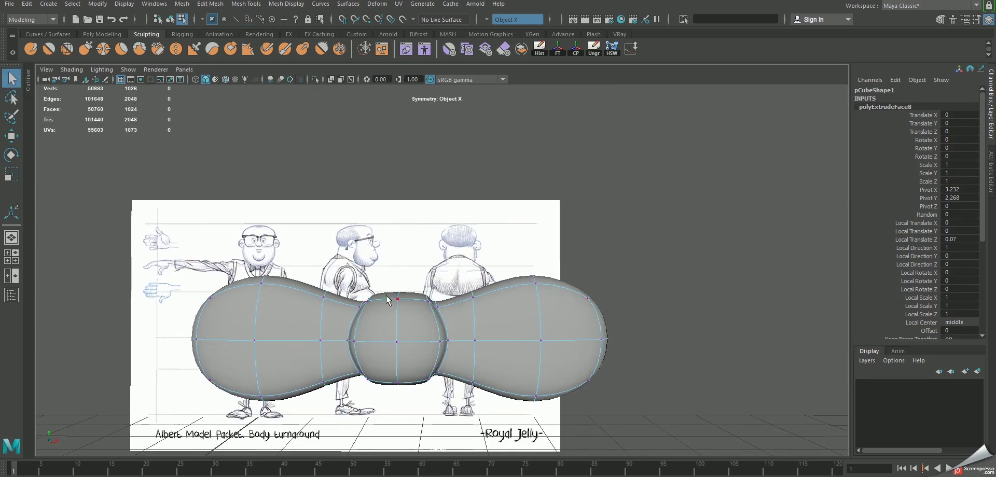
mouse_move(392, 293)
alt+mouse_down()
mouse_move(393, 382)
mouse_move(393, 288)
alt+mouse_up()
right_drag(393, 287, 400, 263)
click(404, 285)
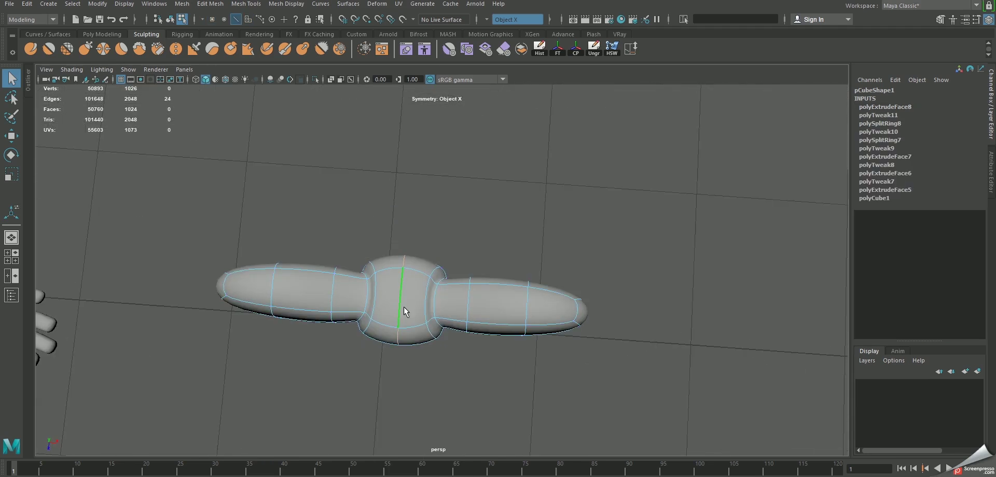
key(r)
drag(396, 393, 399, 367)
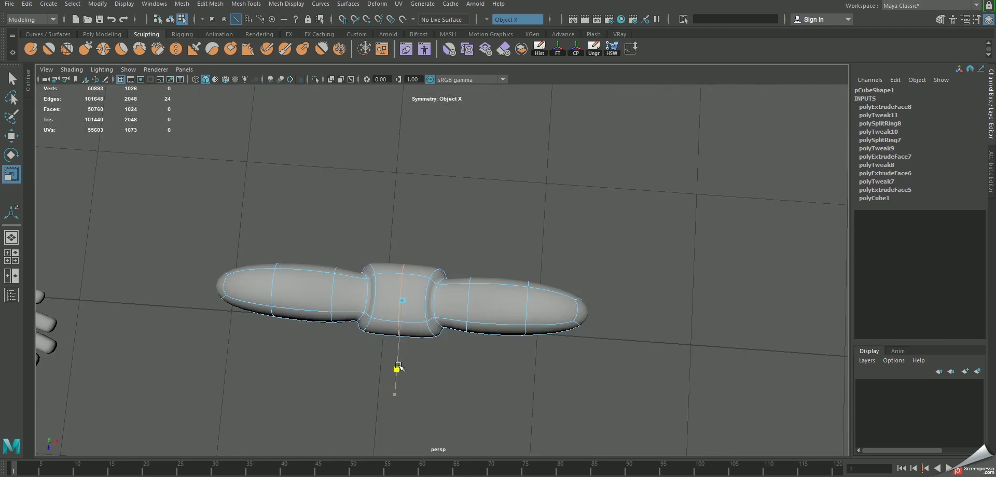
click(525, 308)
mouse_move(518, 396)
mouse_down()
mouse_move(519, 423)
mouse_move(526, 389)
mouse_move(419, 347)
mouse_move(457, 370)
mouse_up()
Select edge loops on one lobe and push them along the depth to round the wing.
key(w)
click(457, 370)
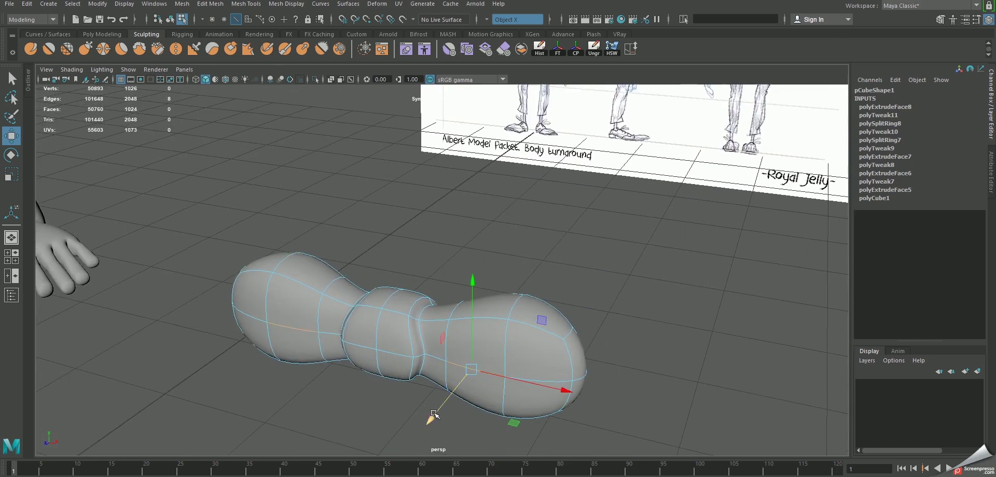
mouse_move(434, 415)
mouse_down()
mouse_move(456, 392)
mouse_move(412, 345)
mouse_move(431, 393)
mouse_up()
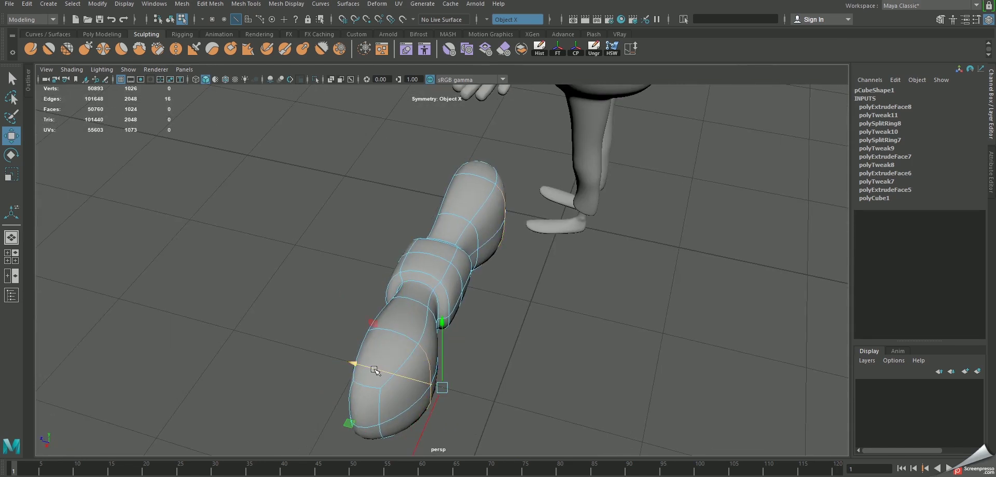
shift+double_click(353, 362)
mouse_move(345, 362)
alt+mouse_down()
mouse_move(375, 372)
mouse_move(456, 358)
alt+mouse_up()
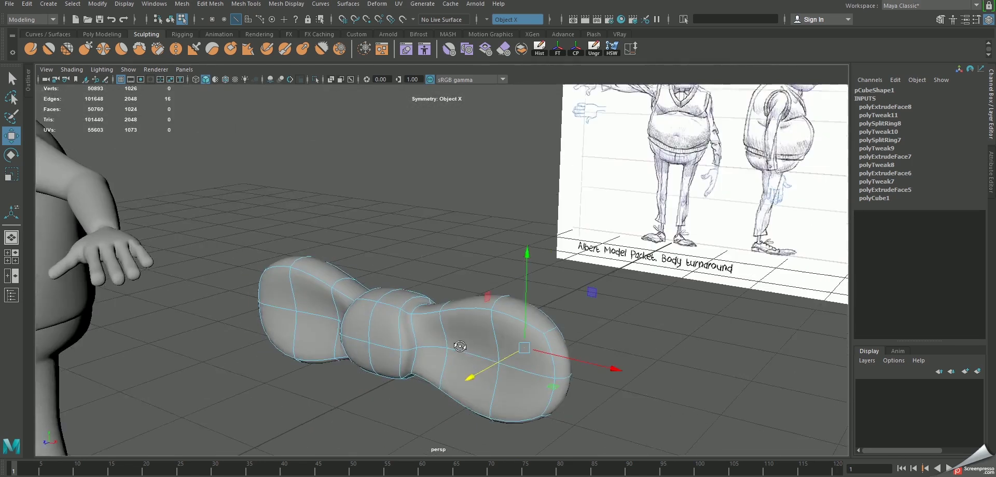
double_click(454, 346)
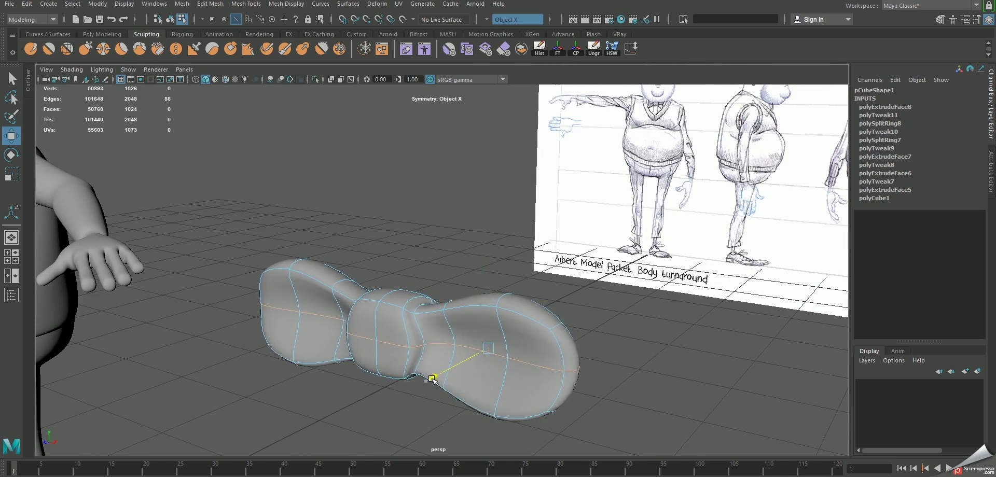
double_click(378, 358)
mouse_move(378, 358)
alt+mouse_down()
mouse_move(511, 370)
mouse_move(443, 380)
alt+mouse_up()
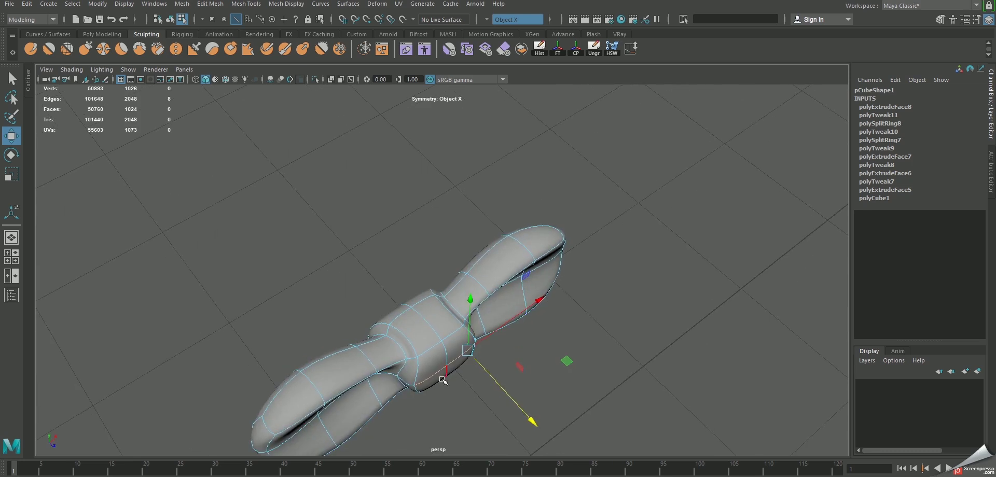
Grow the edge-loop selection around the lobes, undoing a stray upward move, ready for scaling.
key(r)
key(shift+period)
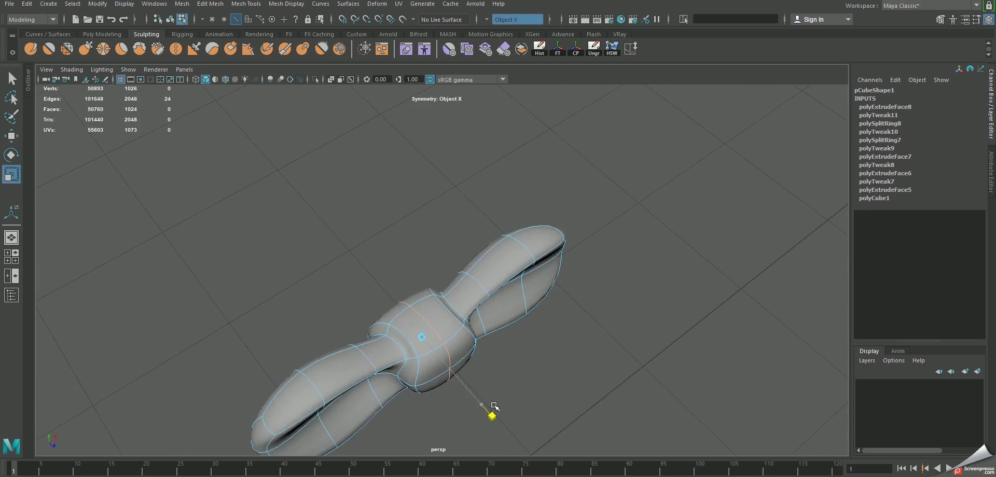
key(w)
mouse_move(487, 402)
alt+mouse_down()
mouse_move(561, 217)
mouse_move(551, 344)
mouse_move(530, 254)
mouse_move(538, 228)
alt+mouse_up()
shift+double_click(551, 345)
key(ctrl+z)
key(r)
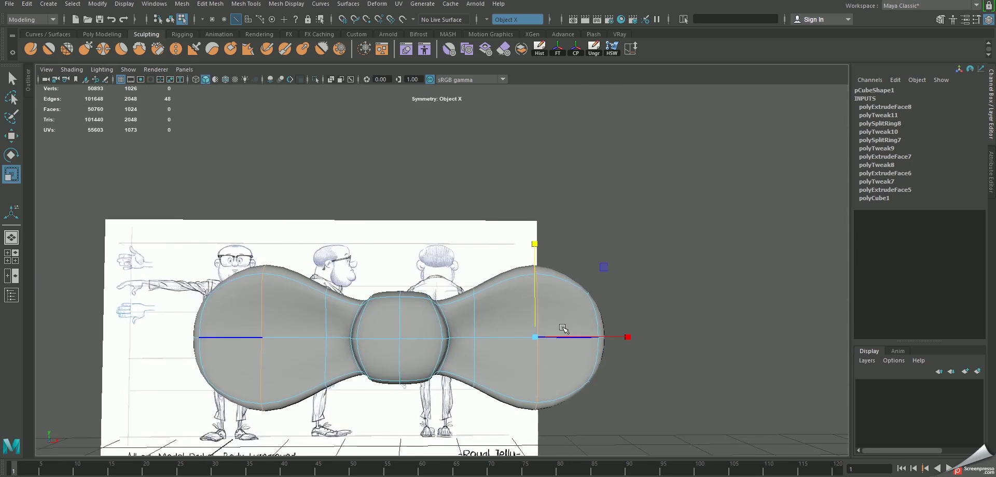
Stretch the centre edge loop wider, then pull both lobes' vertices in toward the knot.
shift+double_click(564, 328)
mouse_move(599, 334)
mouse_down()
mouse_move(607, 338)
mouse_move(464, 351)
mouse_move(405, 326)
mouse_move(427, 315)
mouse_up()
key(w)
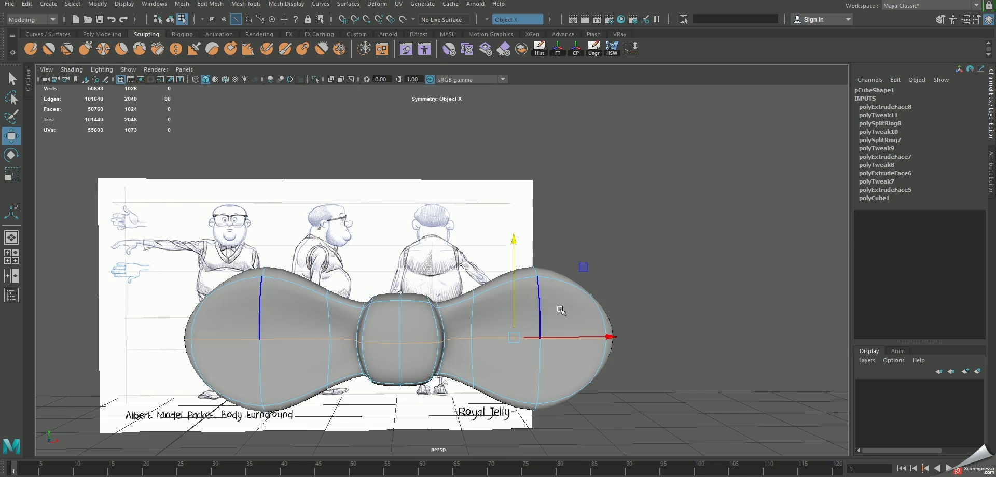
right_drag(562, 311, 580, 314)
drag(696, 372, 696, 371)
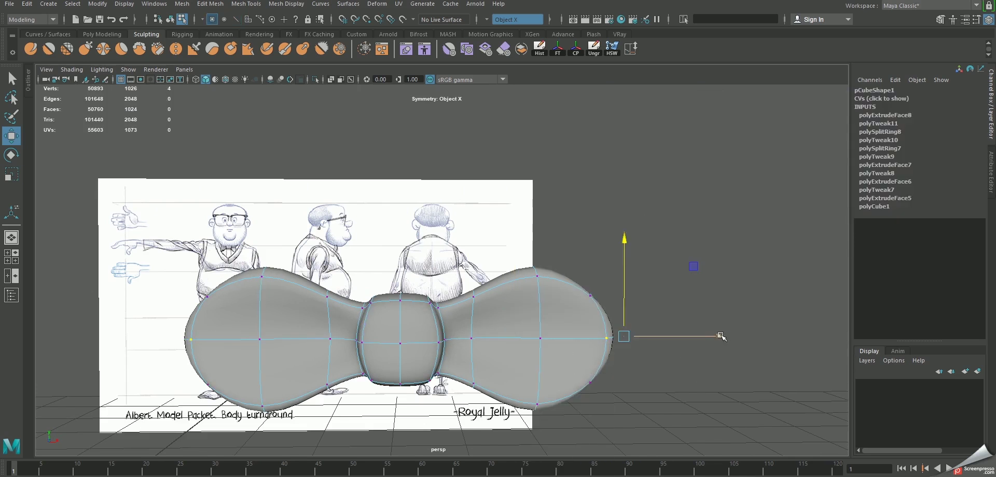
drag(722, 338, 655, 338)
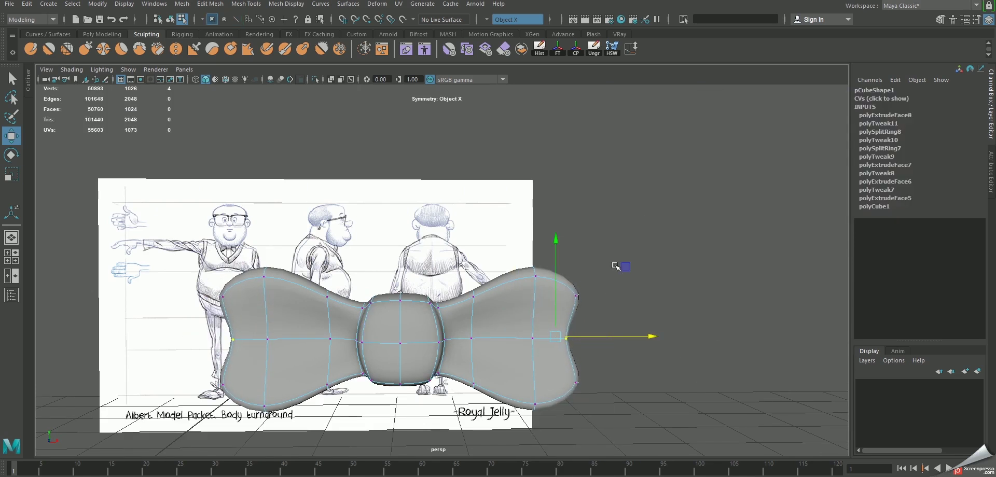
Raise the lobes' top vertices and lower their bottom vertices slightly.
drag(527, 310, 528, 310)
drag(566, 179, 570, 171)
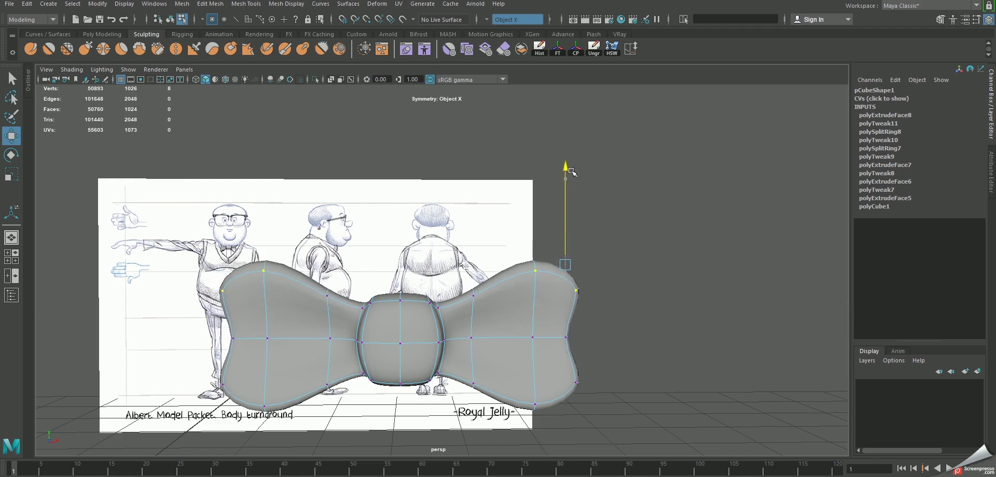
drag(524, 382, 612, 422)
middle_drag(682, 344, 610, 316)
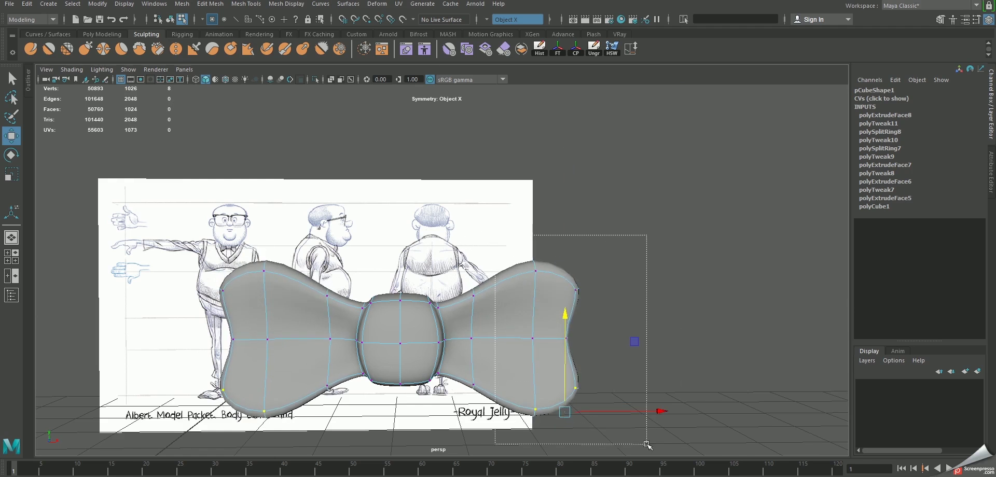
Widen the outer lobe vertices, nudge them inward, and squash both lobes vertically.
drag(496, 236, 675, 454)
key(r)
mouse_move(666, 335)
mouse_down()
mouse_move(716, 335)
mouse_move(638, 338)
mouse_move(648, 339)
mouse_up()
key(w)
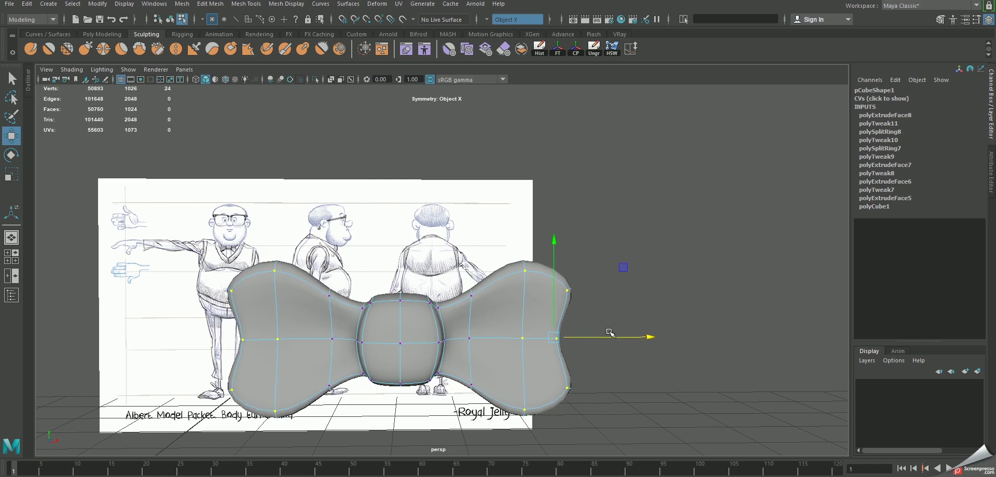
drag(621, 343, 612, 339)
key(r)
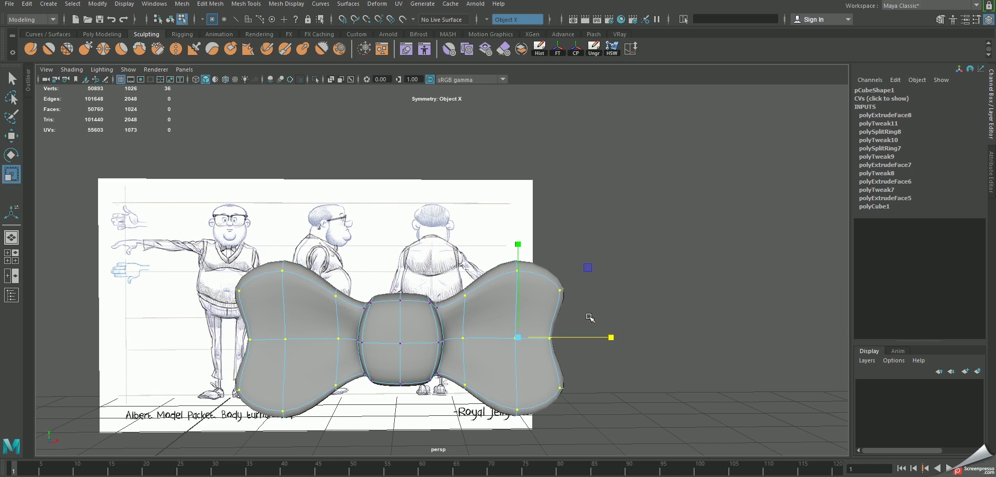
drag(522, 235, 528, 249)
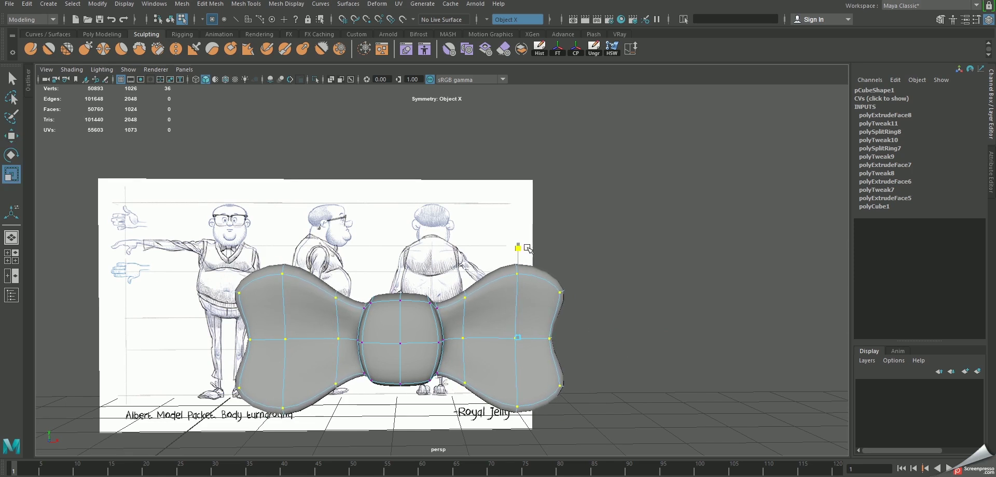
Pull the lower corner vertices down and the upper corner vertices up for squarer ends.
alt+middle_drag(497, 381, 487, 349)
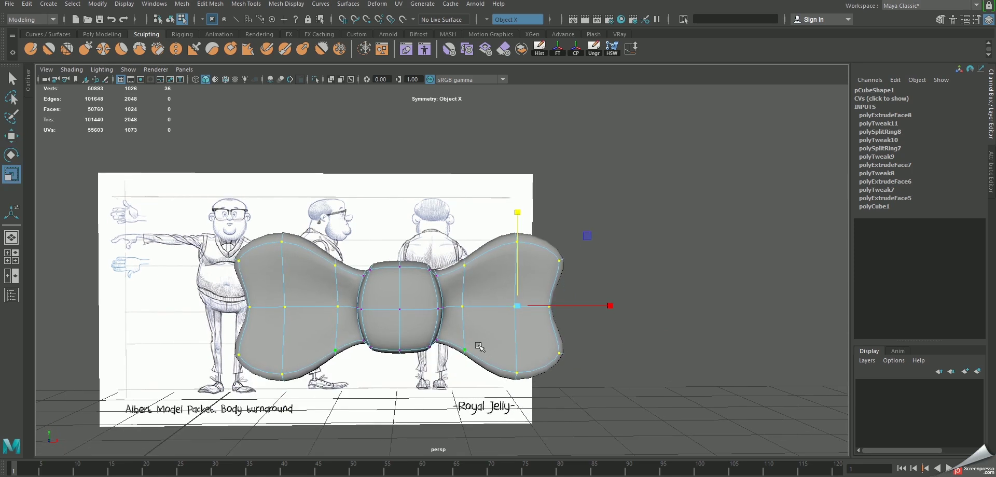
drag(543, 336, 571, 360)
key(w)
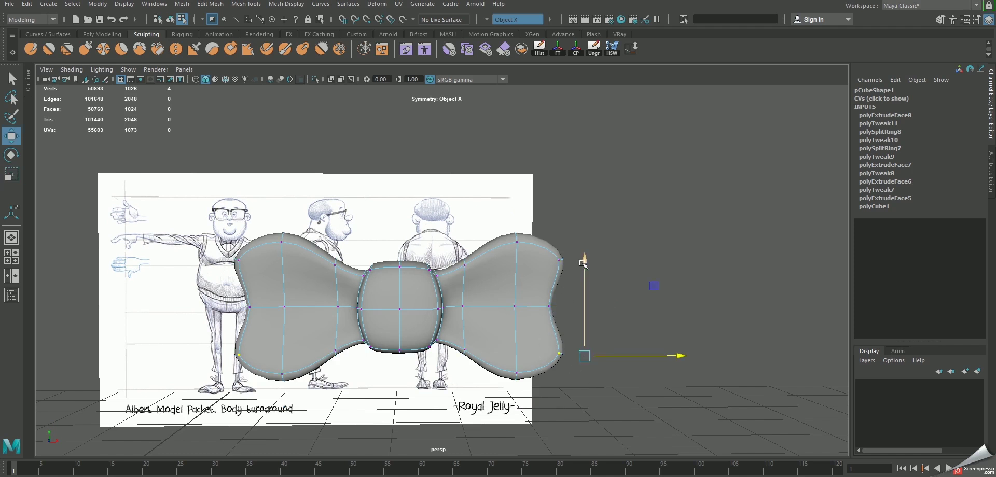
drag(585, 270, 594, 302)
drag(546, 230, 573, 262)
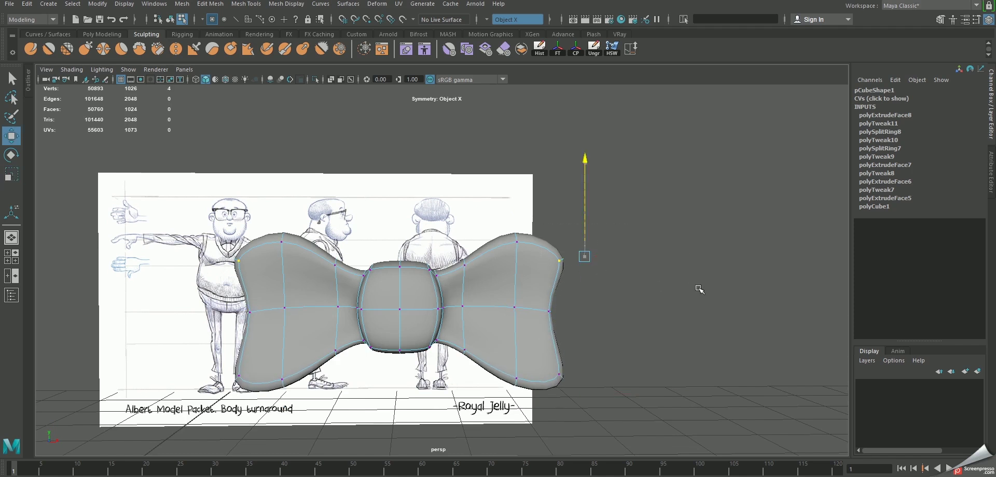
middle_drag(700, 289, 695, 270)
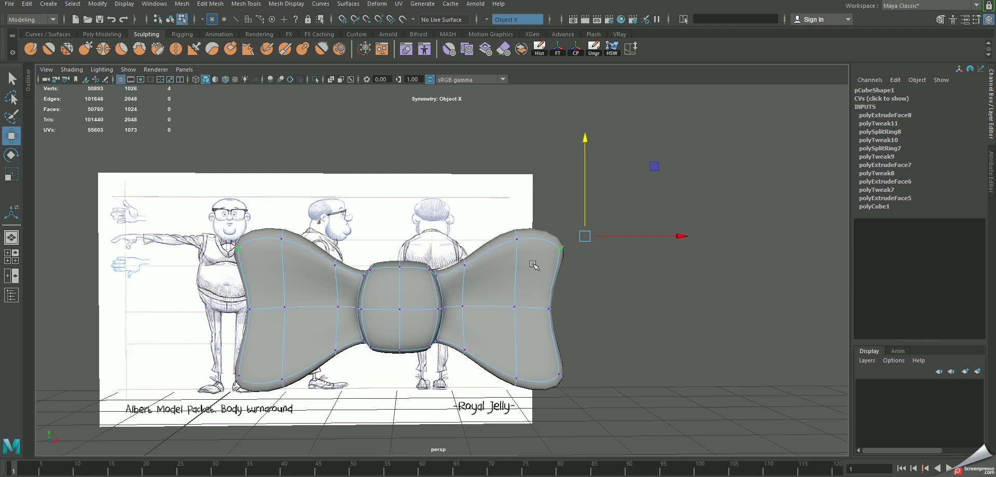
Flatten the right lobe's vertices vertically and return to Object Mode.
drag(506, 251, 633, 415)
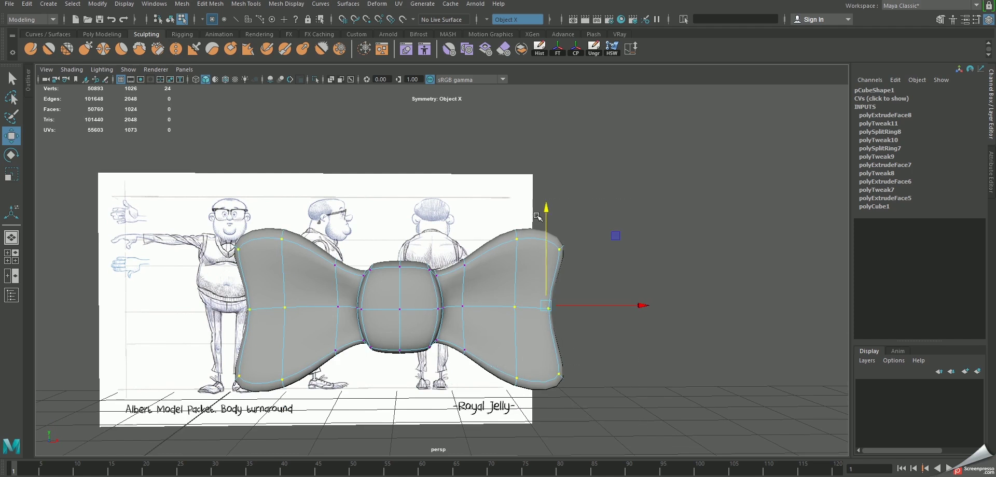
key(r)
drag(545, 214, 552, 226)
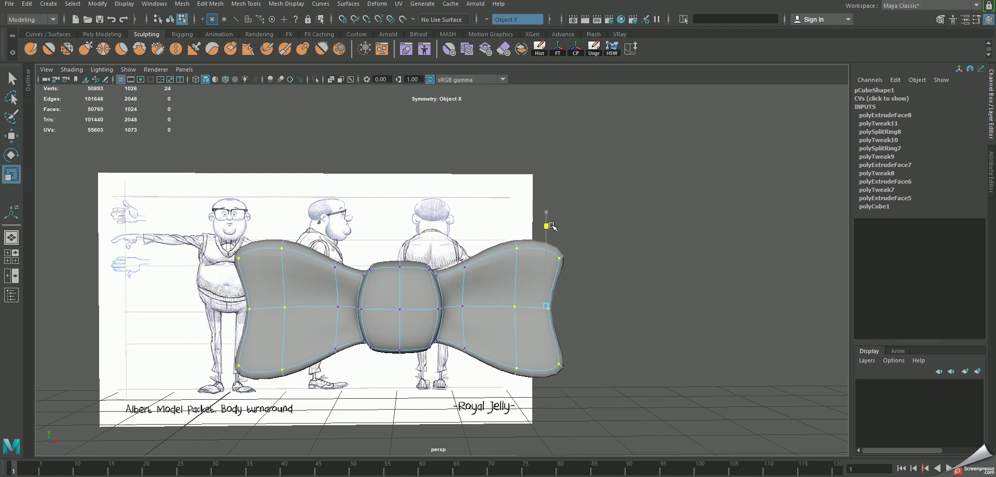
key(F8)
click(640, 289)
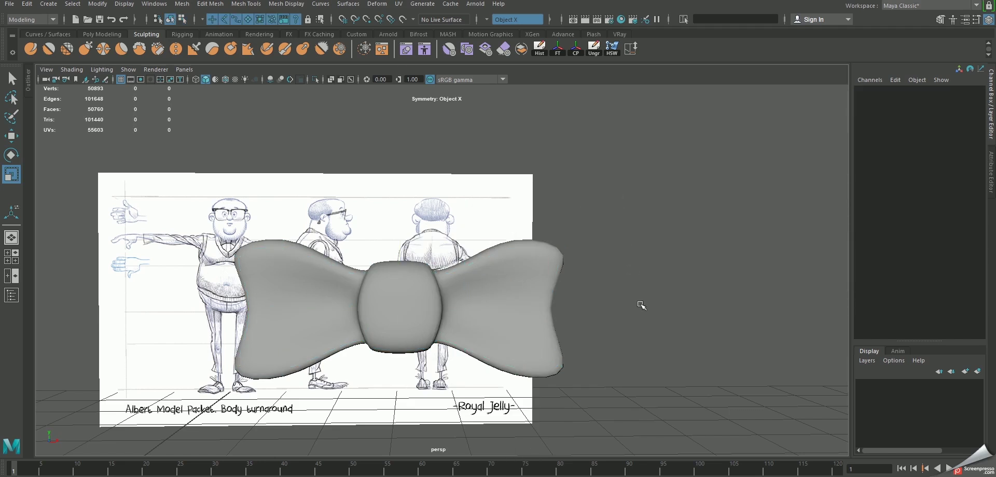
Select the edge loops beside the central knot and move them to tighten the knot.
mouse_move(528, 324)
alt+mouse_down()
mouse_move(509, 331)
mouse_move(412, 309)
mouse_move(430, 307)
alt+mouse_up()
click(415, 305)
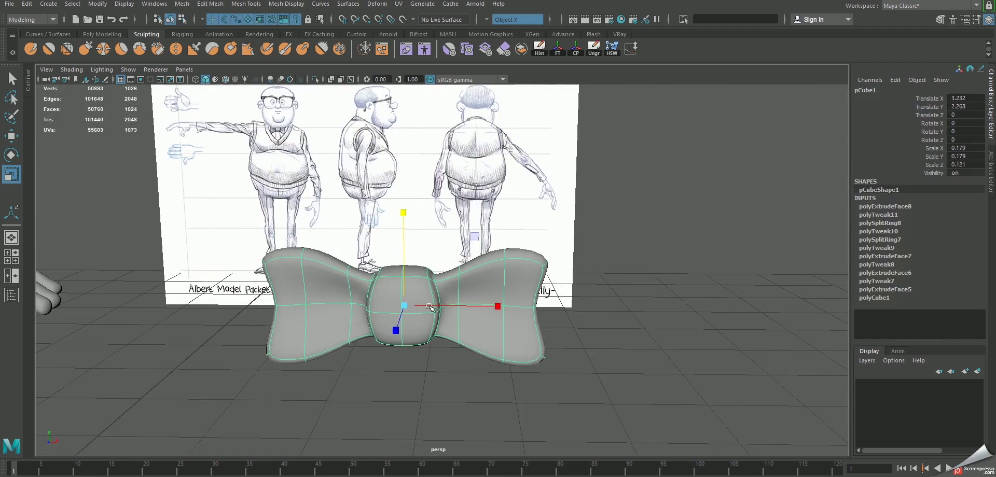
right_drag(415, 279, 415, 218)
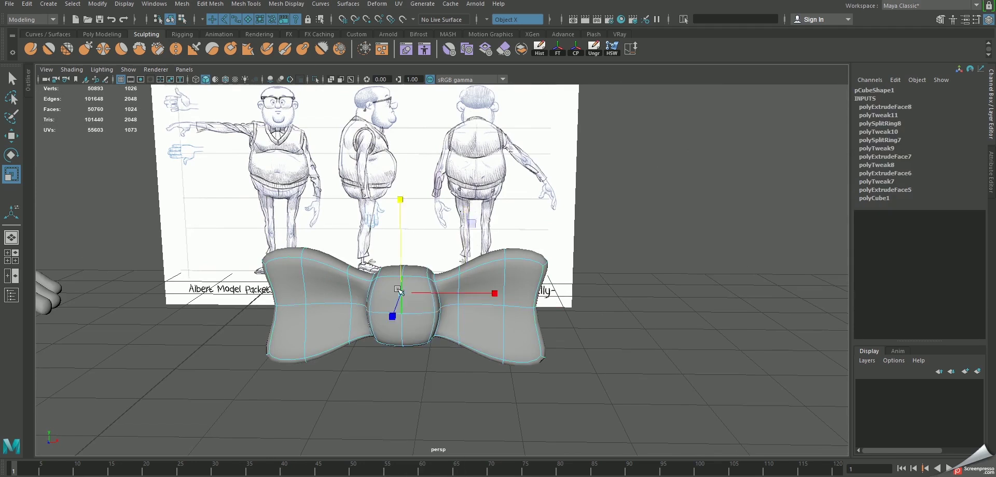
mouse_move(415, 291)
alt+mouse_down()
mouse_move(419, 344)
mouse_move(410, 291)
alt+mouse_up()
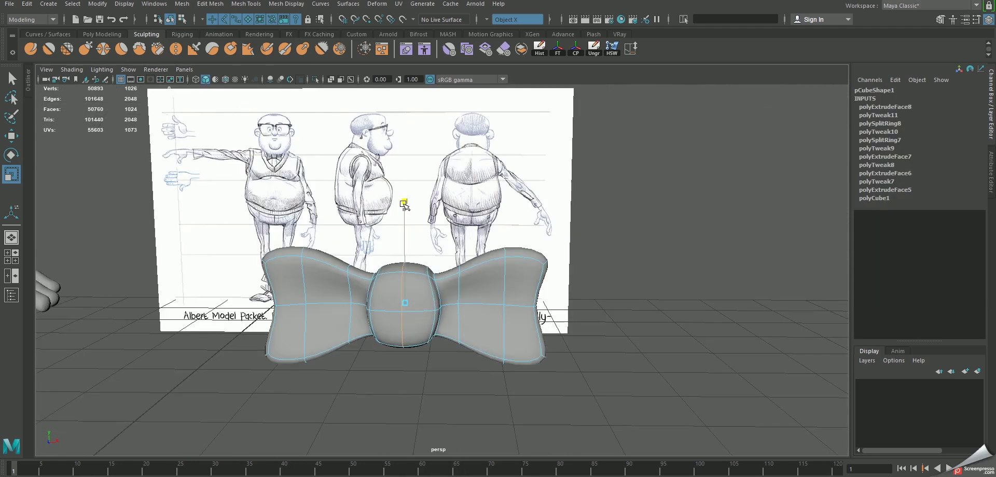
alt+drag(404, 204, 463, 286)
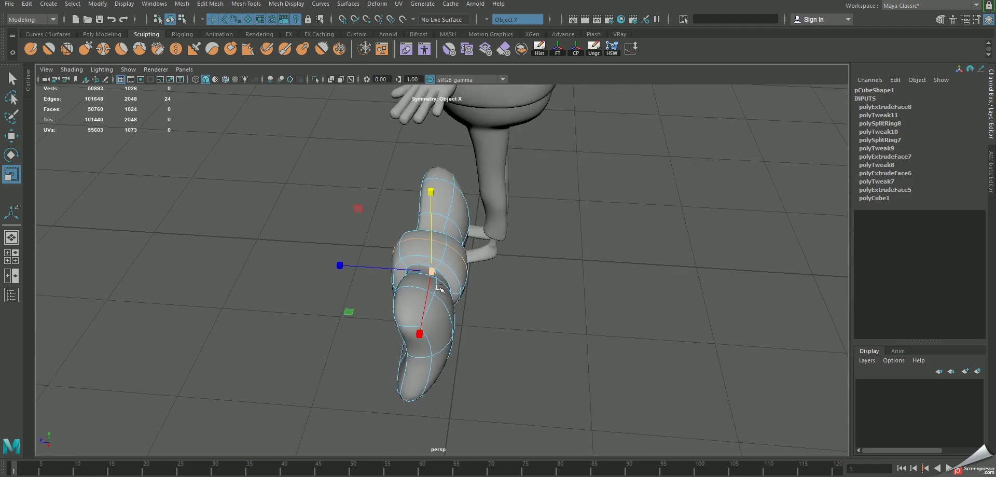
right_drag(471, 237, 475, 266)
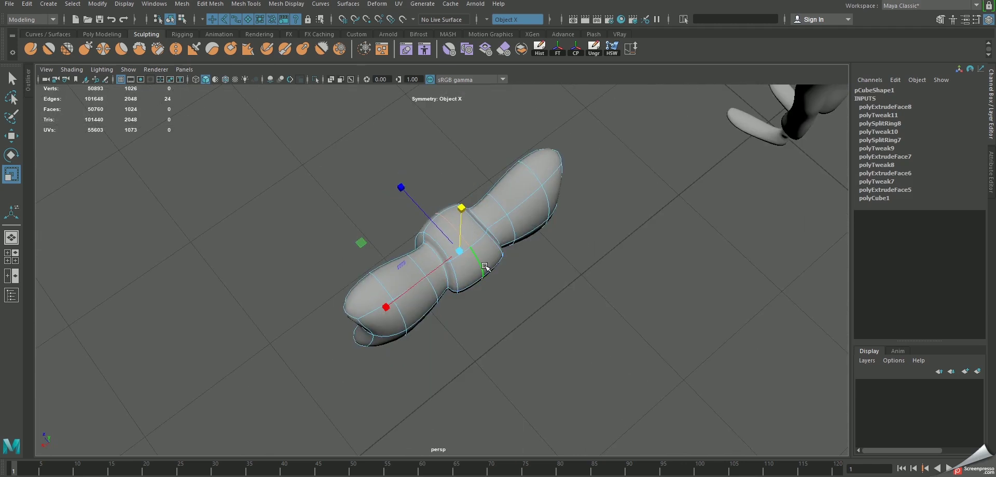
alt+drag(482, 284, 456, 290)
double_click(453, 292)
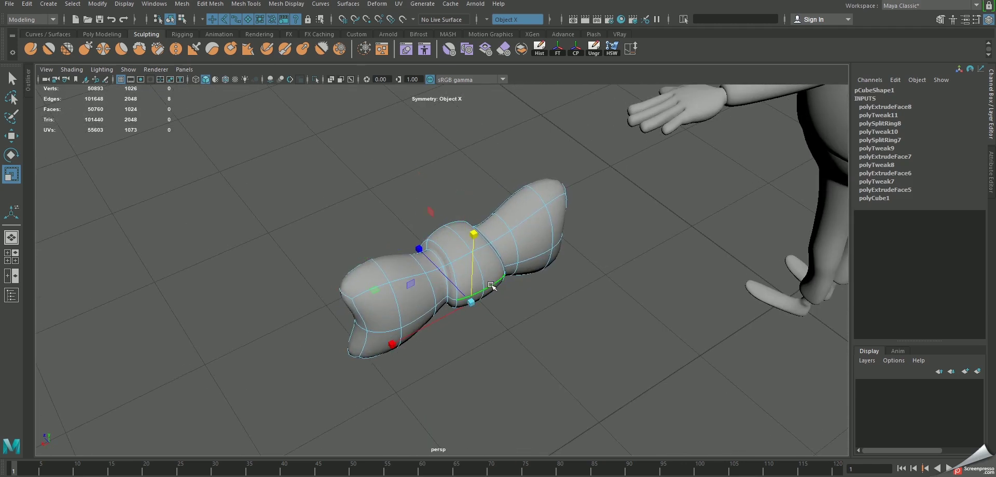
key(w)
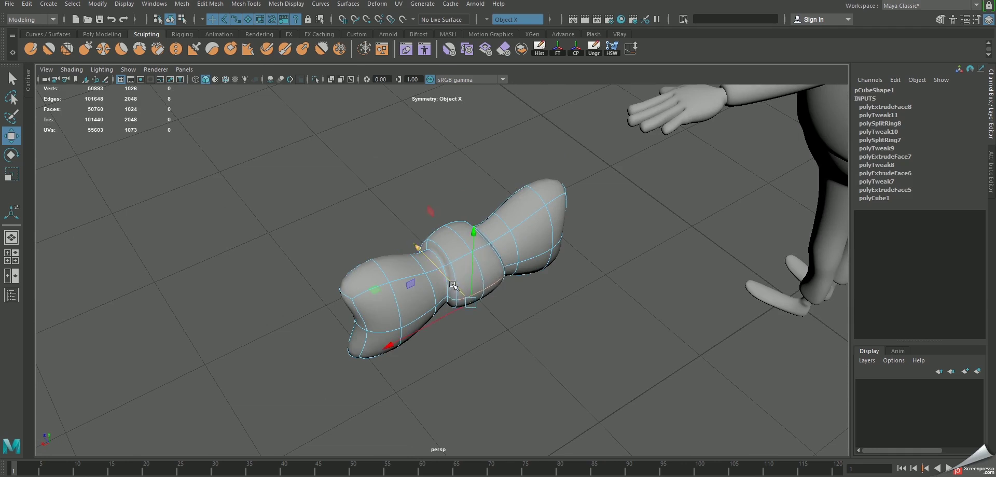
alt+drag(453, 284, 564, 284)
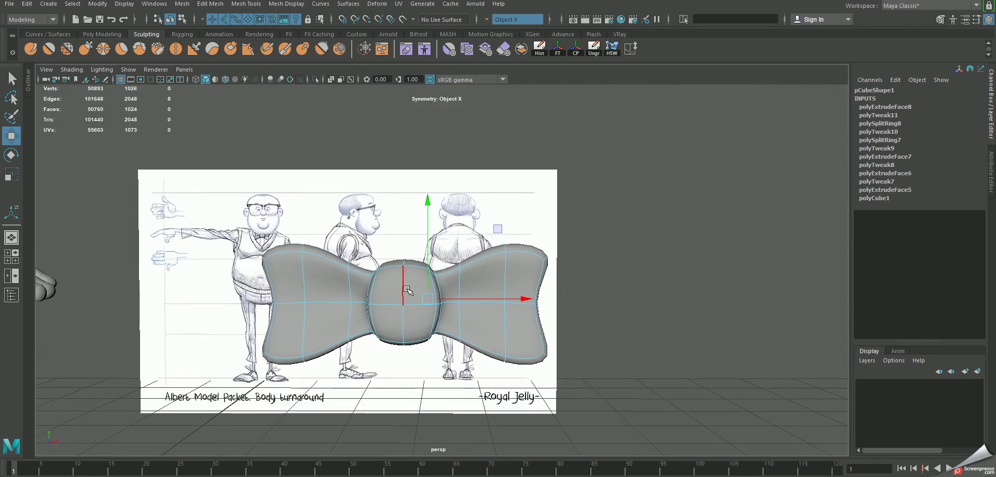
Check the knot in wireframe, then return to shaded display and whole-object selection.
key(4)
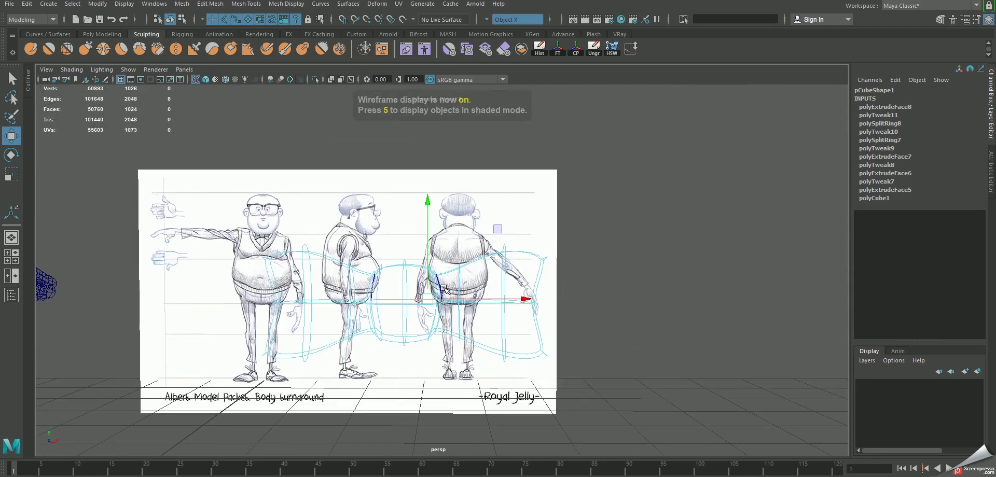
key(5)
alt+drag(445, 289, 456, 223)
right_drag(456, 223, 513, 249)
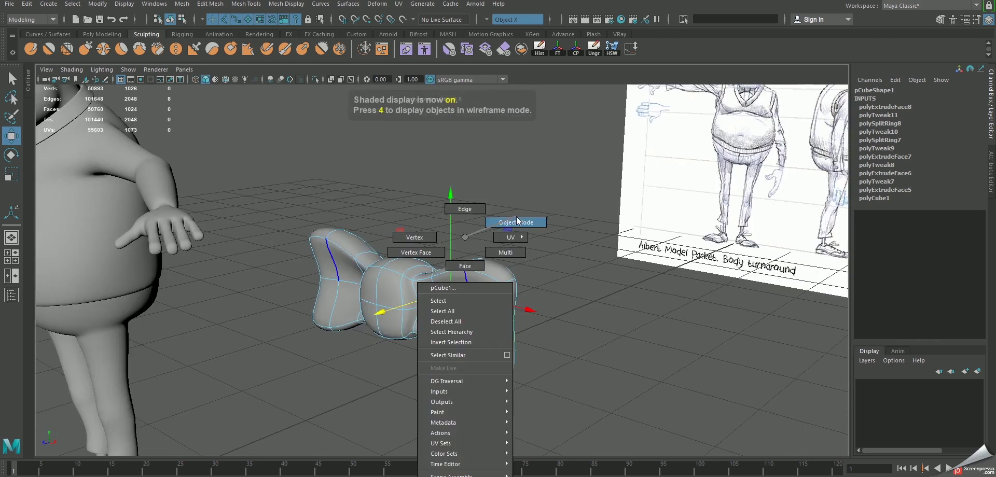
key(q)
click(519, 271)
key(w)
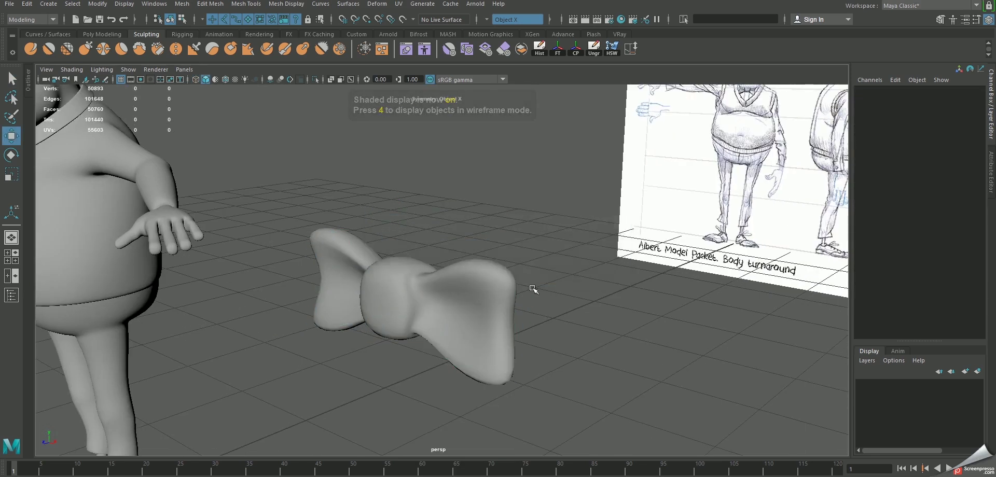
Scale the bow tie thinner front to back, to Scale Z 0.085.
alt+drag(536, 288, 478, 292)
click(478, 292)
key(r)
mouse_move(315, 308)
mouse_down()
mouse_move(349, 301)
mouse_move(398, 242)
mouse_move(441, 244)
mouse_up()
Centre the bow tie on the character and move it up to the shirt's neck.
key(w)
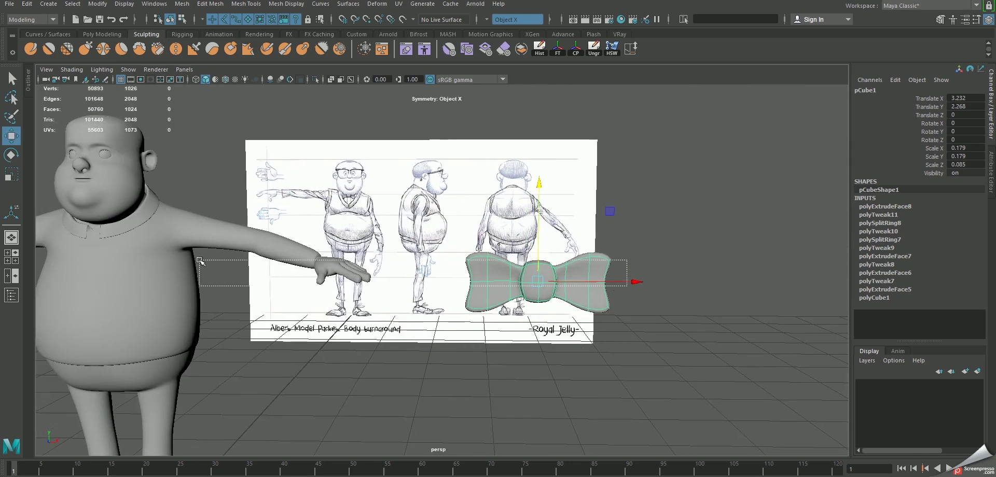
alt+drag(200, 261, 726, 307)
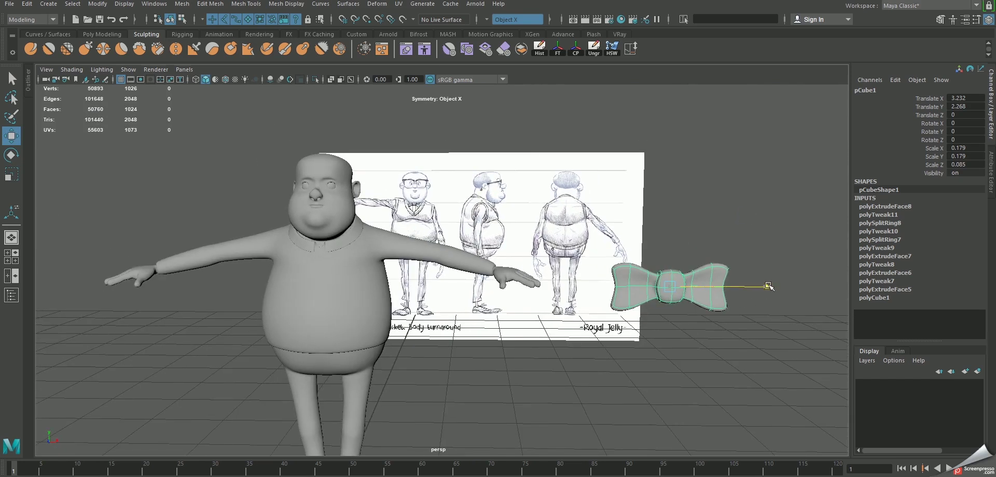
drag(768, 286, 416, 281)
key(ctrl+1)
key(f)
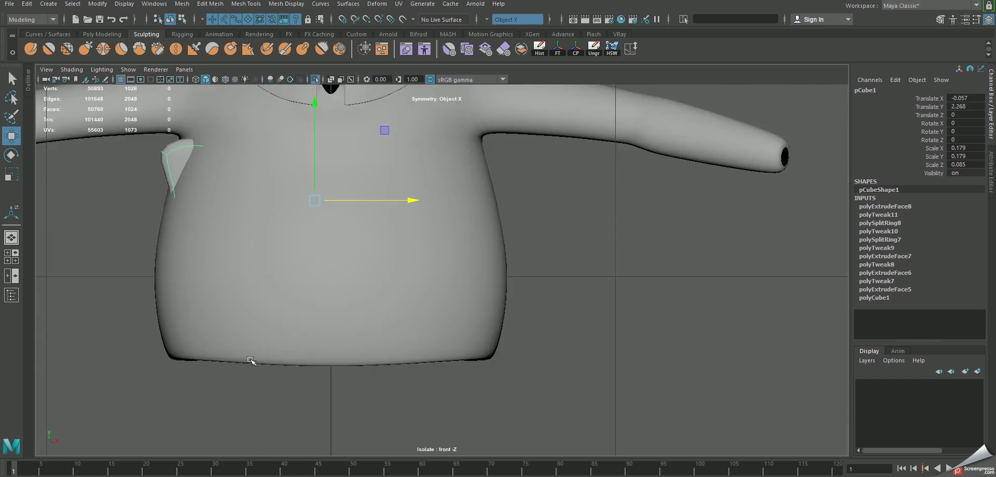
scroll(442, 369, down, 5)
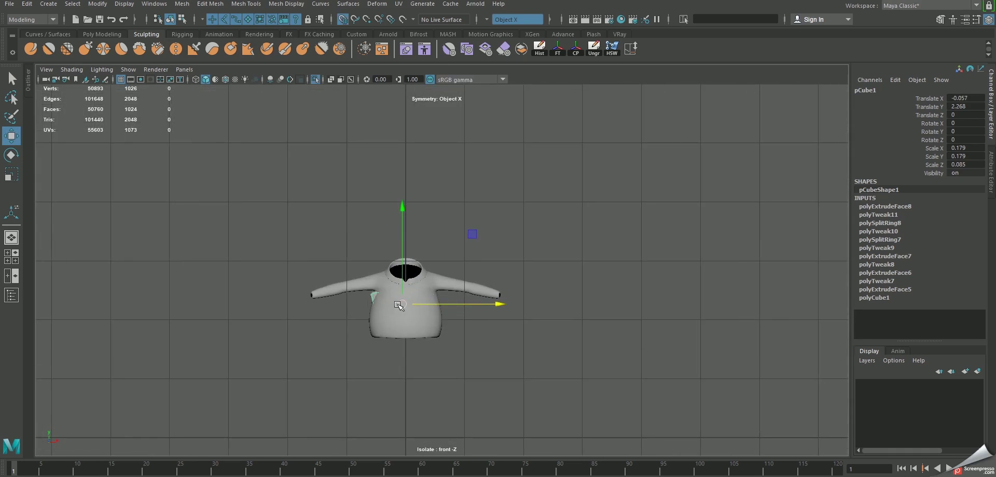
mouse_move(398, 305)
mouse_down()
mouse_move(401, 252)
mouse_move(424, 287)
mouse_move(363, 281)
mouse_up()
key(space)
Shrink the bow tie to Scale 0.063/0.063/0.03 and seat it on the collar (Translate Y 2.642, Z 0.262).
drag(332, 225, 282, 236)
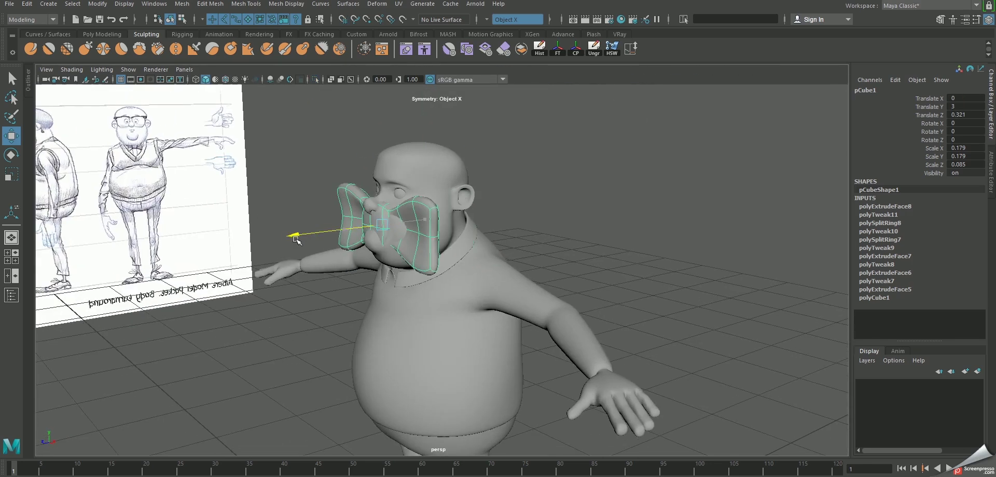
key(r)
mouse_move(351, 238)
mouse_down()
mouse_move(332, 237)
mouse_move(347, 230)
mouse_up()
key(w)
click(369, 155)
click(370, 224)
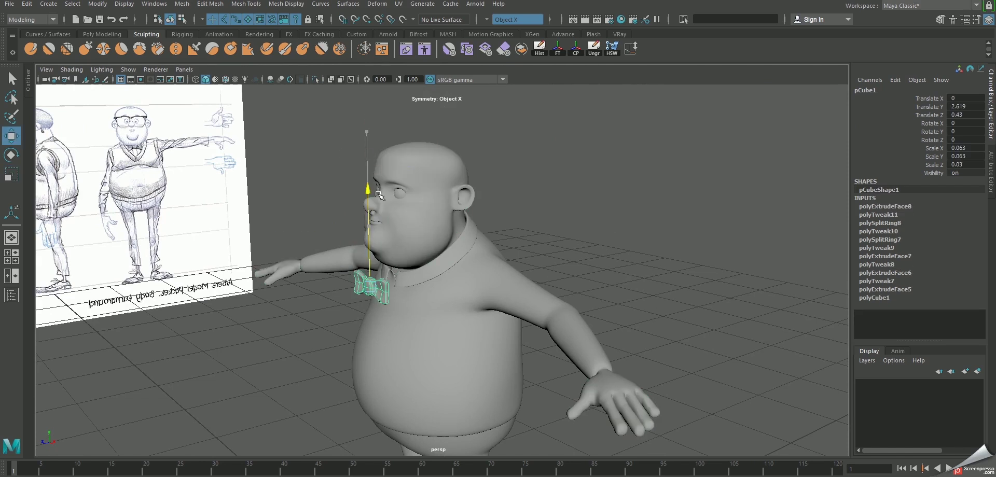
drag(275, 305, 307, 295)
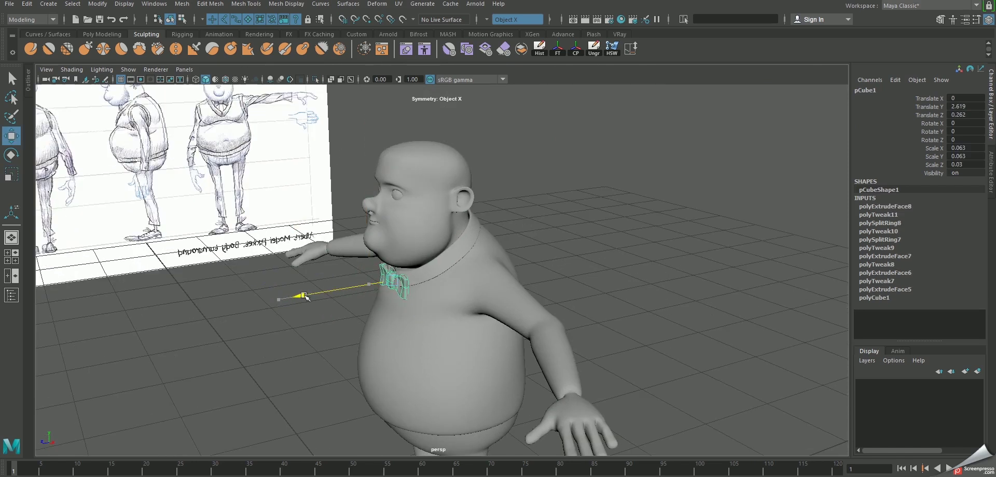
key(f)
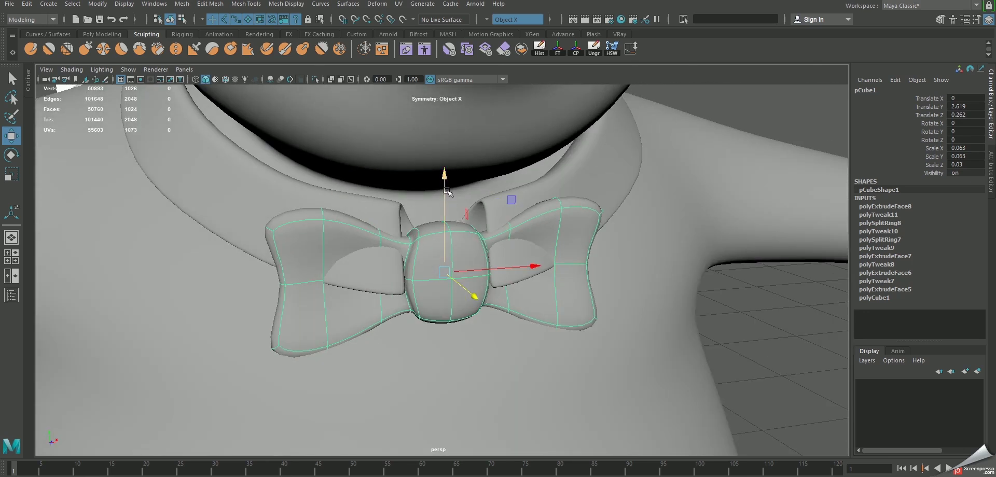
mouse_move(445, 191)
mouse_down()
mouse_move(445, 158)
mouse_move(463, 155)
mouse_up()
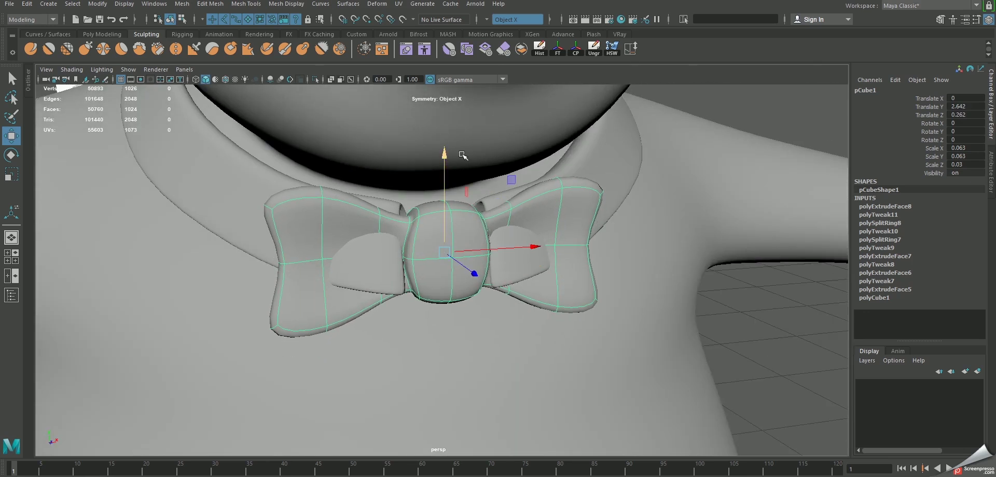
Wrap the bow tie in a lattice deformer with 5 S divisions and 2 T divisions.
click(399, 4)
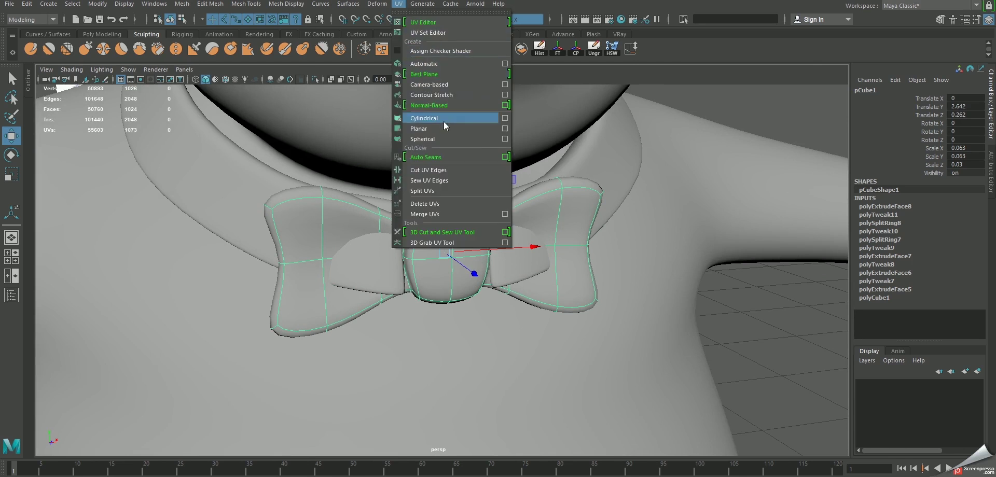
click(377, 4)
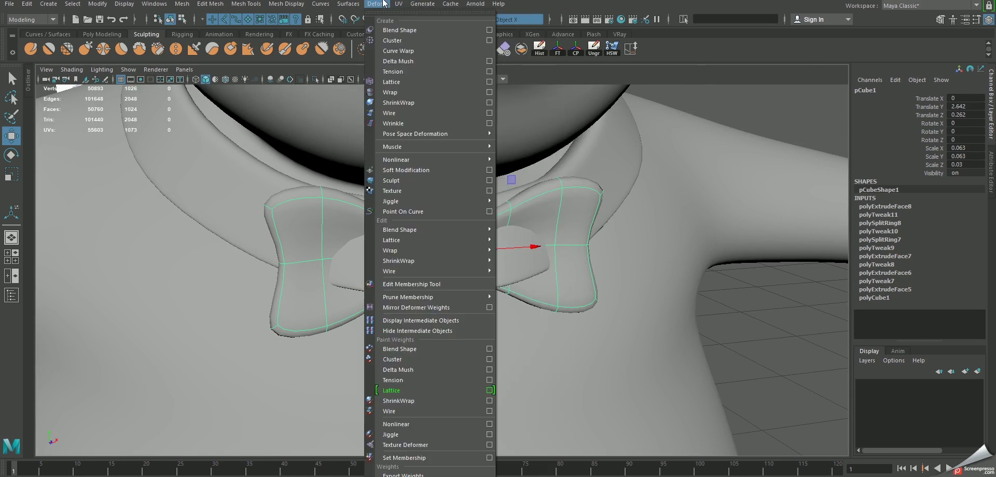
click(405, 81)
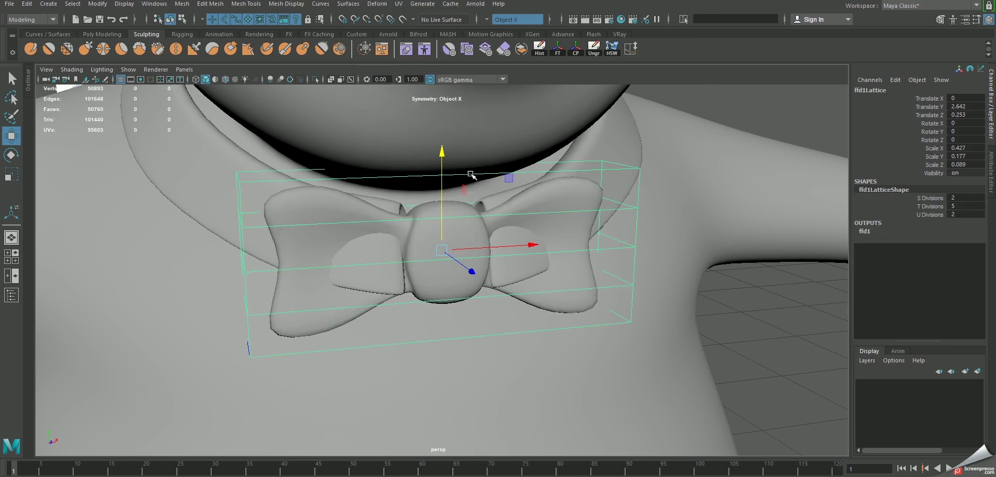
click(921, 206)
middle_drag(658, 239, 716, 226)
click(922, 200)
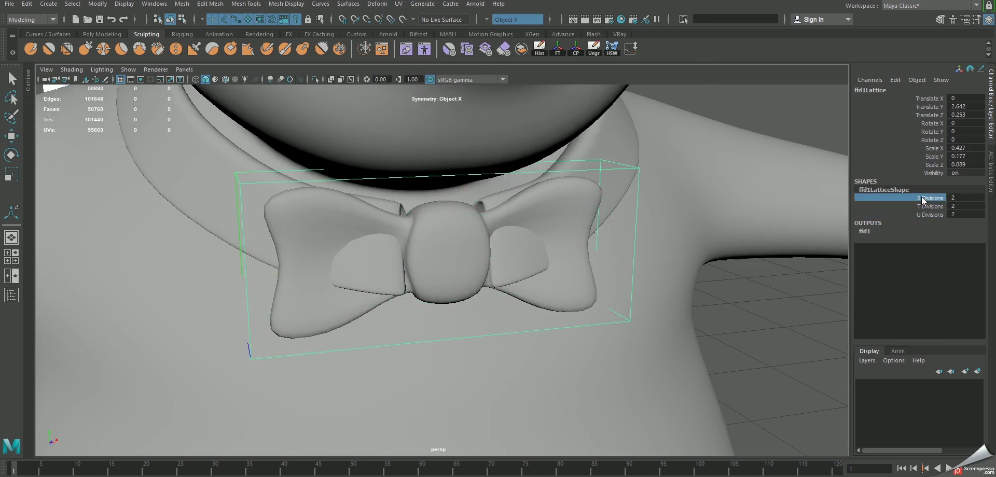
middle_drag(652, 240, 671, 242)
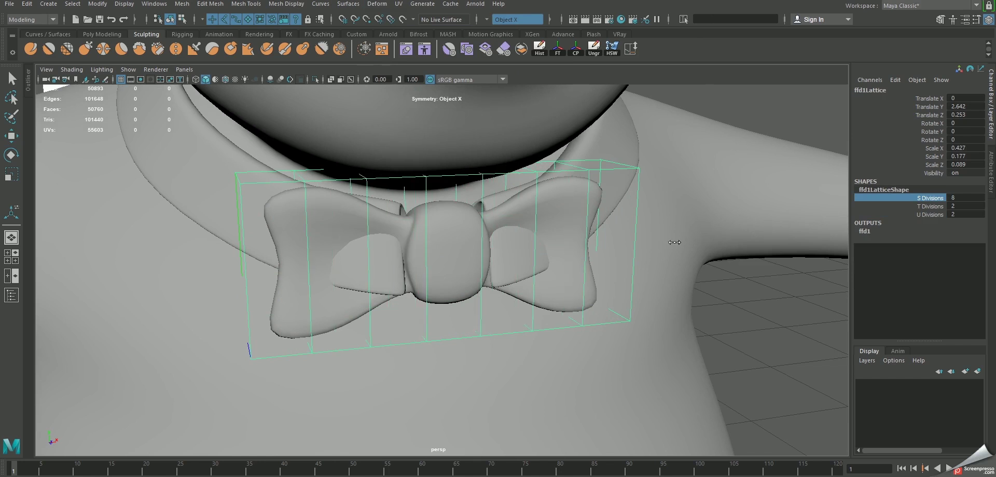
alt+drag(595, 247, 567, 254)
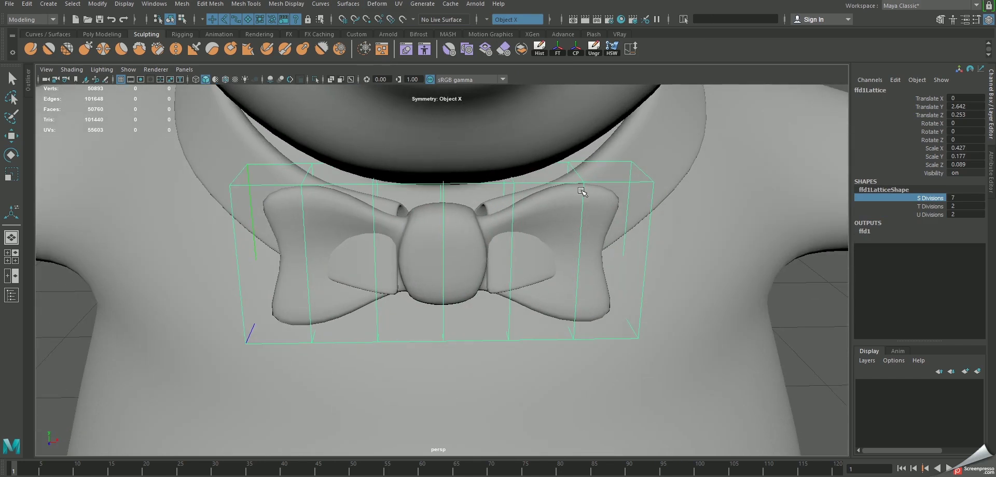
middle_drag(587, 207, 573, 207)
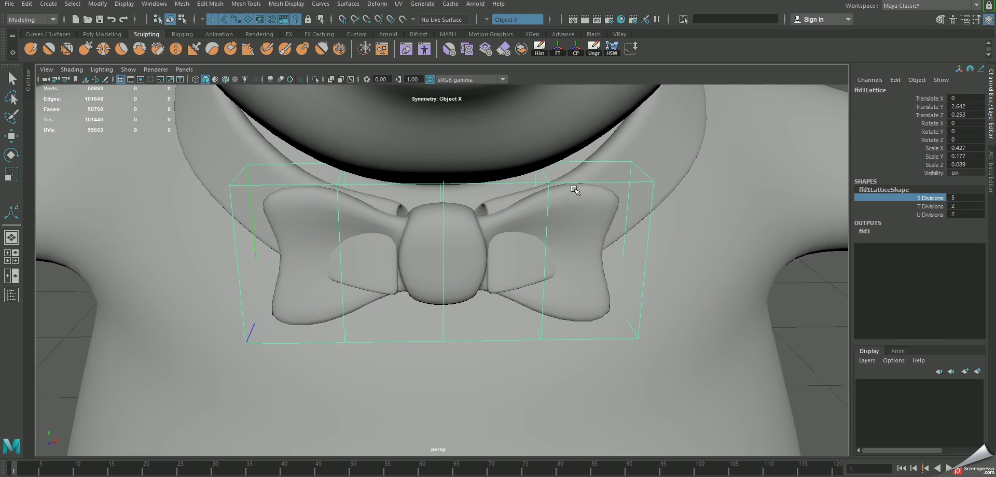
Move lattice points to widen the bow, curve its wings back, and bend its tongue.
right_drag(632, 185, 597, 132)
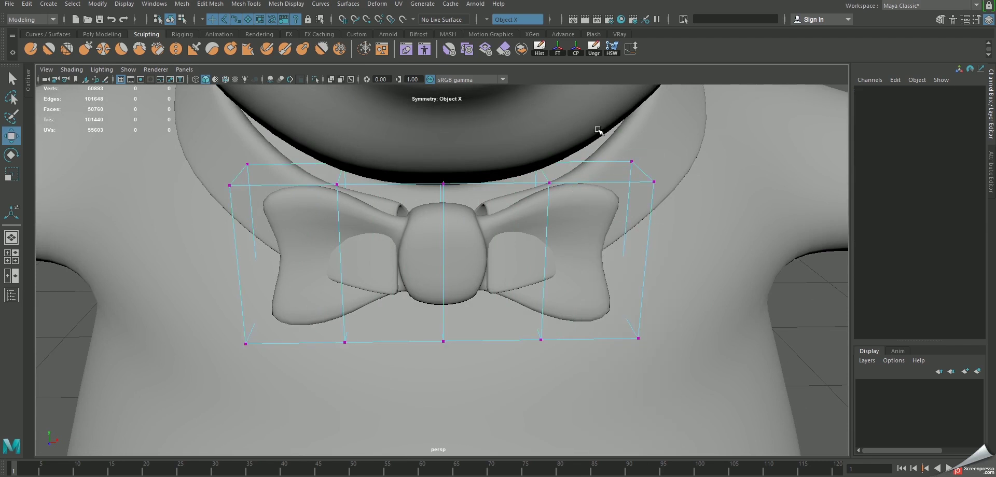
mouse_move(591, 126)
mouse_down()
mouse_move(729, 394)
mouse_move(641, 310)
mouse_up()
key(w)
mouse_move(664, 275)
mouse_down()
mouse_move(696, 296)
mouse_move(648, 270)
mouse_up()
drag(503, 152, 725, 447)
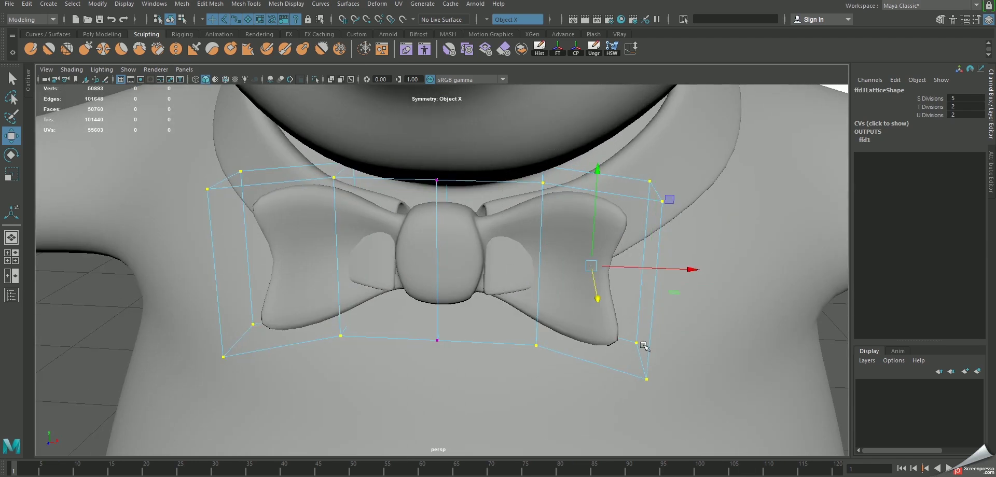
mouse_move(602, 297)
mouse_down()
mouse_move(603, 313)
mouse_move(666, 310)
mouse_move(605, 304)
mouse_up()
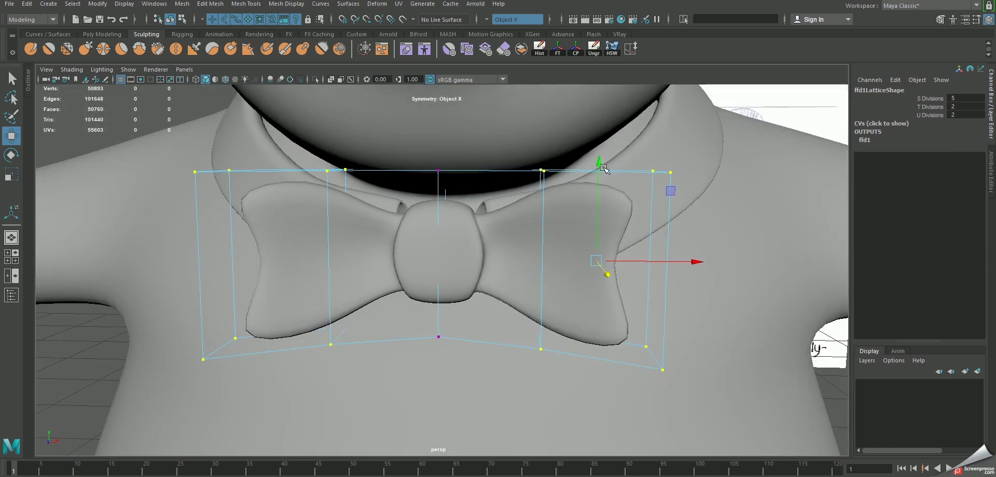
alt+drag(660, 367, 560, 426)
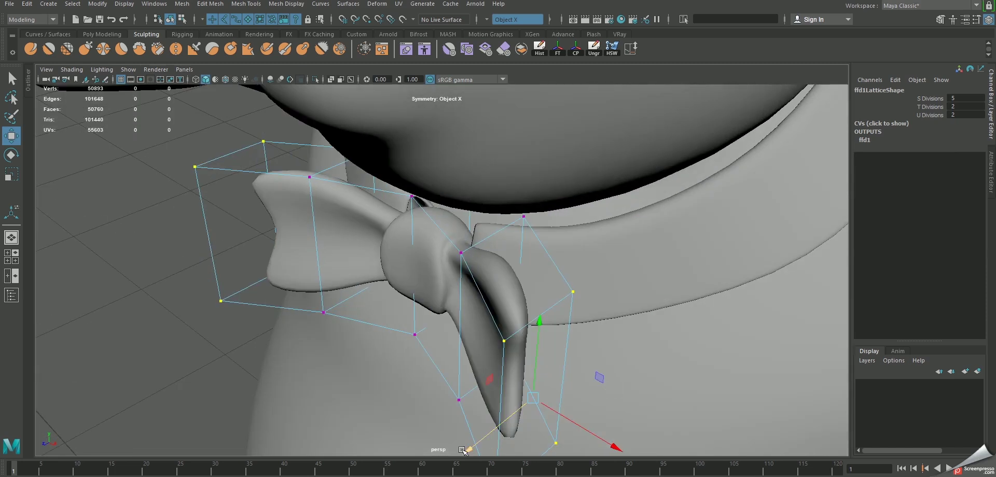
mouse_move(464, 452)
mouse_down()
mouse_move(493, 427)
mouse_move(475, 363)
mouse_up()
mouse_move(394, 394)
mouse_down()
mouse_move(484, 421)
mouse_move(498, 414)
mouse_move(467, 415)
mouse_move(509, 382)
mouse_move(574, 372)
mouse_move(490, 284)
mouse_up()
Delete pCube1's history, freeze its transforms, and nudge it down and back slightly.
click(484, 245)
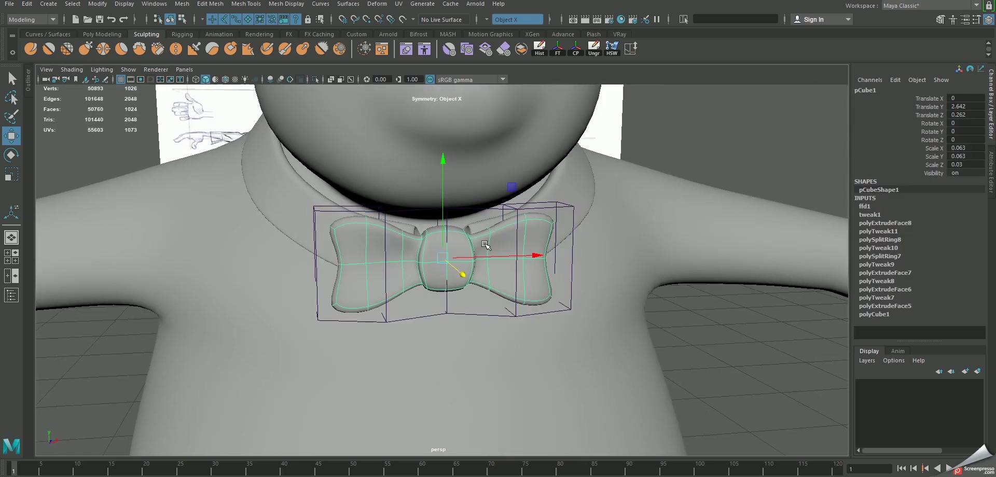
click(540, 47)
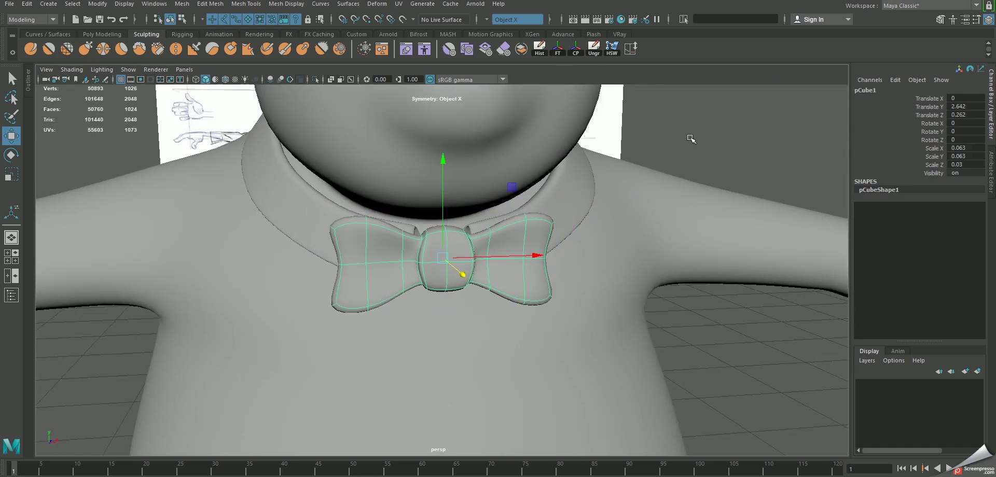
click(558, 48)
mouse_move(725, 147)
alt+mouse_down()
mouse_move(529, 270)
mouse_move(475, 245)
alt+mouse_up()
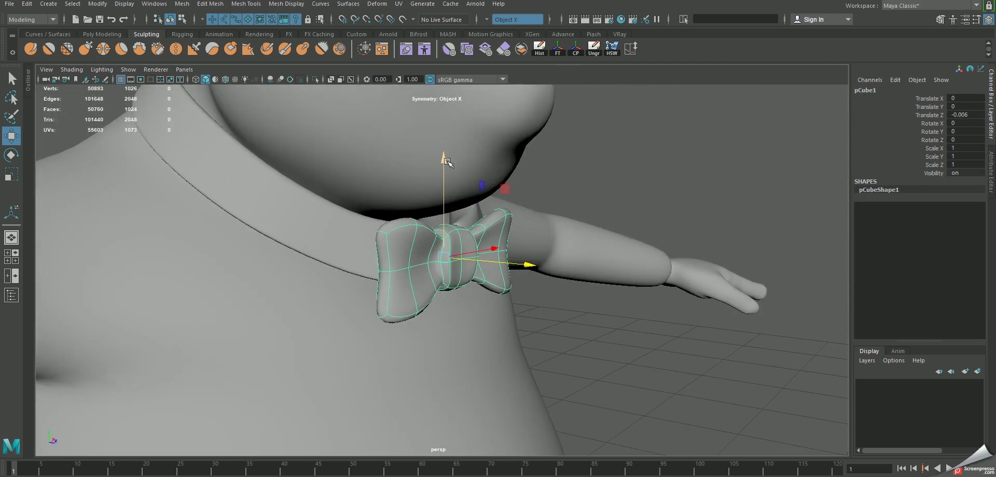
mouse_move(447, 163)
mouse_down()
mouse_move(470, 281)
mouse_move(385, 244)
mouse_up()
click(288, 183)
mouse_move(288, 183)
alt+mouse_down()
mouse_move(367, 218)
mouse_move(355, 219)
mouse_move(438, 232)
mouse_move(366, 229)
mouse_move(318, 211)
alt+mouse_up()
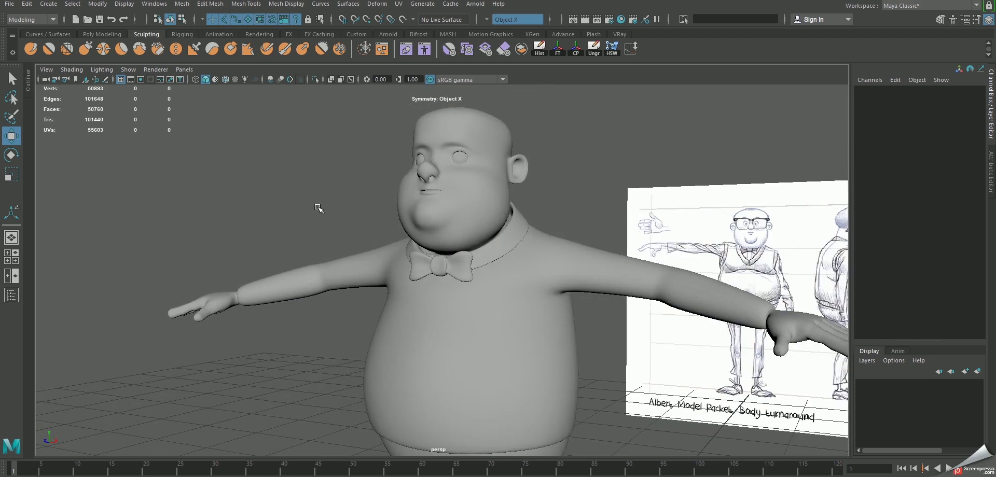
Save the scene, continuing past the Student Version file notice.
key(q)
key(ctrl+s)
click(473, 270)
key(w)
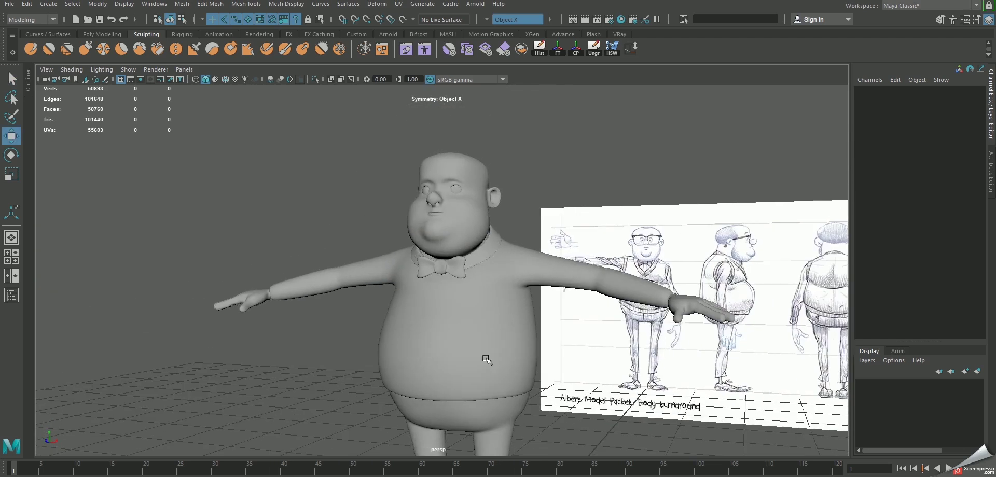
Orbit and dolly around the character to inspect the bow tie, then select the body mesh.
mouse_move(472, 271)
alt+mouse_down()
mouse_move(461, 296)
mouse_move(467, 359)
alt+mouse_up()
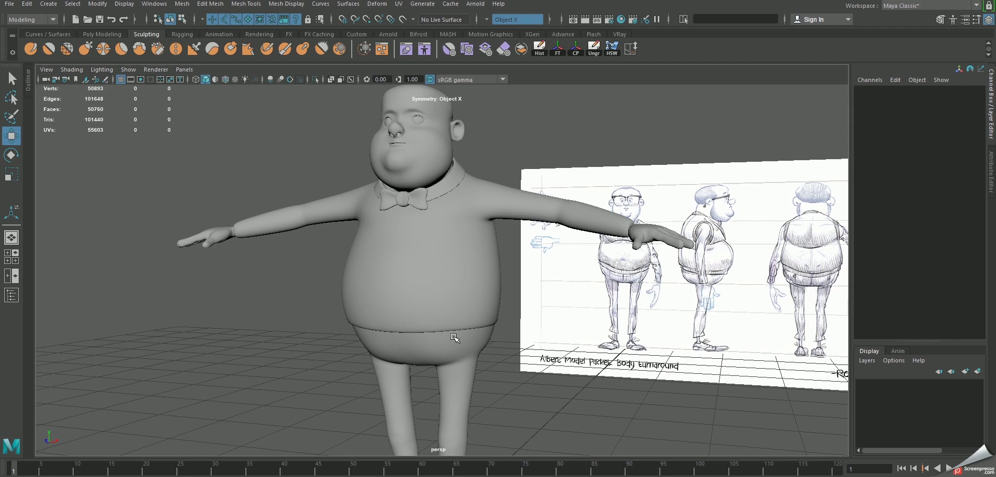
alt+right_drag(443, 195, 491, 246)
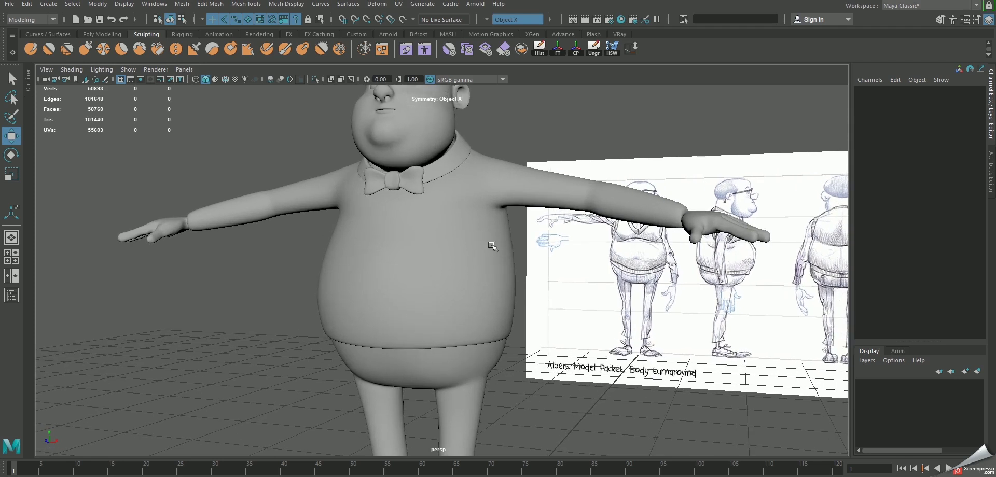
alt+drag(473, 263, 490, 262)
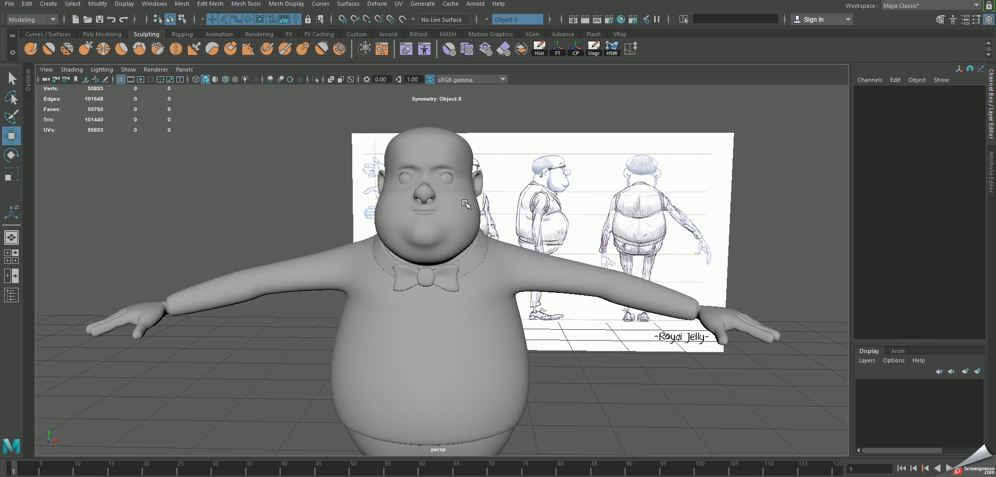
alt+drag(465, 204, 482, 216)
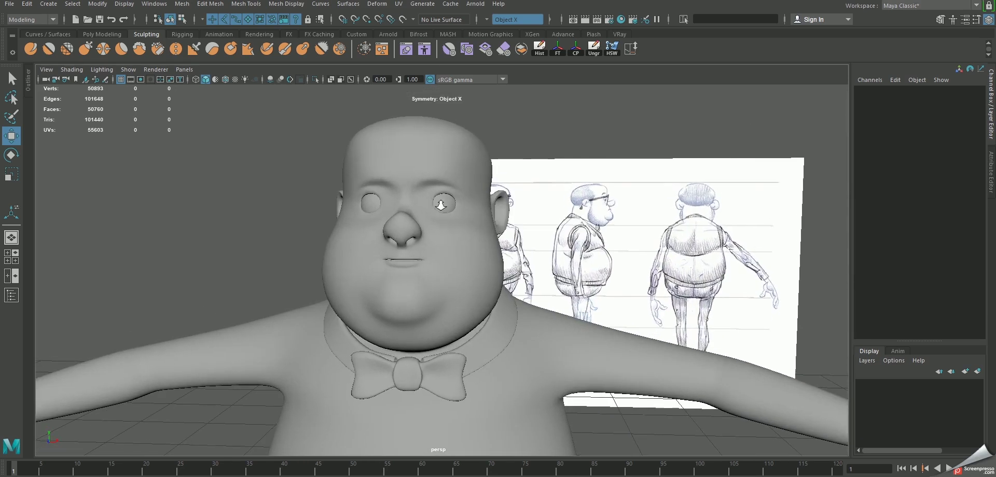
scroll(547, 215, down, 5)
scroll(547, 215, up, 4)
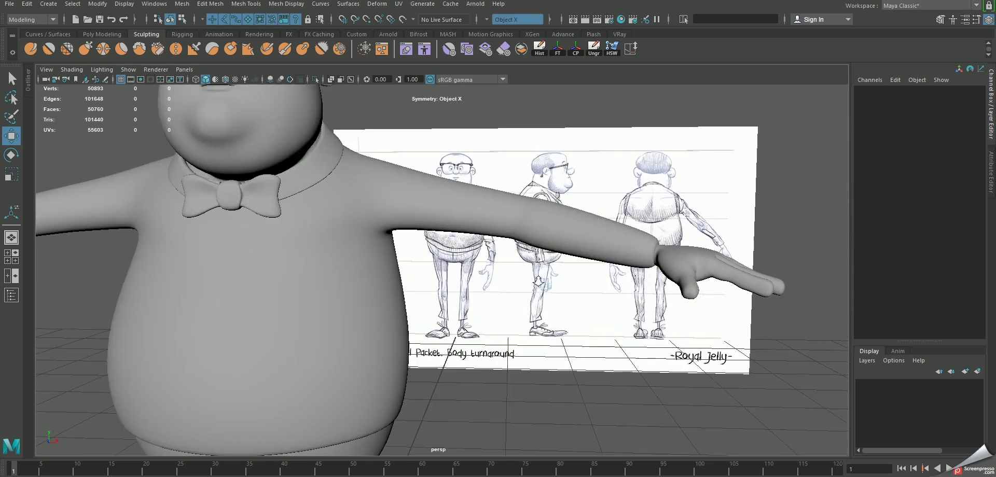
click(544, 245)
Save the scene, confirming the student version file.
scroll(588, 256, down, 5)
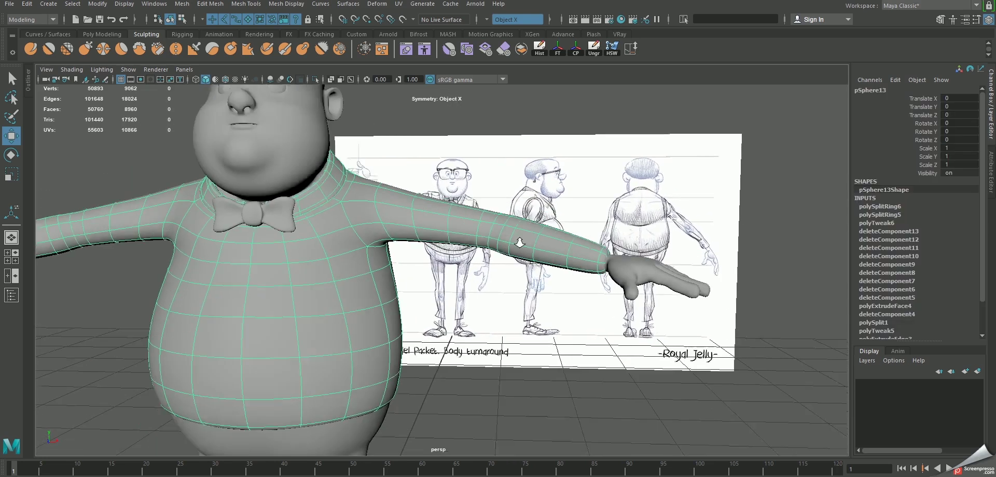
alt+drag(519, 233, 431, 216)
click(431, 216)
key(q)
key(ctrl+s)
click(476, 270)
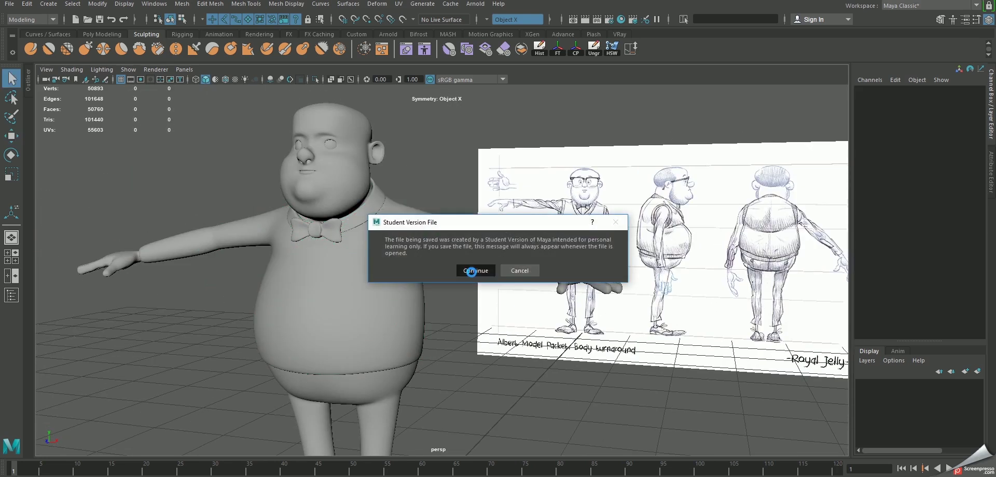
Hide the left and right reference image planes.
key(w)
scroll(363, 233, down, 4)
mouse_move(363, 234)
alt+mouse_down()
mouse_move(306, 178)
mouse_move(329, 195)
alt+mouse_up()
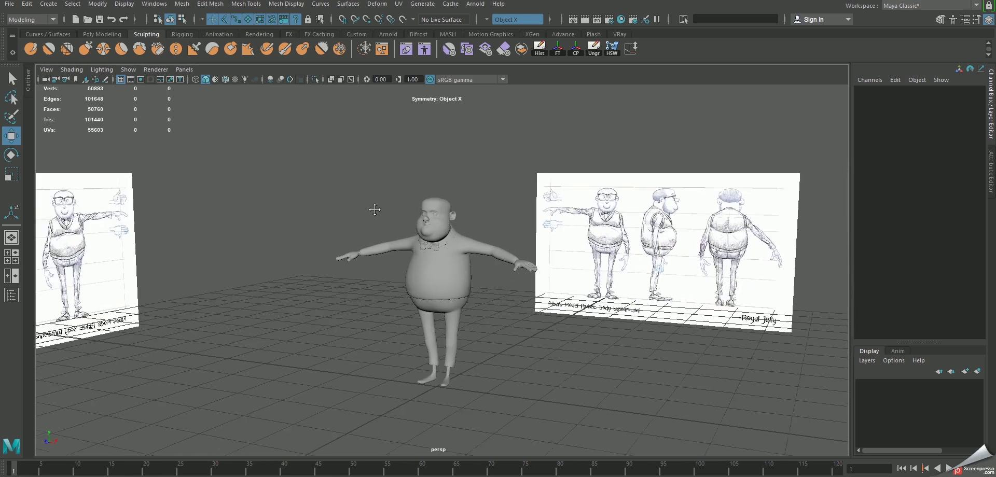
drag(218, 159, 211, 210)
shift+click(596, 197)
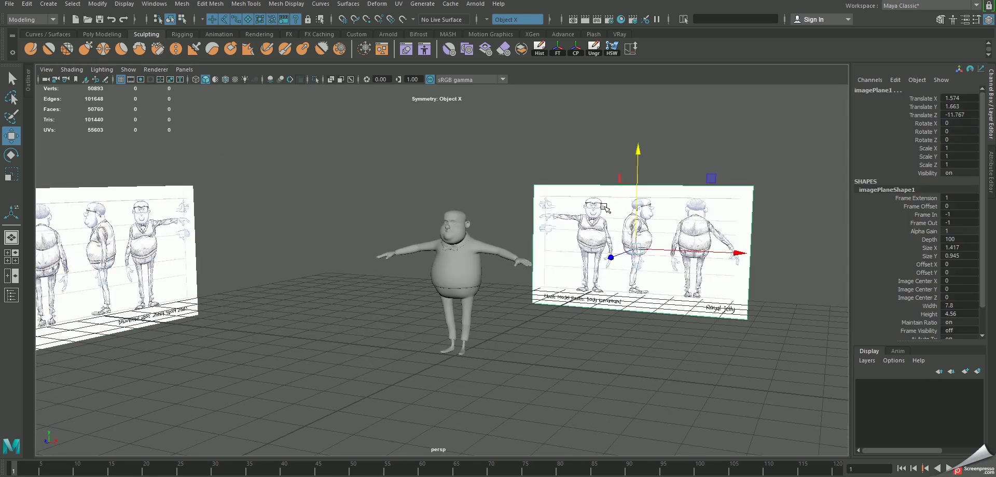
key(Delete)
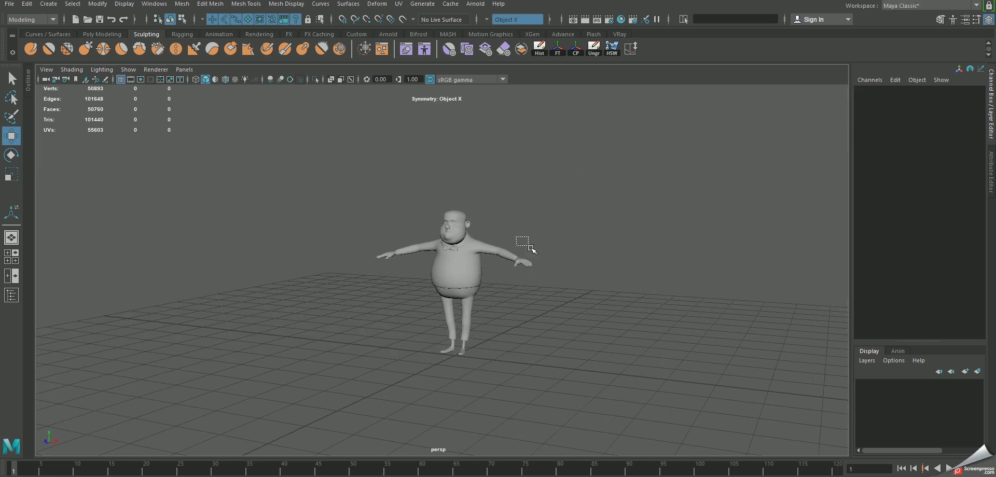
Frame the character with its head centred and save the scene again.
drag(516, 238, 531, 250)
key(f)
click(476, 161)
scroll(577, 237, up, 5)
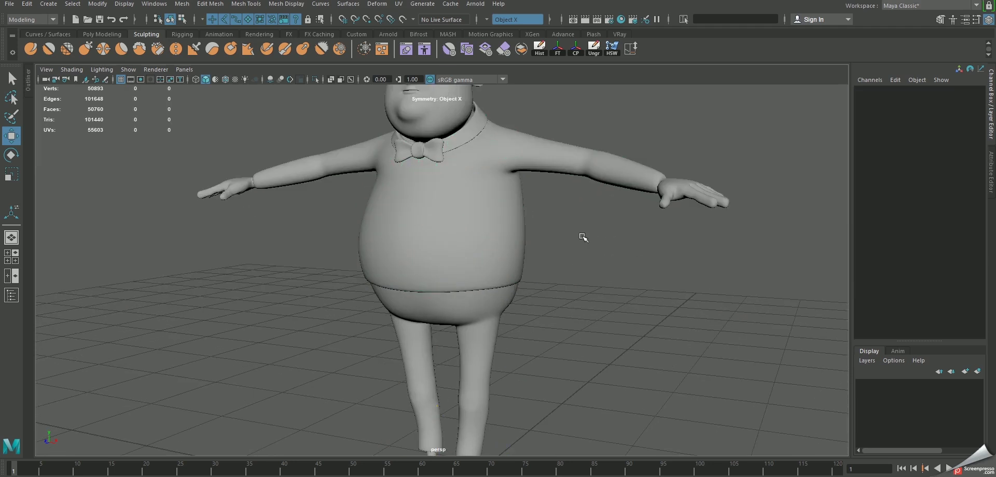
scroll(474, 222, down, 8)
drag(266, 94, 656, 455)
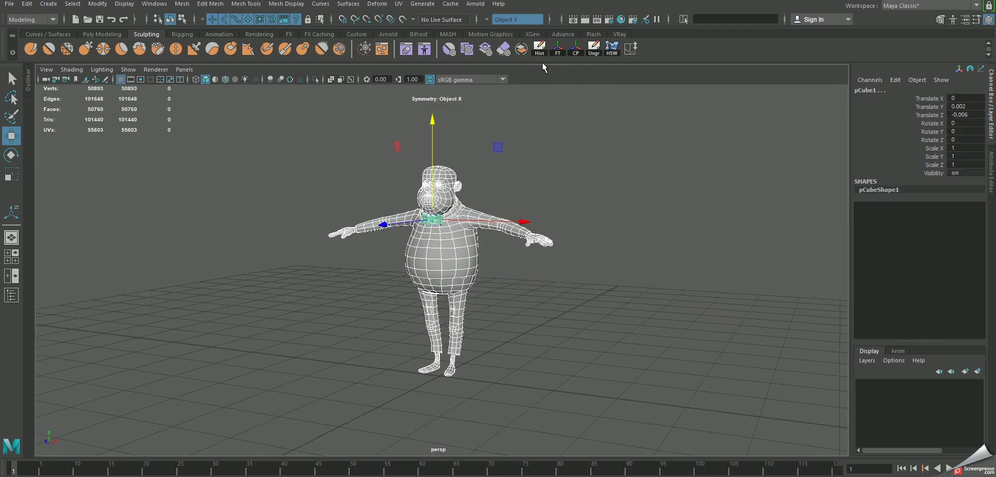
click(561, 116)
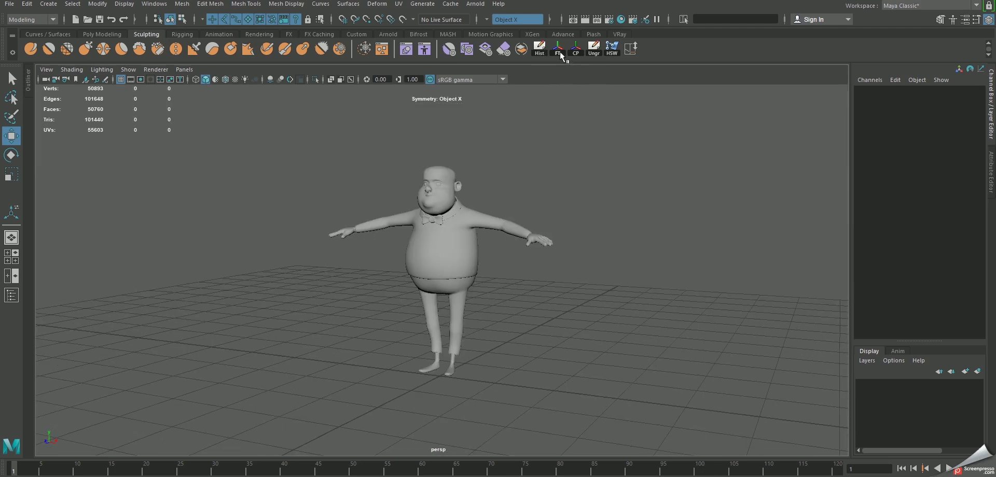
click(456, 219)
scroll(574, 196, up, 5)
alt+middle_drag(574, 196, 573, 267)
click(584, 206)
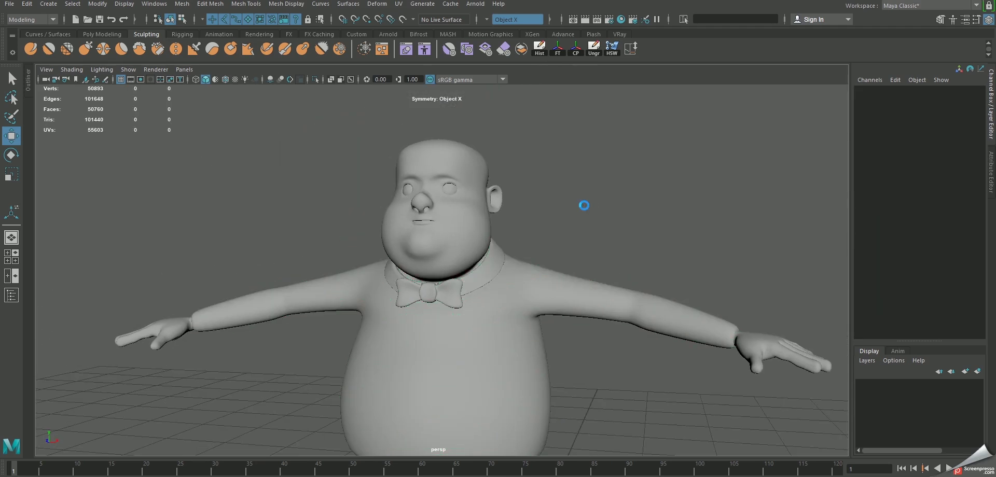
click(475, 270)
scroll(493, 306, up, 5)
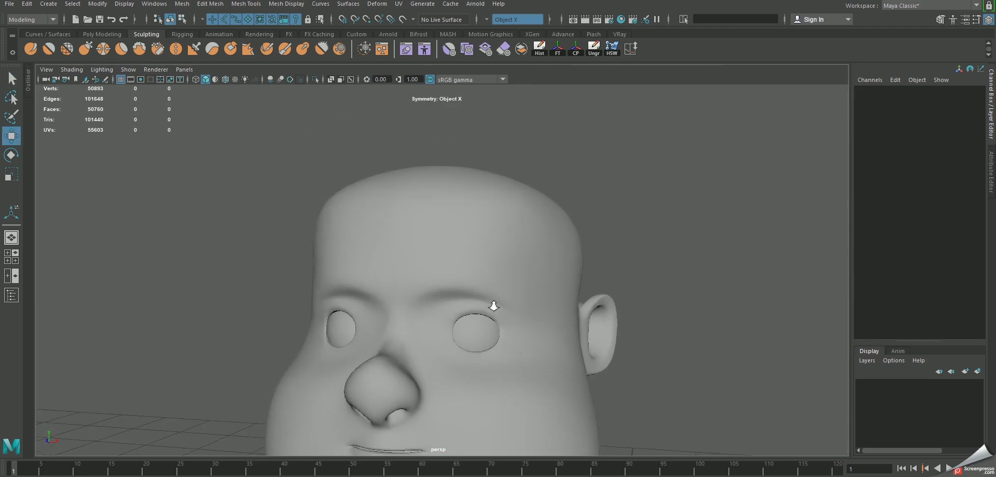
Duplicate the character mesh and move the copy forward, clear of the original.
alt+middle_drag(493, 306, 504, 281)
click(470, 214)
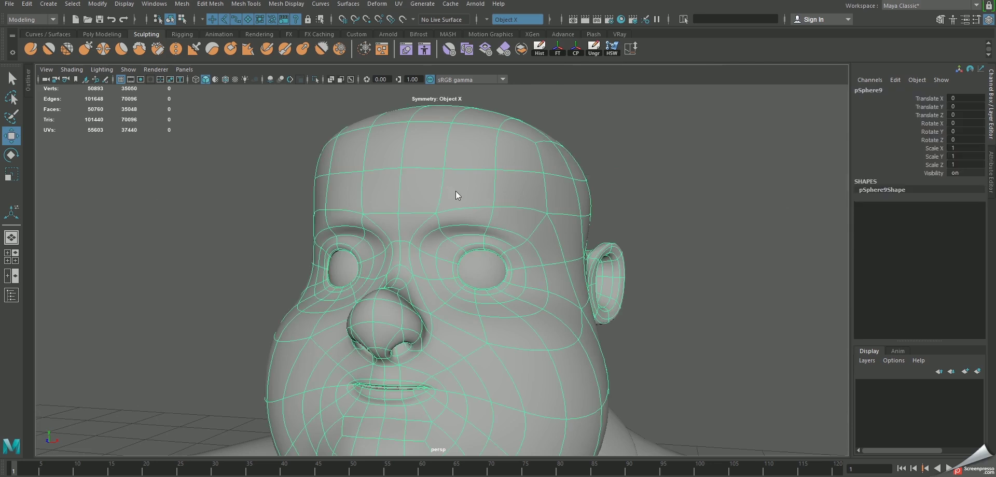
key(F11)
key(F8)
key(ctrl+d)
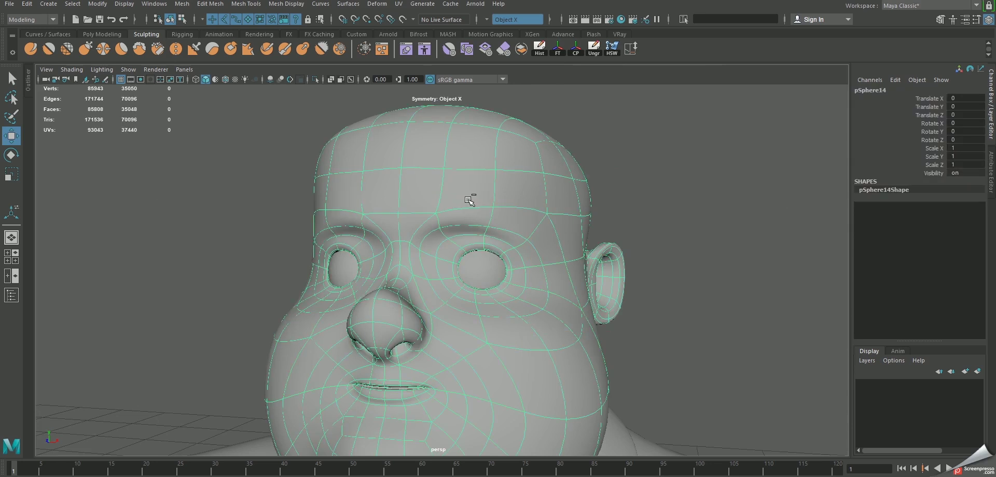
scroll(345, 171, down, 10)
alt+drag(345, 172, 318, 172)
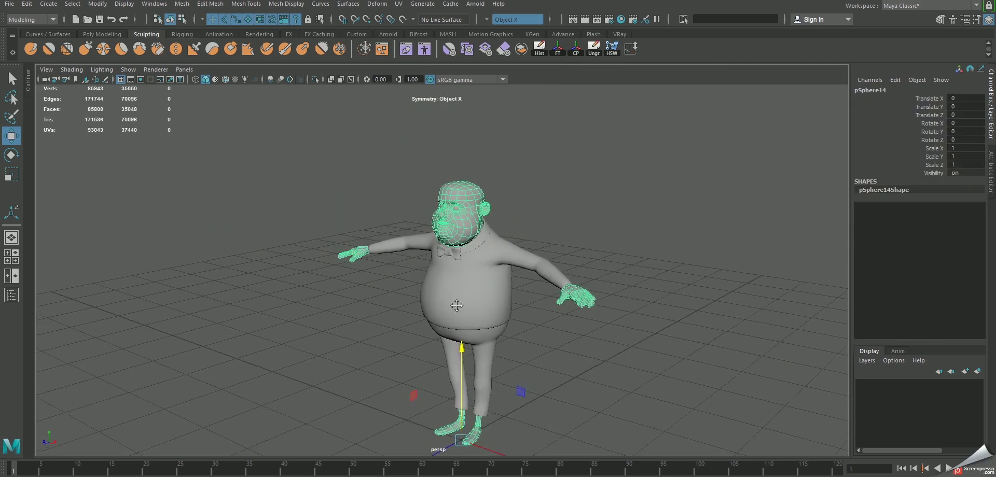
drag(422, 395, 356, 423)
Bevel both eyebrow edge loops on the duplicate, then invert the new brow-face selection.
scroll(466, 235, up, 5)
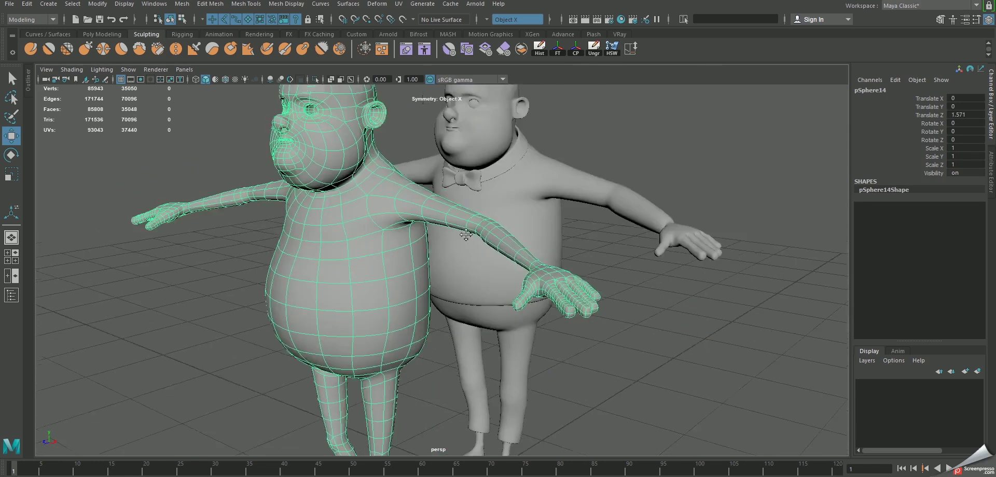
mouse_move(466, 235)
alt+mouse_down()
mouse_move(527, 232)
mouse_move(475, 247)
alt+mouse_up()
scroll(527, 232, up, 5)
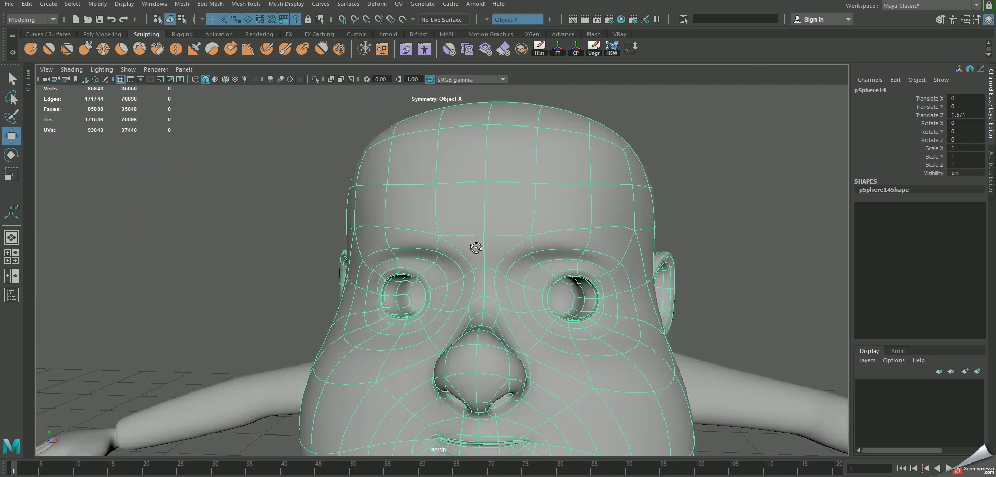
scroll(476, 247, up, 3)
key(F10)
double_click(527, 241)
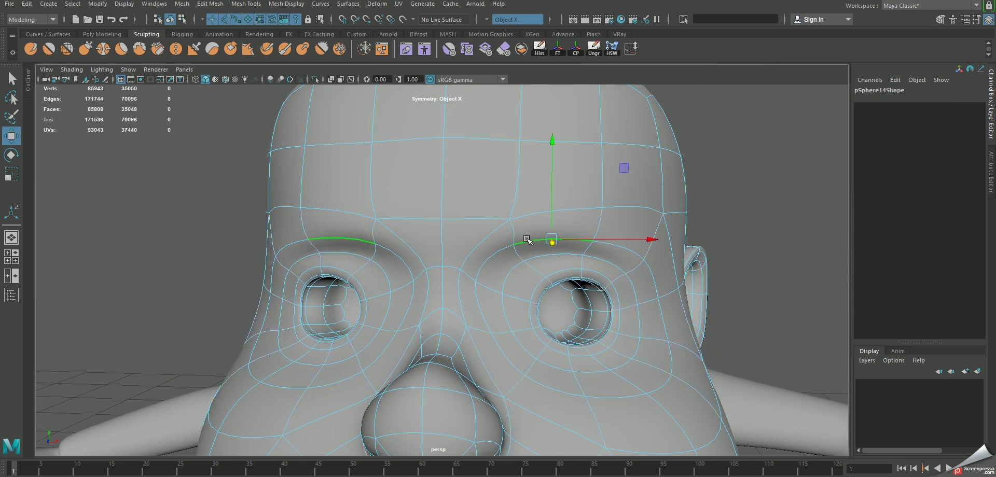
shift+double_click(566, 260)
mouse_move(530, 214)
shift+right_down()
mouse_move(570, 215)
mouse_move(516, 240)
shift+right_up()
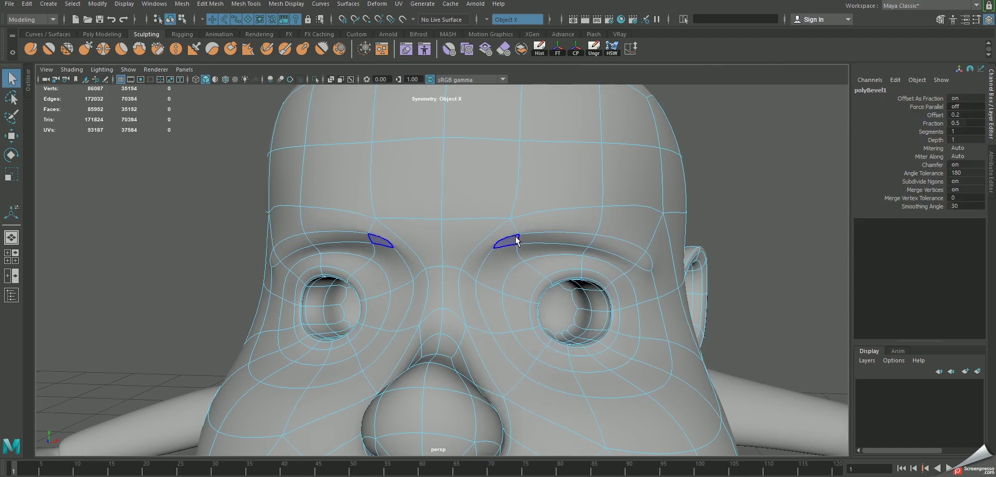
click(516, 240)
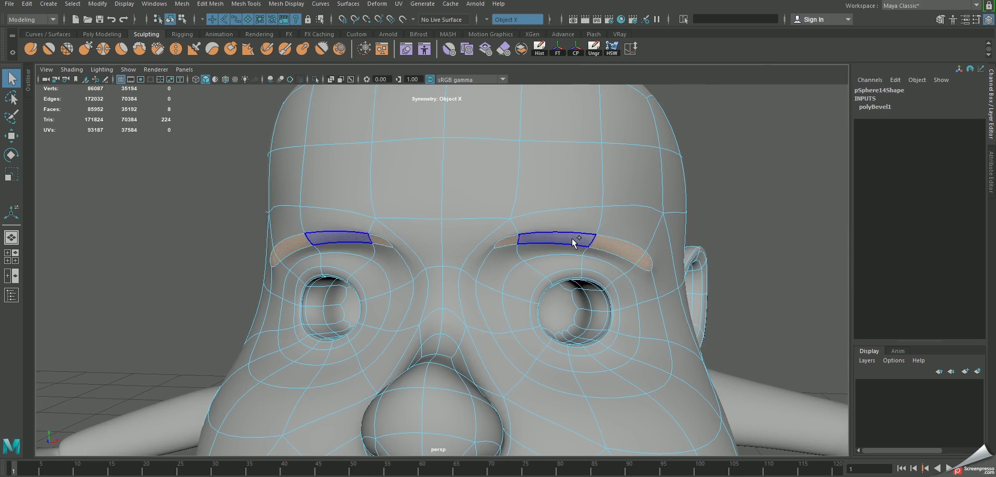
key(ctrl+shift+i)
Undo the face deletion, turn off symmetry and bring back the low-poly head mesh.
key(ctrl+z)
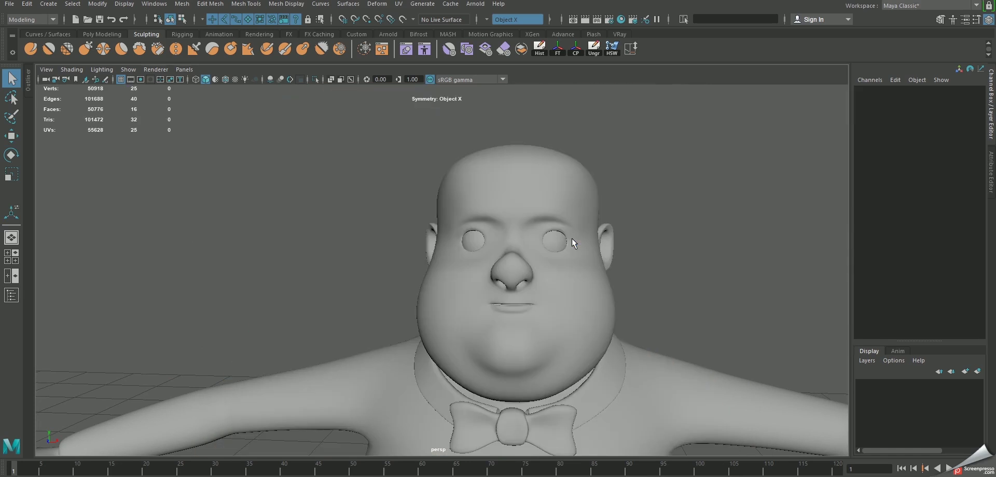
key(ctrl+z)
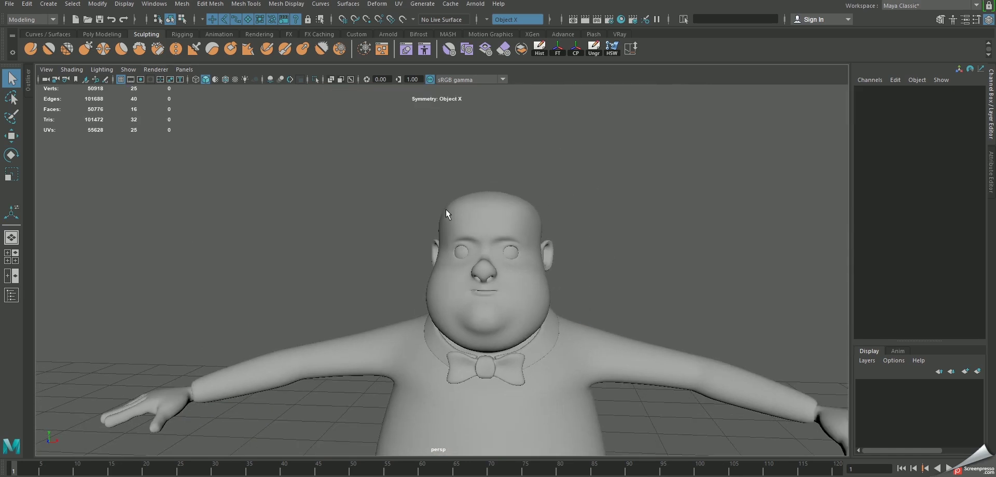
key(shift+z)
key(shift+z)
scroll(461, 225, up, 2)
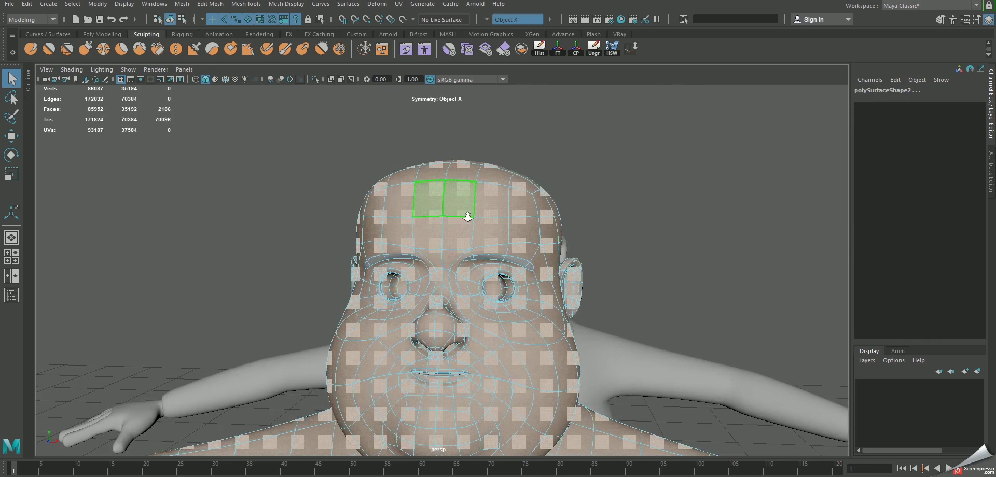
click(488, 20)
click(497, 26)
key(ctrl+z)
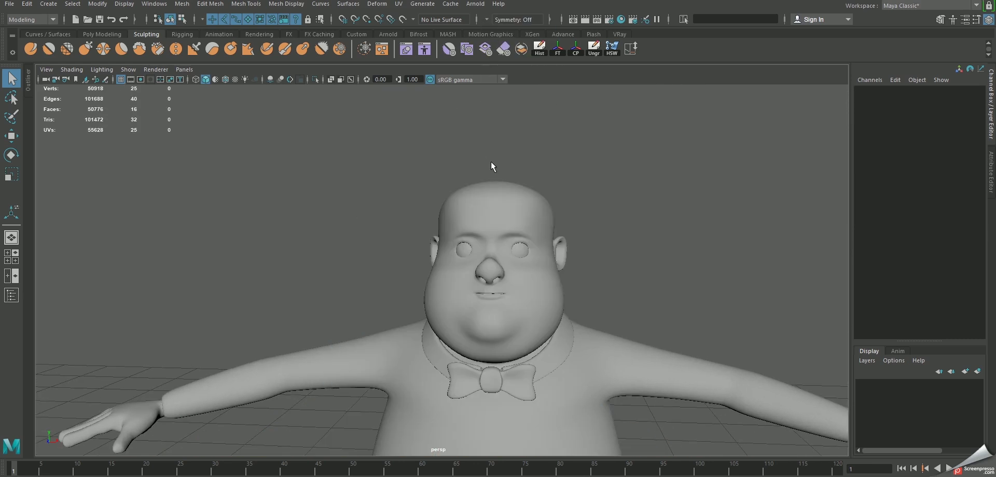
key(F11)
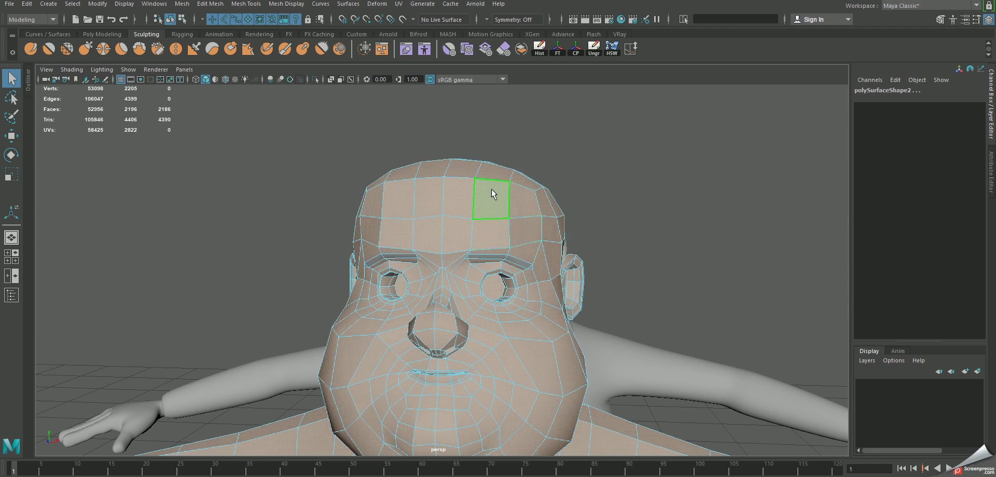
Delete the loop of forehead faces on the low-poly head mesh.
click(491, 191)
scroll(518, 214, down, 2)
scroll(504, 237, down, 5)
mouse_move(504, 237)
alt+mouse_down()
mouse_move(346, 229)
mouse_move(375, 229)
alt+mouse_up()
alt+drag(448, 365, 345, 323)
mouse_move(345, 322)
alt+right_down()
mouse_move(701, 407)
mouse_move(536, 414)
alt+right_up()
key(ctrl+shift+h)
alt+right_drag(530, 366, 463, 185)
alt+drag(463, 185, 394, 218)
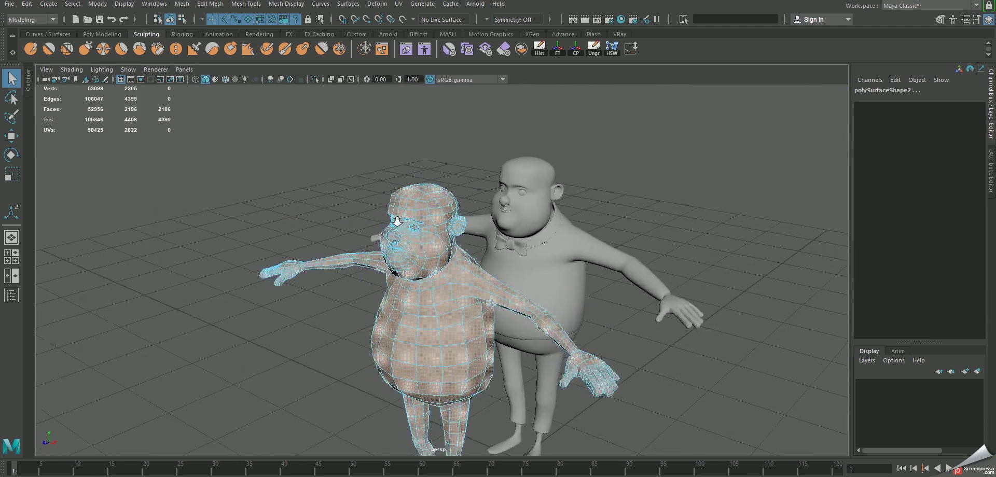
scroll(348, 233, up, 5)
click(430, 157)
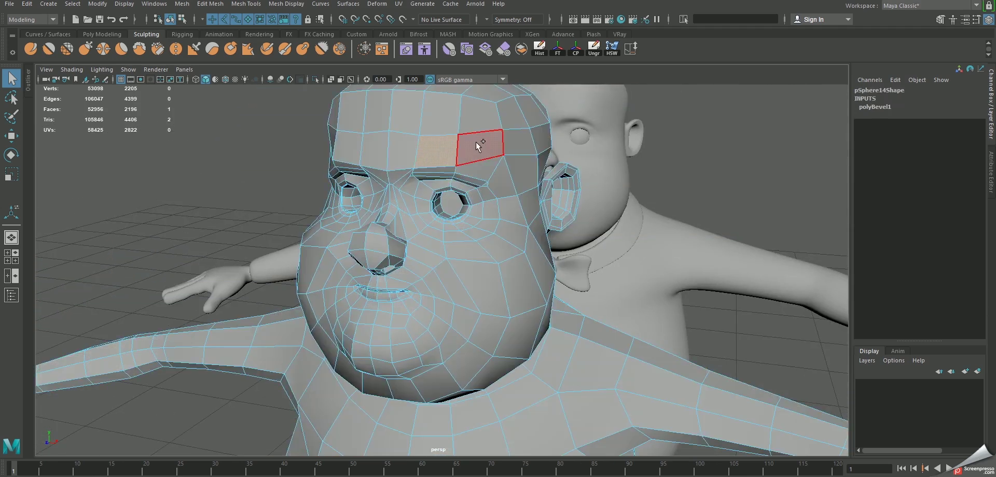
click(476, 142)
key(Delete)
Delete the faces surrounding the eyebrow strip, from the outer brow to the nose.
scroll(493, 207, up, 4)
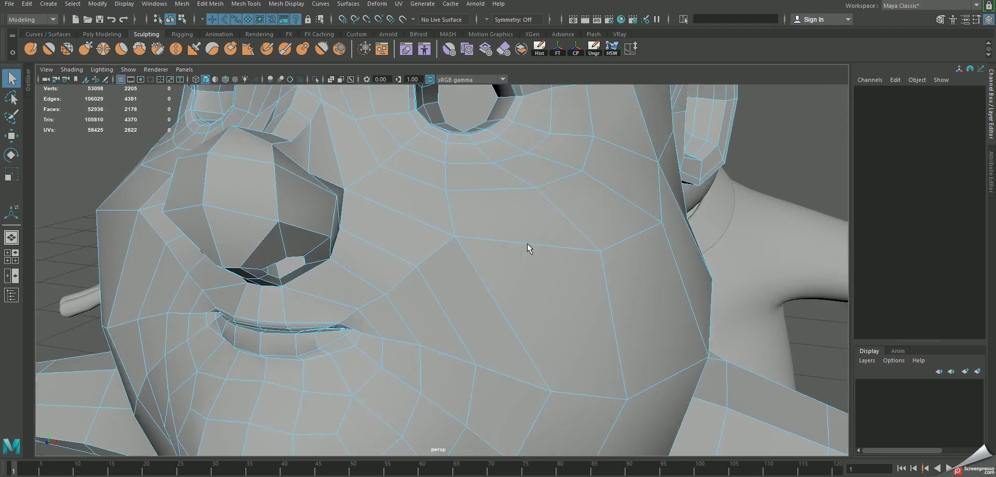
scroll(532, 256, up, 2)
click(530, 284)
shift+click(470, 266)
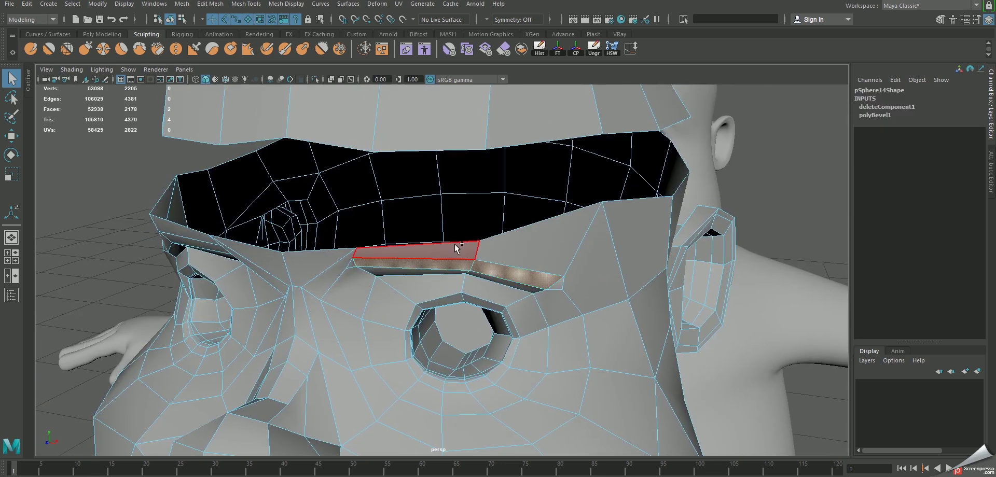
key(ctrl+1)
key(ctrl+1)
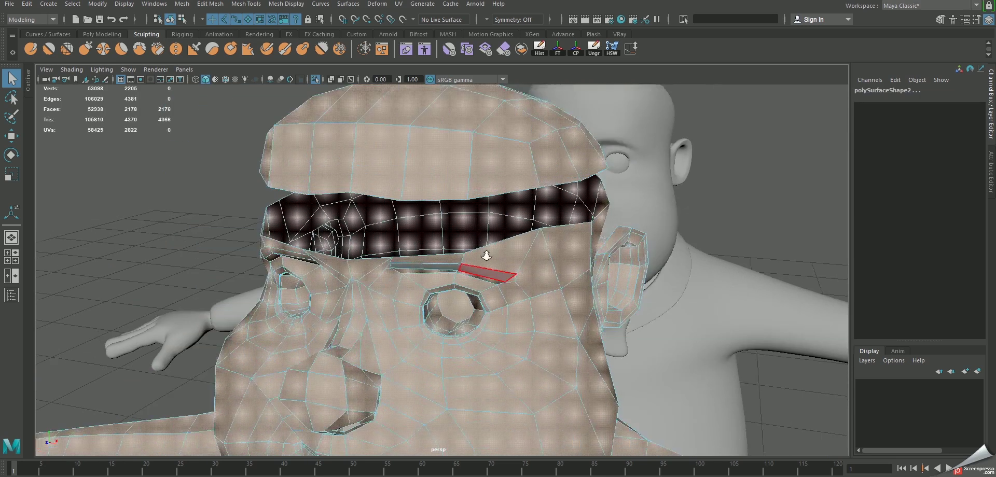
alt+drag(509, 174, 501, 234)
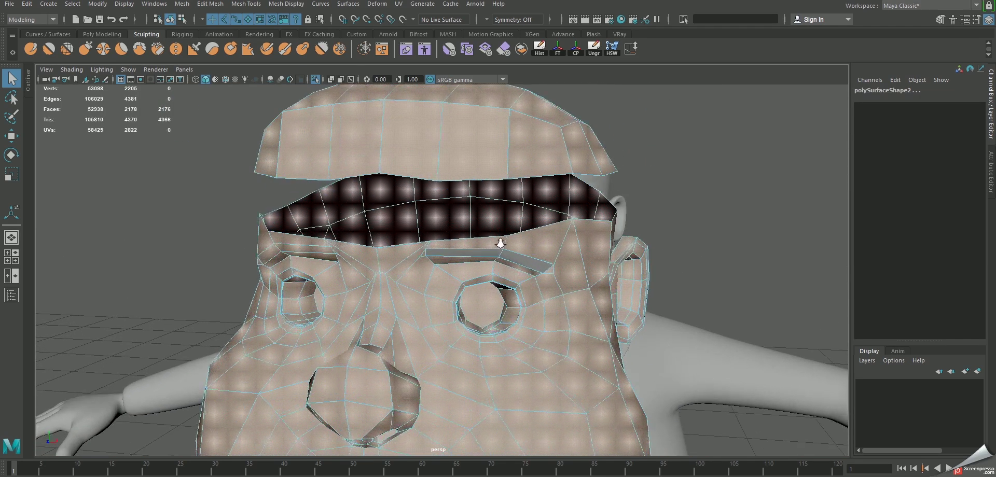
scroll(501, 234, up, 3)
scroll(501, 234, up, 2)
click(501, 234)
shift+click(537, 241)
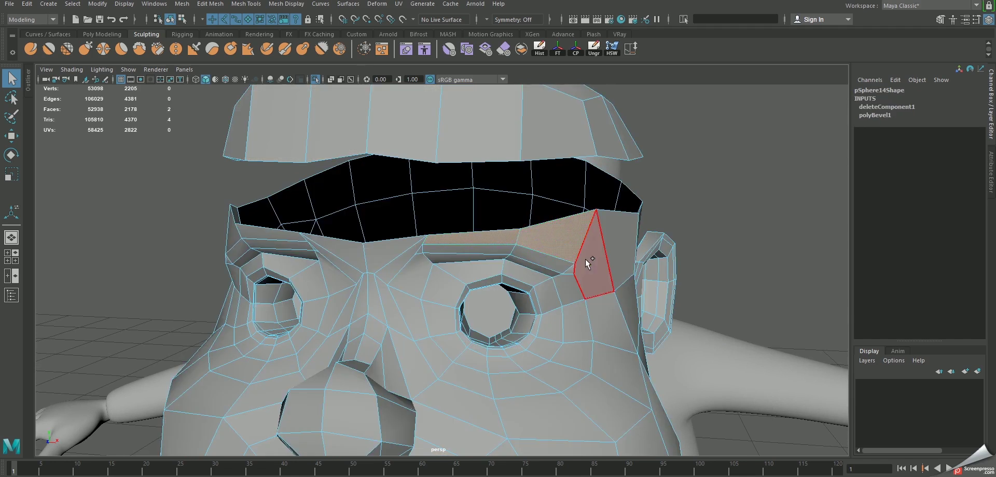
shift+click(585, 260)
shift+click(568, 285)
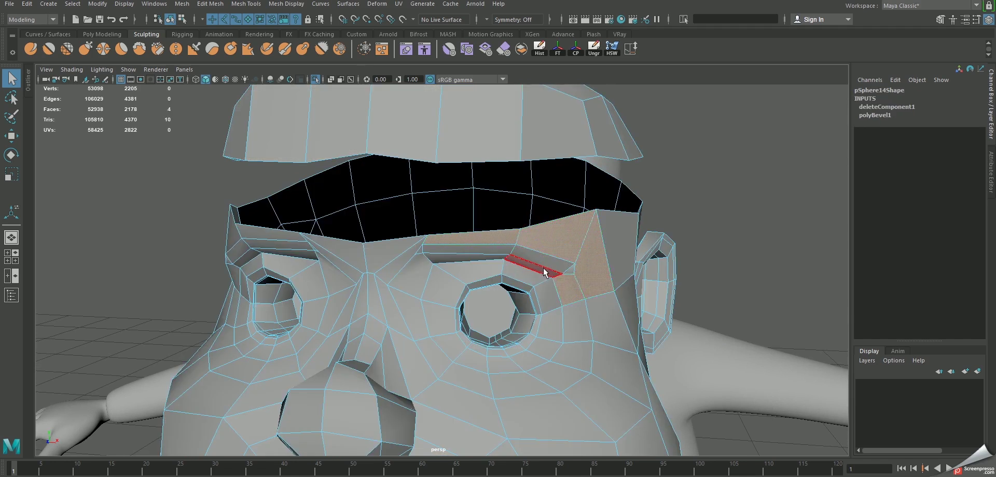
shift+click(467, 259)
shift+click(407, 275)
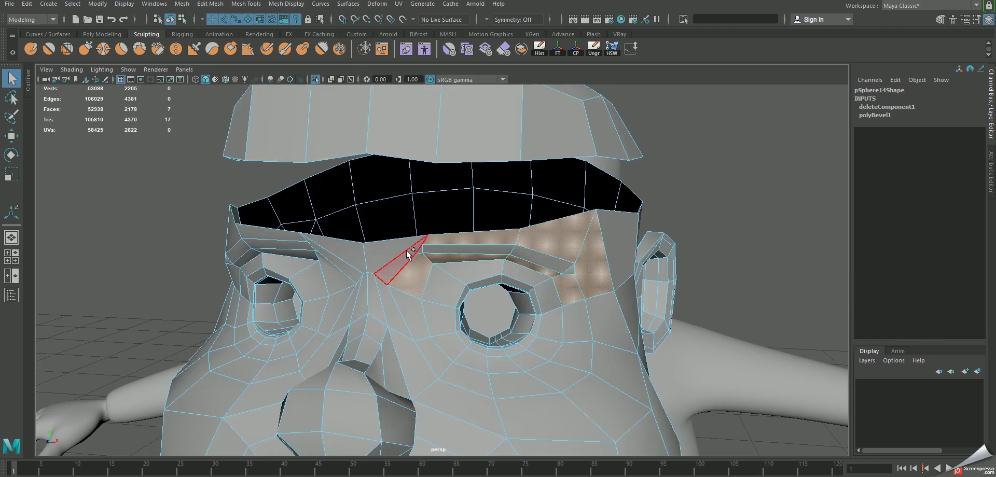
shift+click(399, 262)
key(Delete)
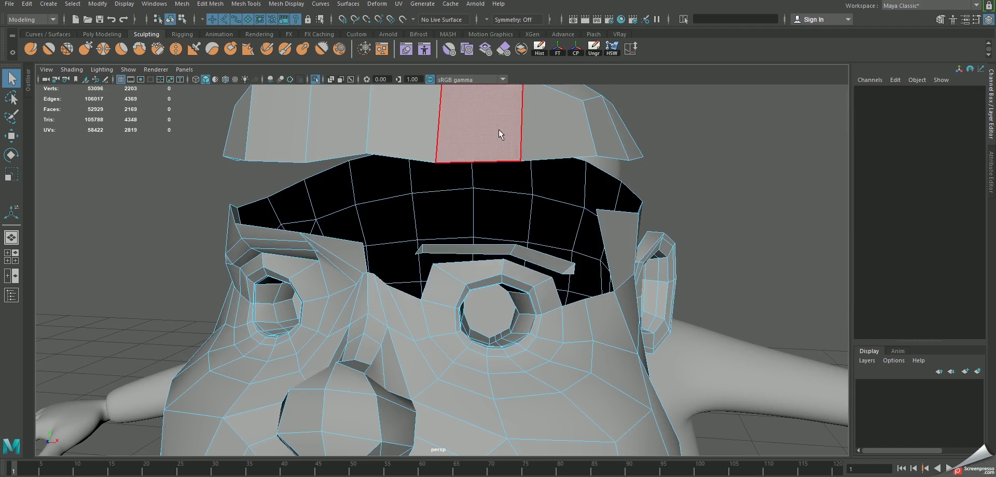
Delete the cap faces and the rest of the low-poly mesh, keeping only the brow strip.
double_click(492, 115)
key(Delete)
key(ctrl+shift+a)
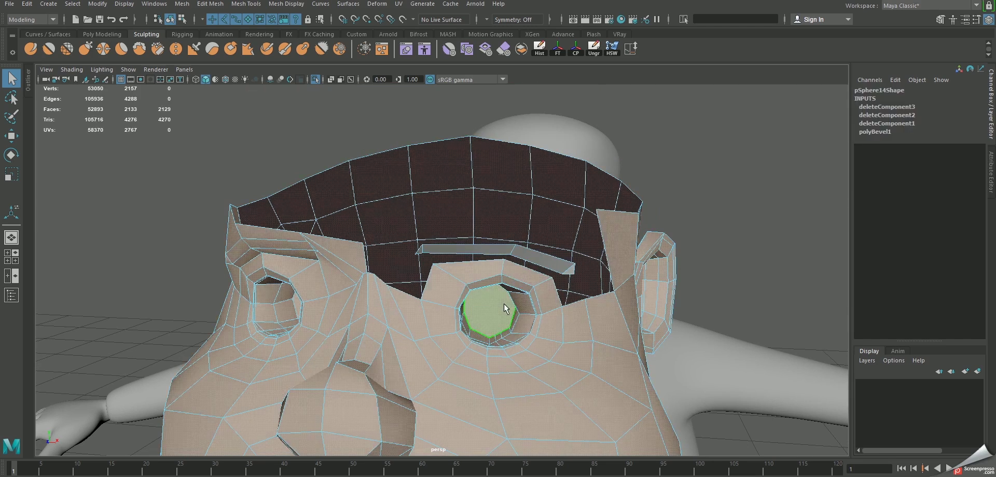
key(Delete)
right_drag(523, 270, 568, 216)
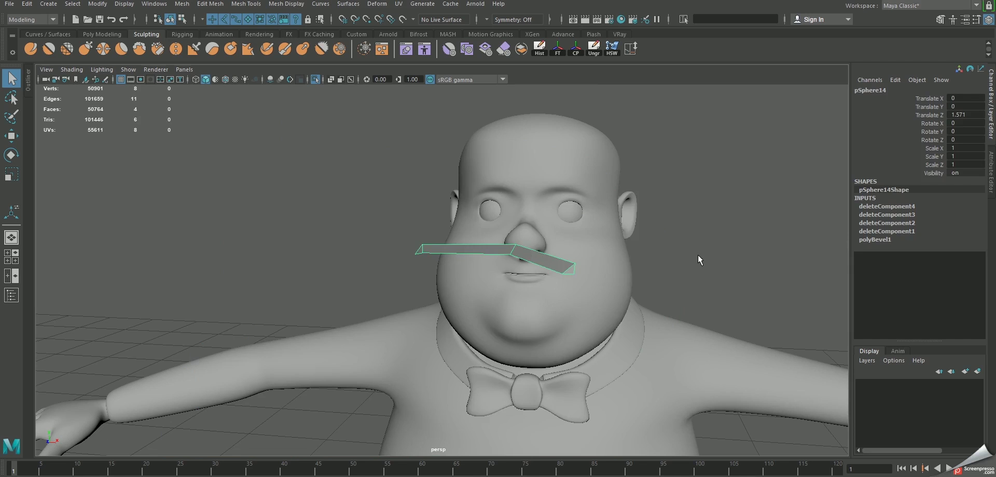
Move the strip back above the right eye with Translate Z 0 and delete its history.
scroll(698, 259, down, 2)
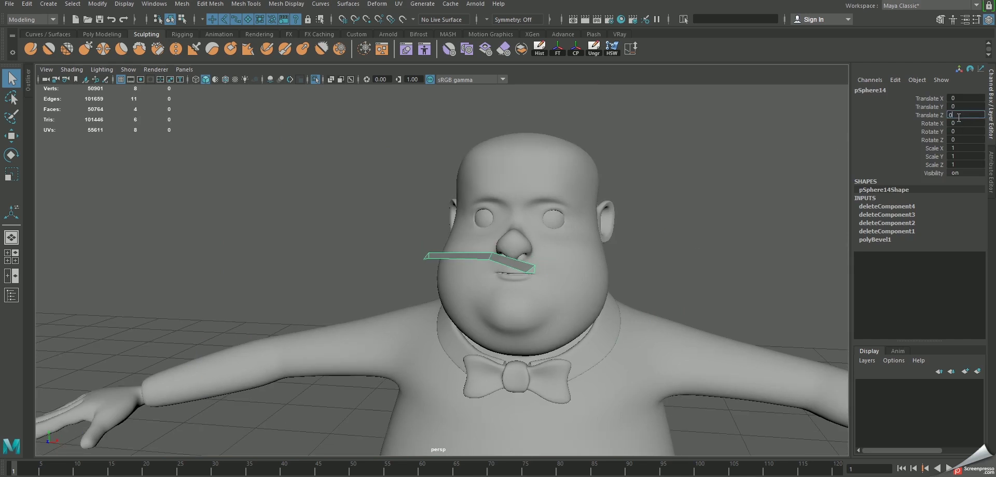
text(0)
key(Return)
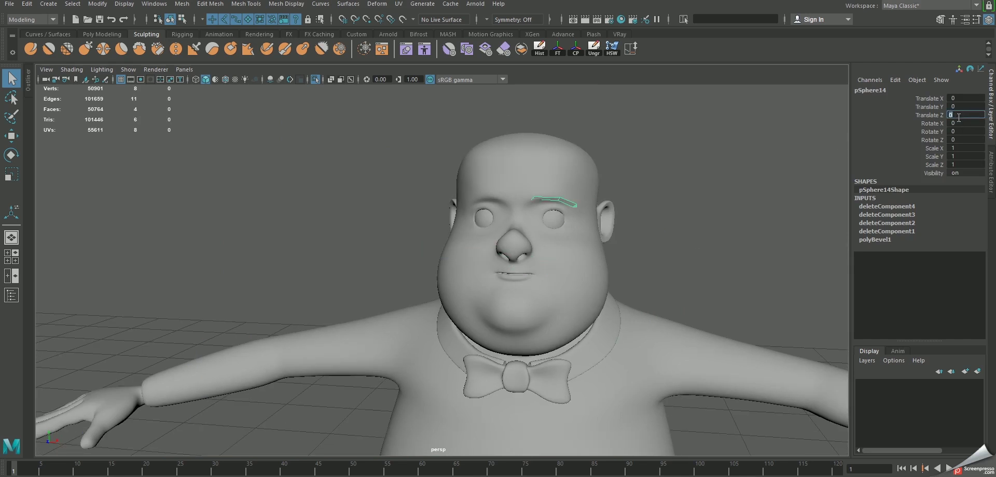
key(f)
scroll(611, 250, down, 4)
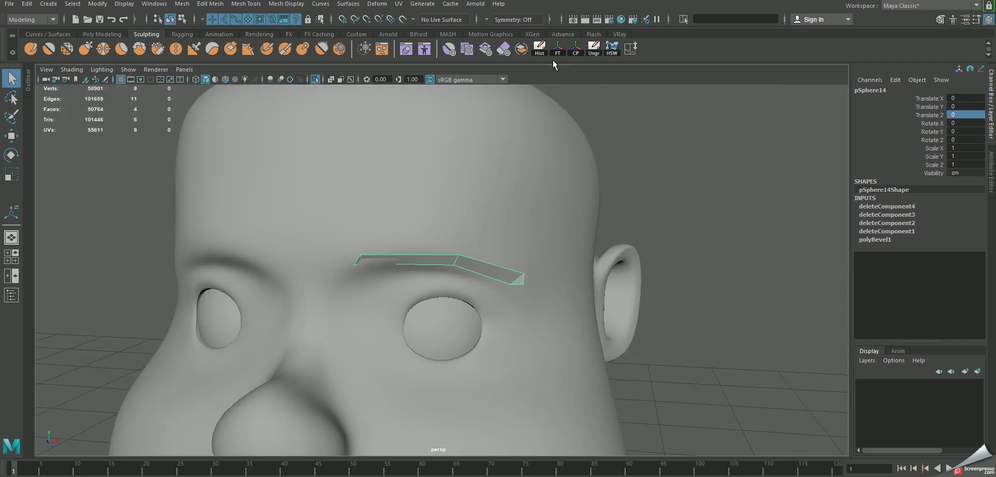
click(540, 48)
alt+drag(546, 200, 524, 219)
key(w)
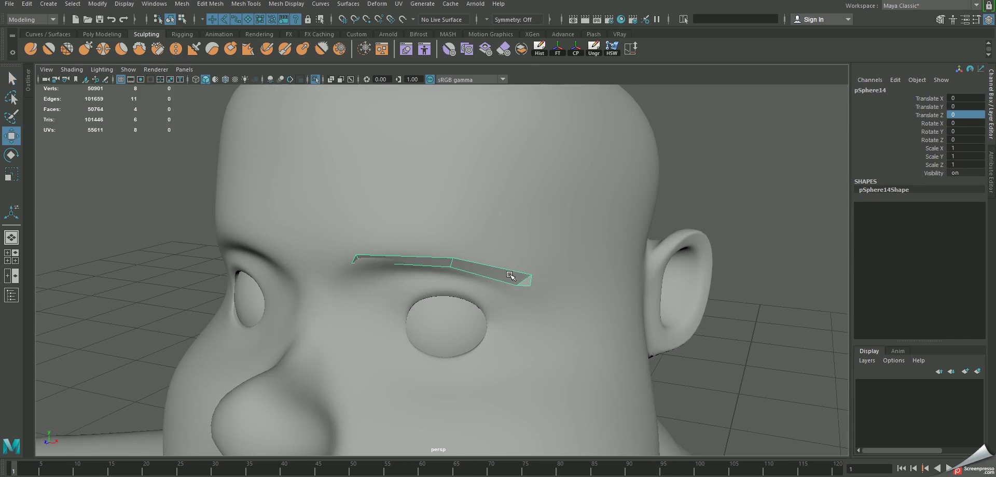
Delete the two flap faces at the strip's left end.
alt+drag(528, 283, 507, 272)
right_drag(507, 254, 527, 285)
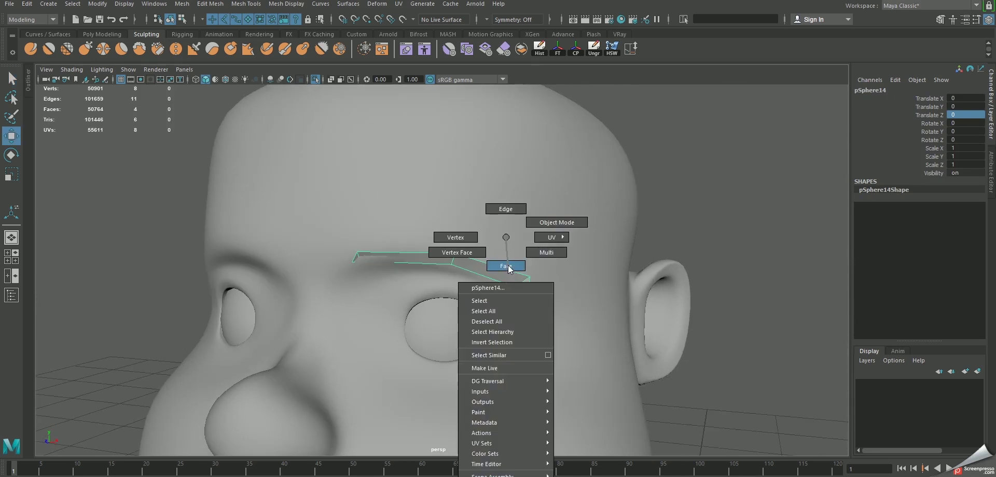
click(527, 285)
click(356, 255)
key(Delete)
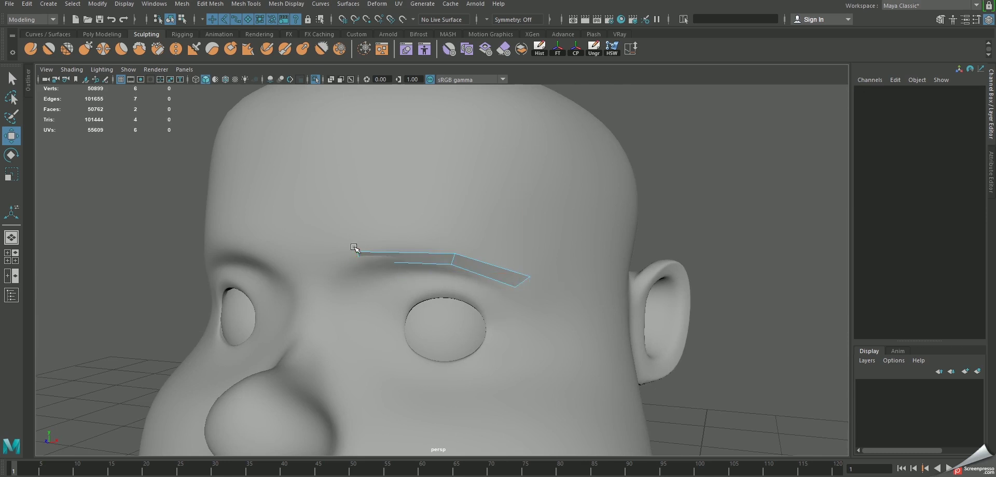
Extrude the whole eyebrow strip outward to give it thickness.
key(F8)
click(392, 251)
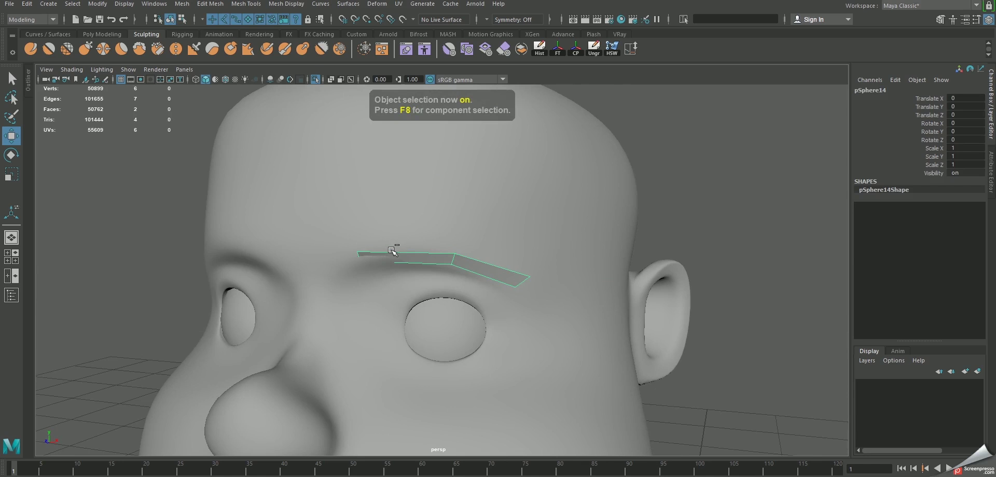
key(ctrl+e)
alt+drag(396, 258, 492, 292)
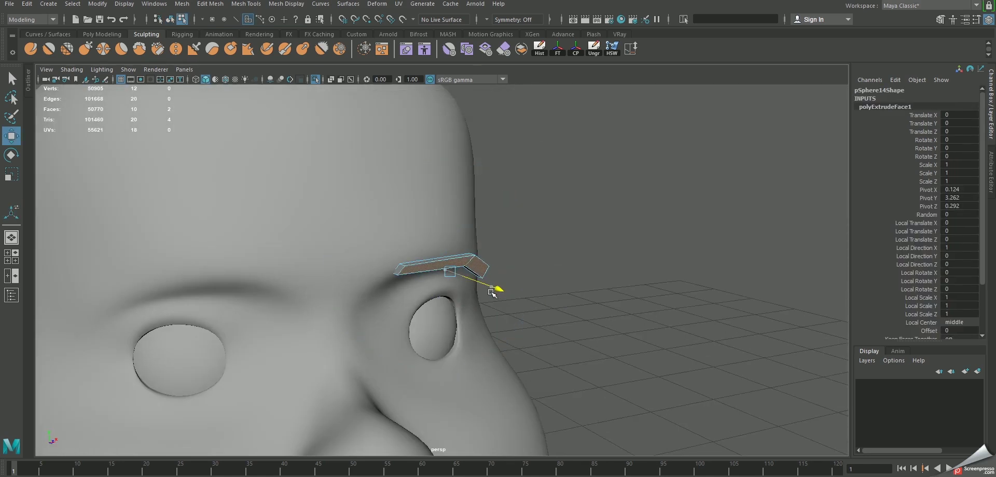
Raise the strip's top face, then squash it vertically to shape the brow's thickness.
click(493, 289)
alt+drag(498, 288, 488, 298)
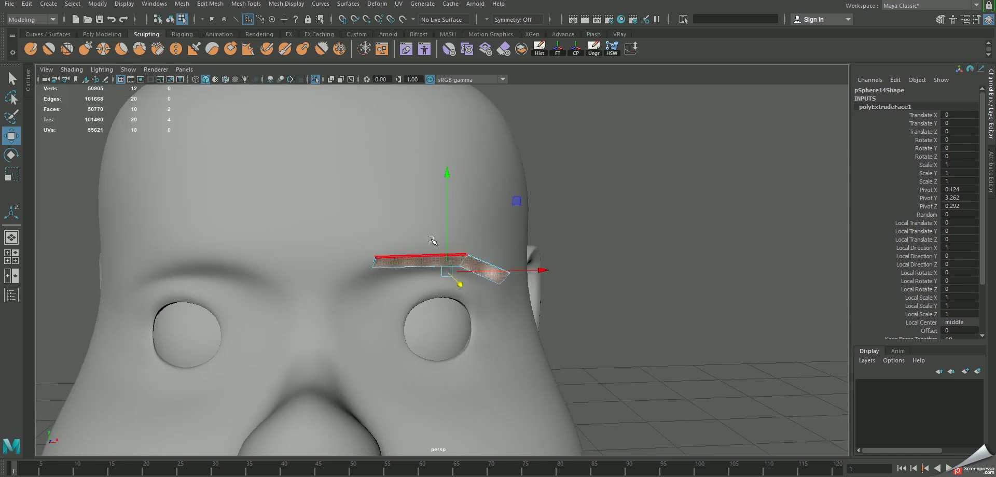
scroll(484, 301, up, 5)
scroll(484, 301, down, 5)
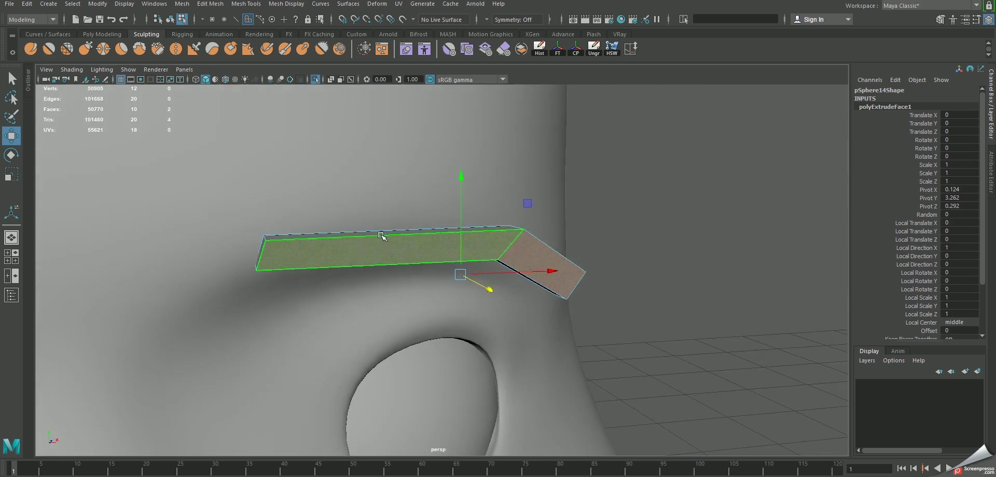
click(408, 228)
alt+drag(408, 229, 367, 159)
mouse_move(332, 132)
mouse_down()
mouse_move(332, 111)
mouse_move(345, 159)
mouse_up()
key(r)
alt+drag(433, 296, 541, 234)
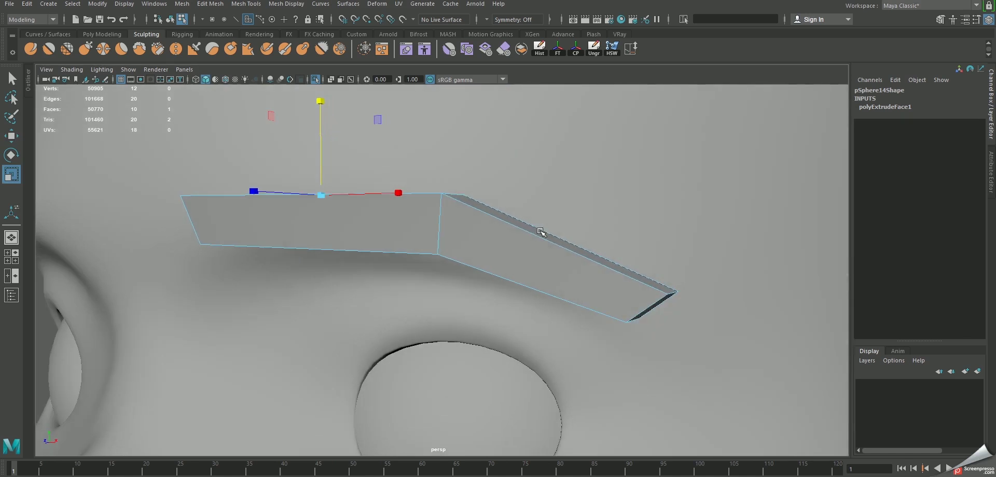
right_drag(439, 227, 467, 202)
Insert edge loops across both sections of the eyebrow strip.
alt+drag(389, 218, 416, 218)
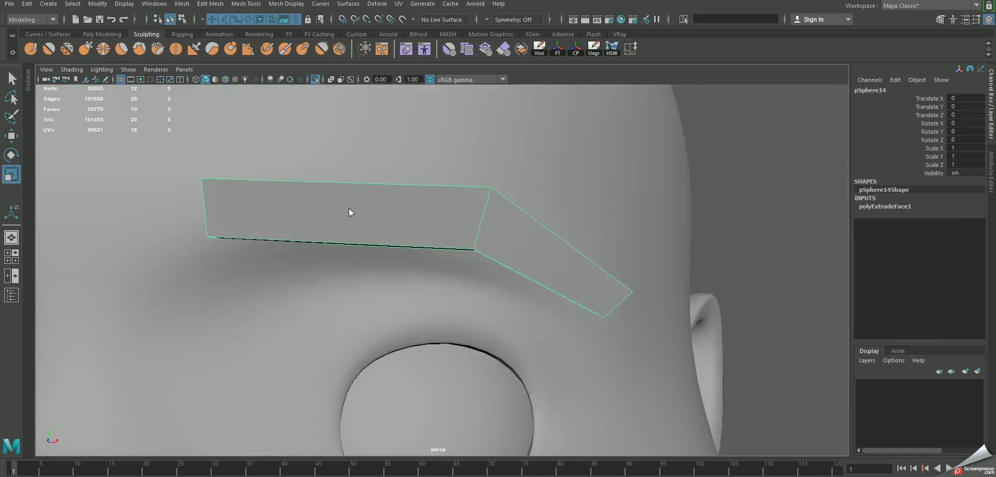
shift+right_drag(349, 211, 275, 230)
drag(277, 240, 311, 241)
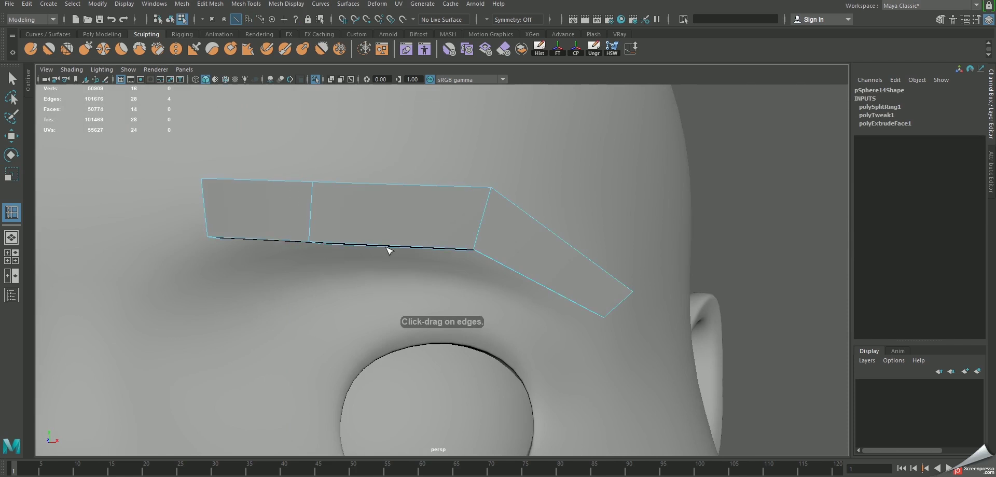
ctrl+click(544, 289)
key(w)
double_click(310, 212)
Raise an edge to arch the eyebrow and pull the long tip edge sideways.
alt+drag(311, 212, 381, 217)
click(380, 216)
mouse_move(373, 149)
mouse_down()
mouse_move(374, 120)
mouse_move(333, 162)
mouse_move(373, 195)
mouse_move(513, 257)
mouse_move(506, 280)
mouse_up()
click(509, 254)
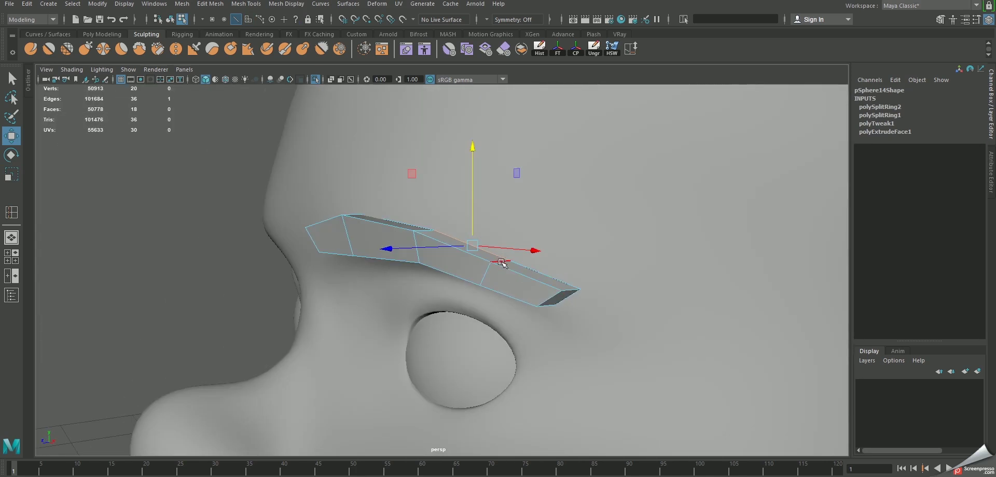
click(519, 269)
click(502, 156)
click(523, 270)
click(564, 287)
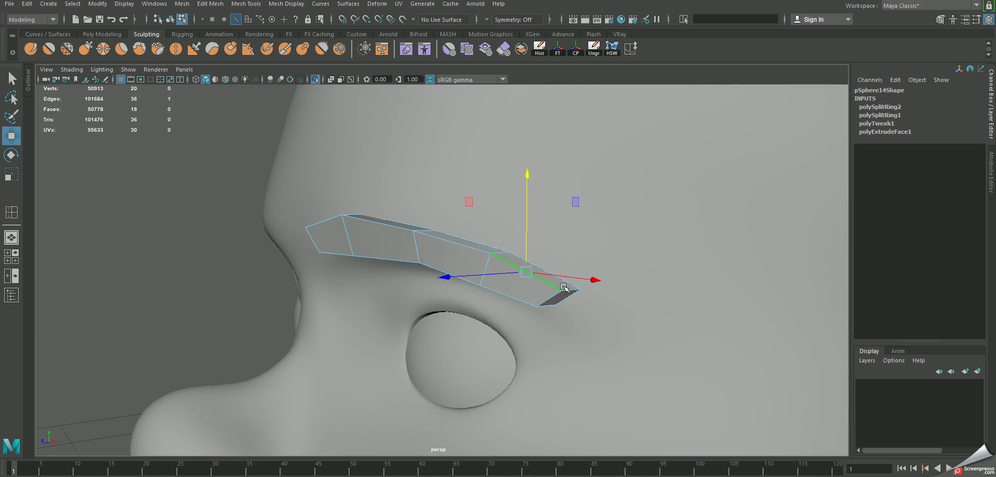
mouse_move(572, 290)
mouse_down()
mouse_move(641, 299)
mouse_move(606, 294)
mouse_move(429, 323)
mouse_move(367, 320)
mouse_move(449, 304)
mouse_up()
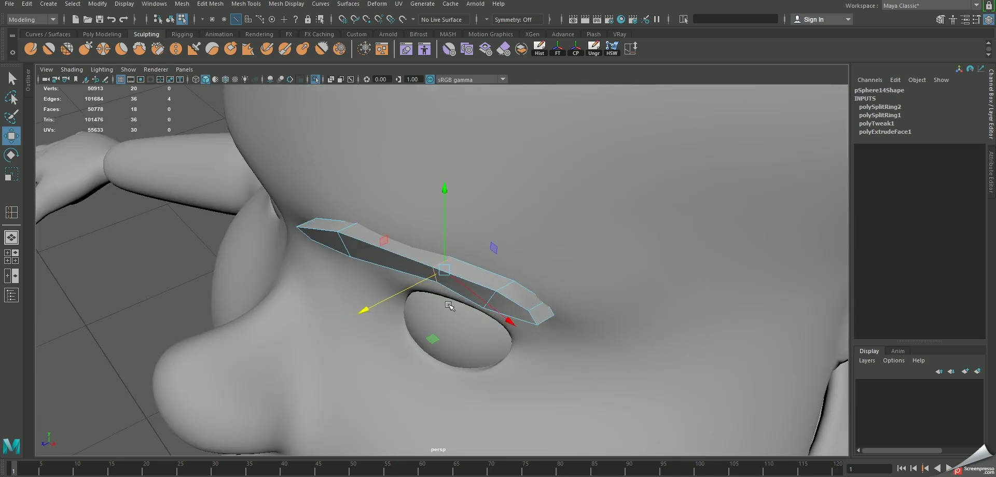
click(501, 299)
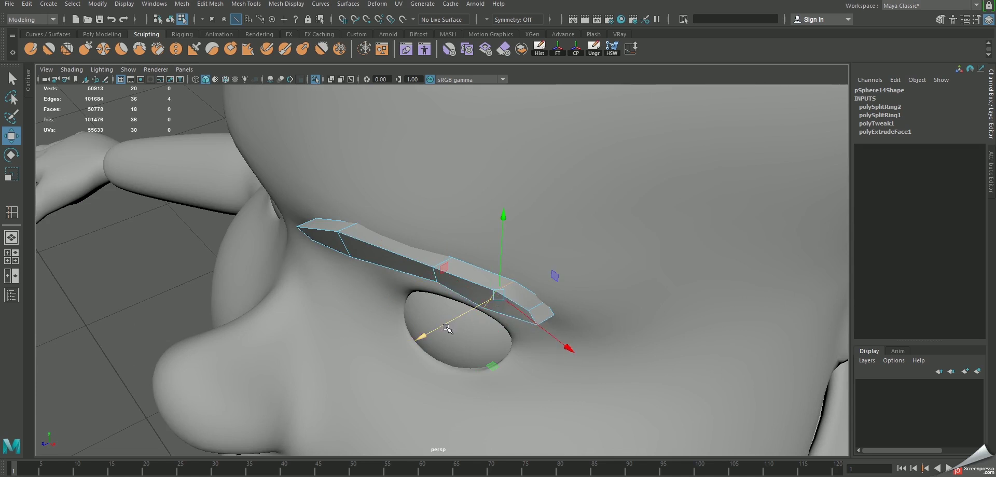
Rotate and move the brow-tip vertices so the outer tip curves down.
key(F9)
mouse_move(503, 302)
alt+mouse_down()
mouse_move(488, 226)
mouse_move(529, 284)
alt+mouse_up()
mouse_move(529, 284)
alt+mouse_down()
mouse_move(438, 346)
mouse_move(450, 362)
alt+mouse_up()
key(e)
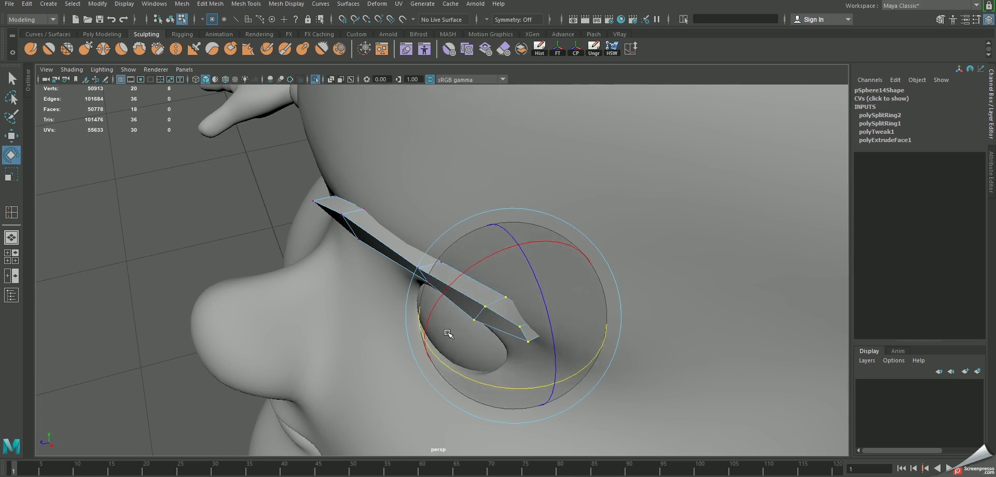
key(w)
drag(486, 330, 486, 330)
alt+drag(487, 330, 459, 310)
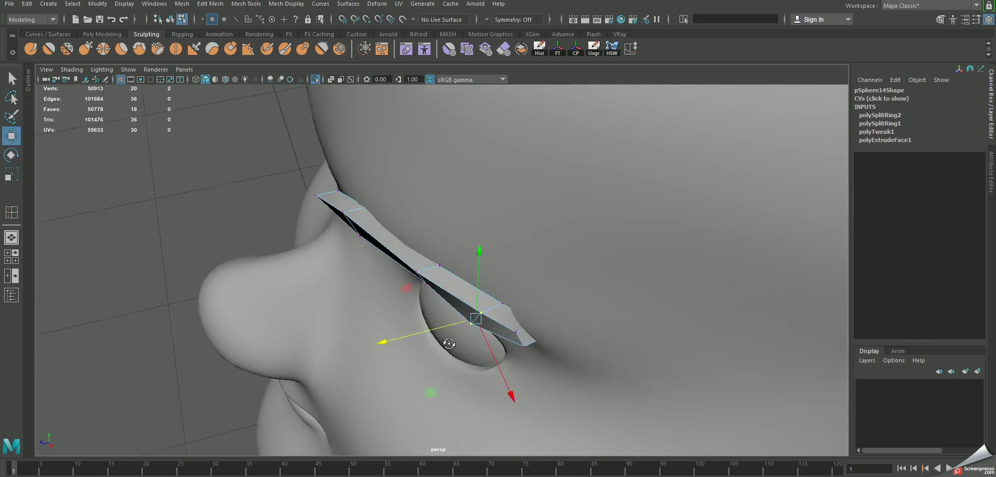
key(e)
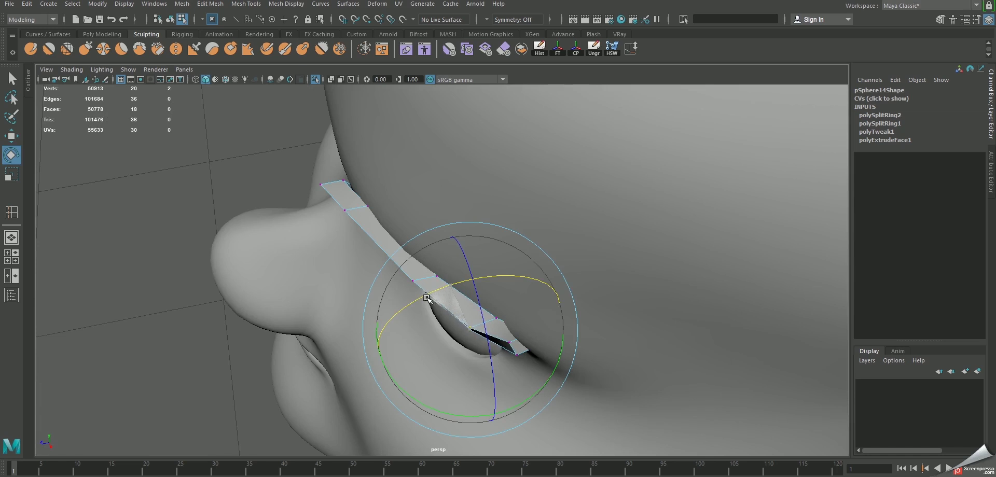
key(w)
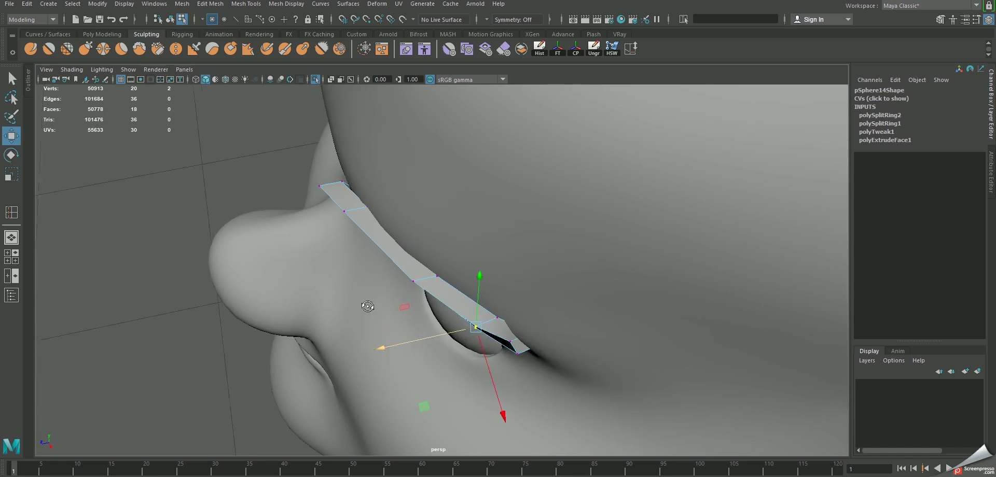
Preview the eyebrow with smoothing (3) and return to Object Mode viewing the whole head.
alt+drag(390, 346, 479, 264)
key(3)
mouse_move(483, 256)
alt+right_down()
mouse_move(415, 234)
mouse_move(456, 222)
alt+right_up()
alt+right_drag(729, 238, 528, 232)
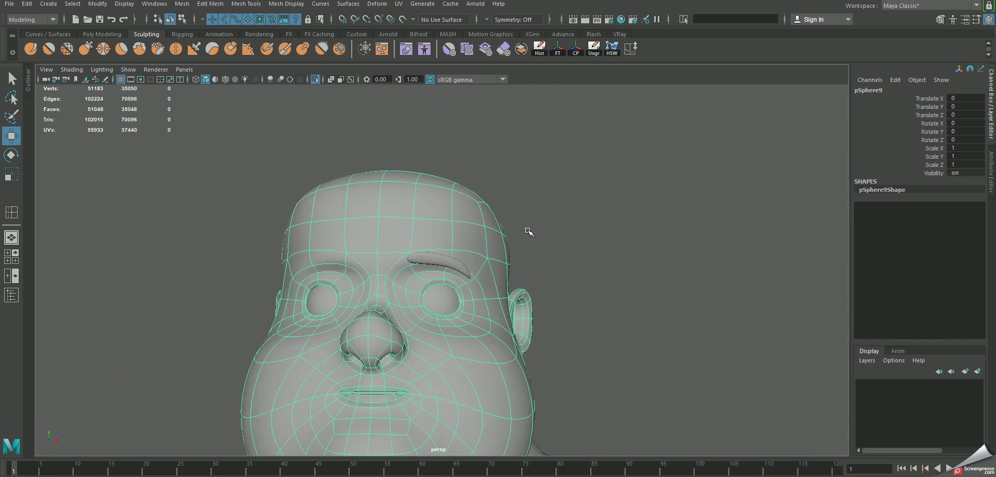
Select the eyebrow and raise its upper-left corner vertex on the unsmoothed cage.
click(571, 145)
scroll(473, 289, up, 3)
click(474, 286)
scroll(438, 275, up, 3)
scroll(438, 291, up, 3)
key(1)
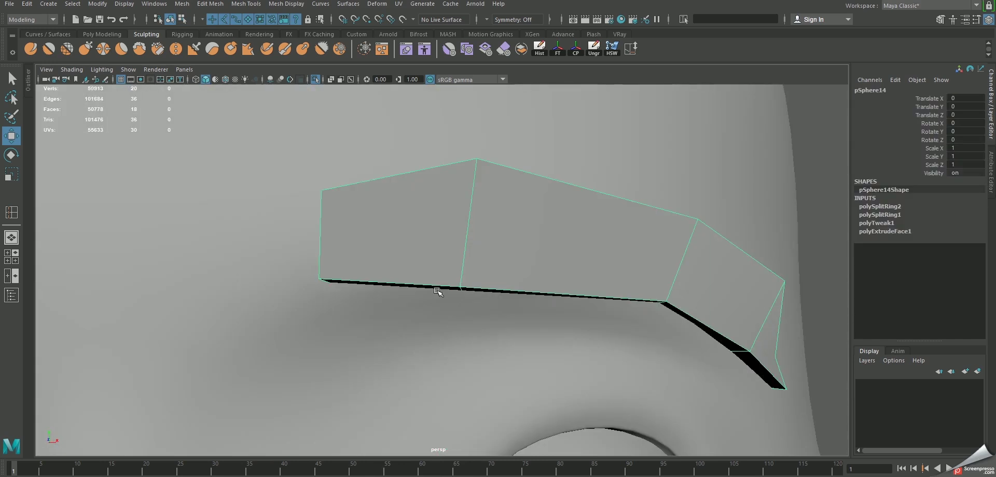
scroll(438, 292, down, 2)
scroll(416, 269, down, 1)
right_drag(382, 223, 328, 222)
drag(318, 189, 394, 236)
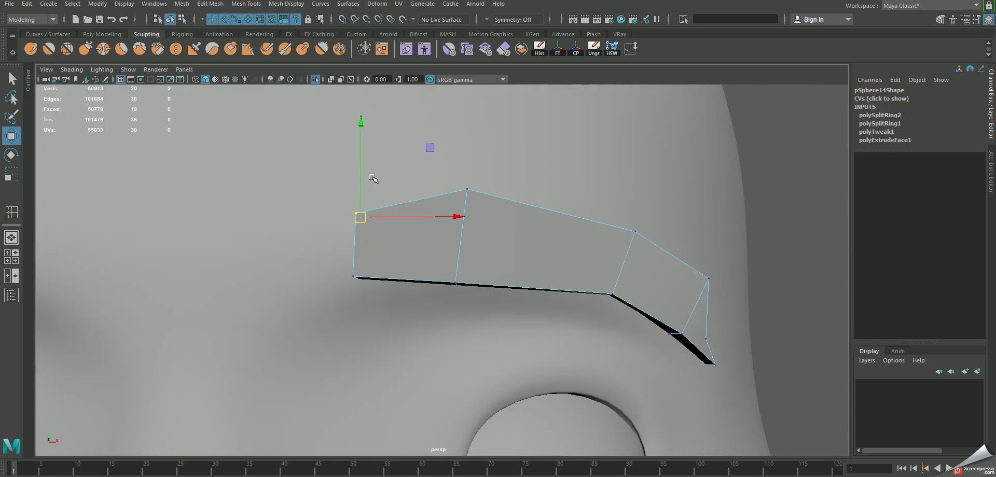
drag(361, 166, 355, 94)
Refine the arch: lower the brow's top edge, raise its inner end, lift two top vertices.
key(3)
scroll(521, 258, down, 4)
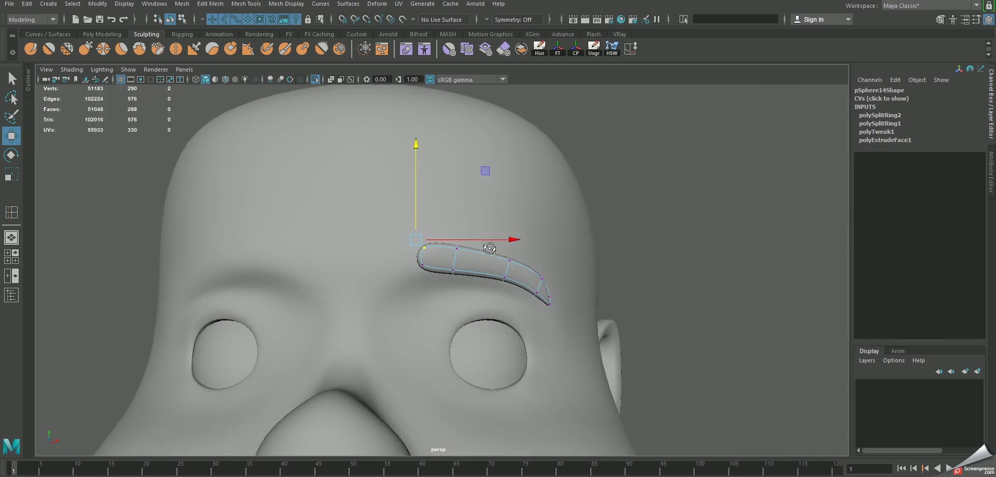
alt+drag(470, 289, 488, 275)
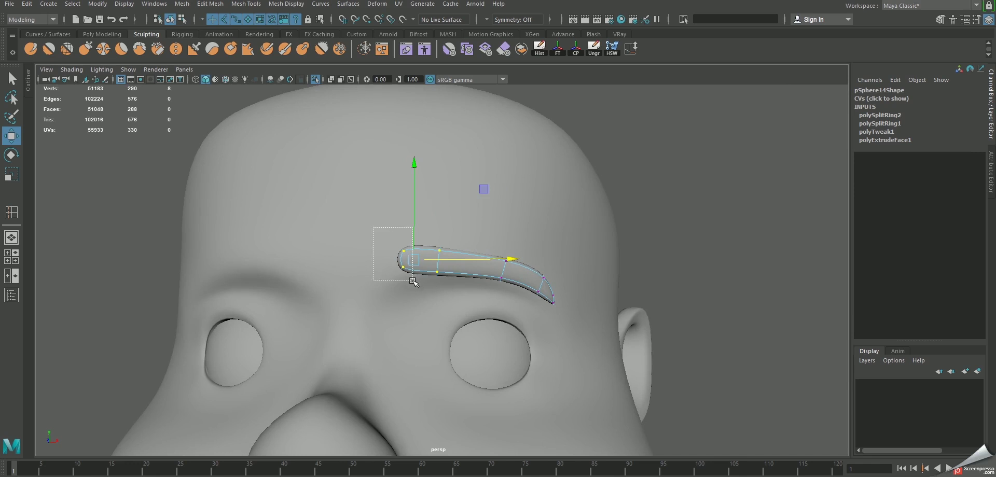
mouse_move(380, 158)
mouse_down()
mouse_move(382, 189)
mouse_move(382, 174)
mouse_up()
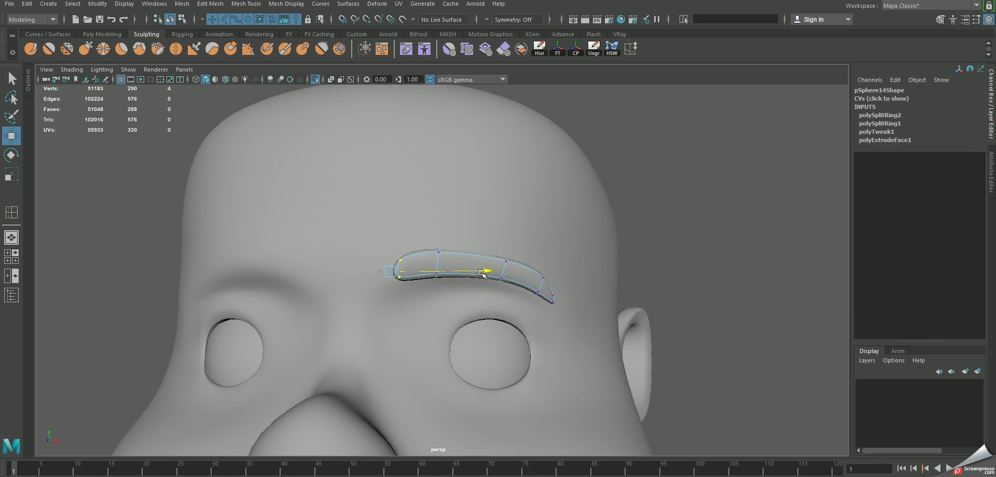
drag(401, 178, 400, 170)
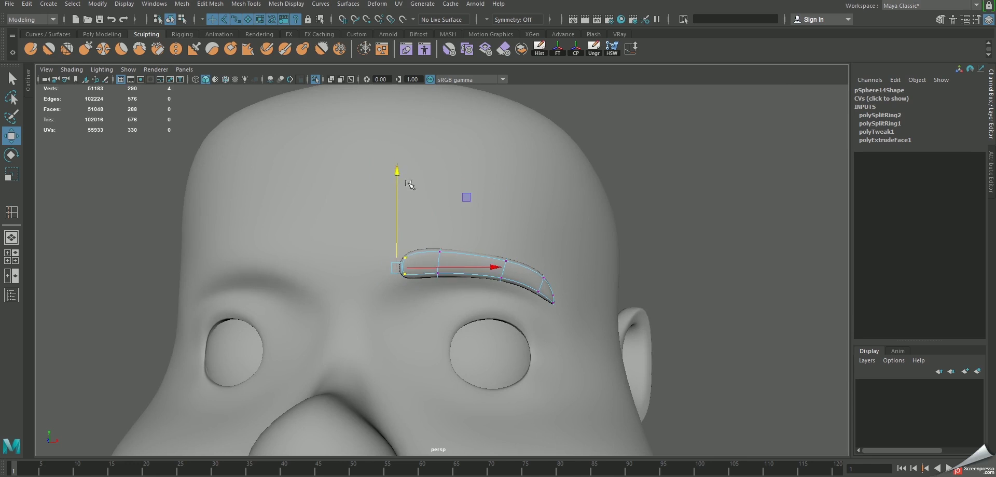
drag(449, 242, 450, 257)
shift+click(515, 266)
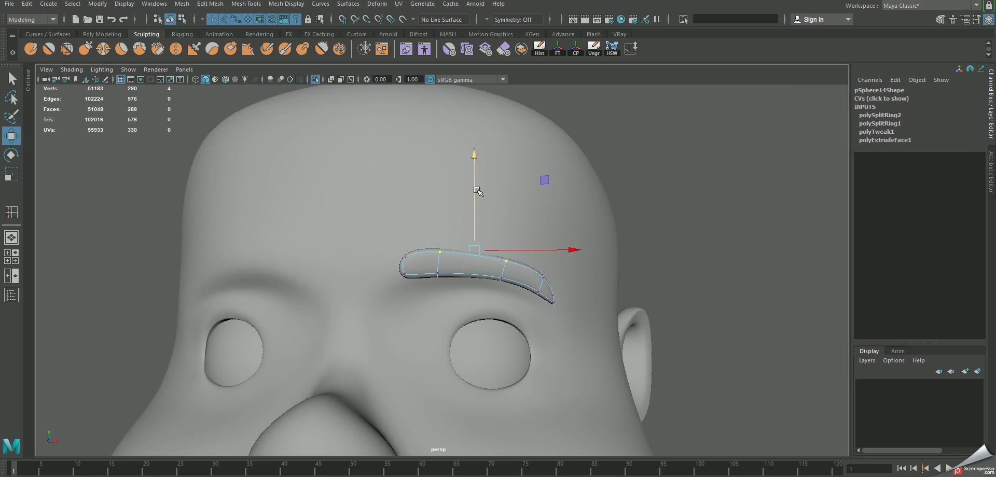
drag(474, 159, 474, 150)
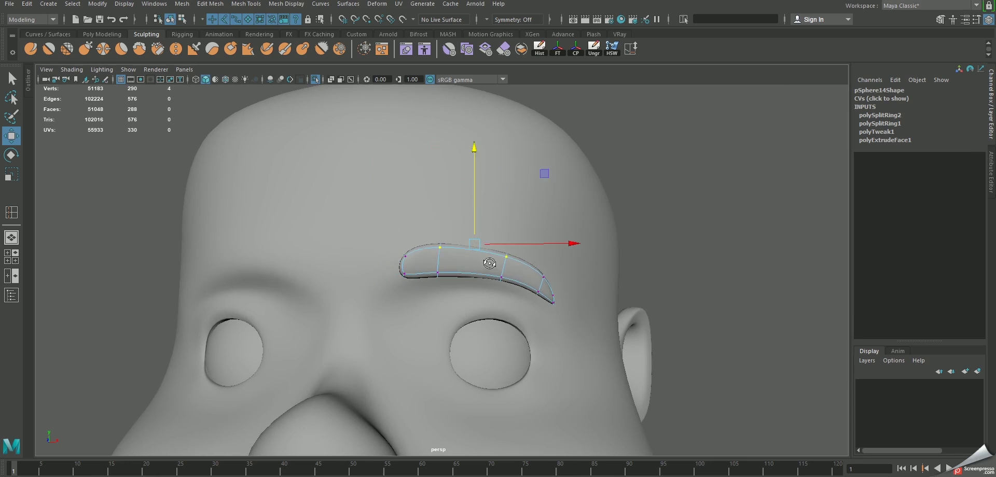
Insert a lengthwise edge loop through the eyebrow's low-poly cage and select it.
right_drag(476, 260, 527, 220)
key(f)
alt+drag(470, 267, 482, 288)
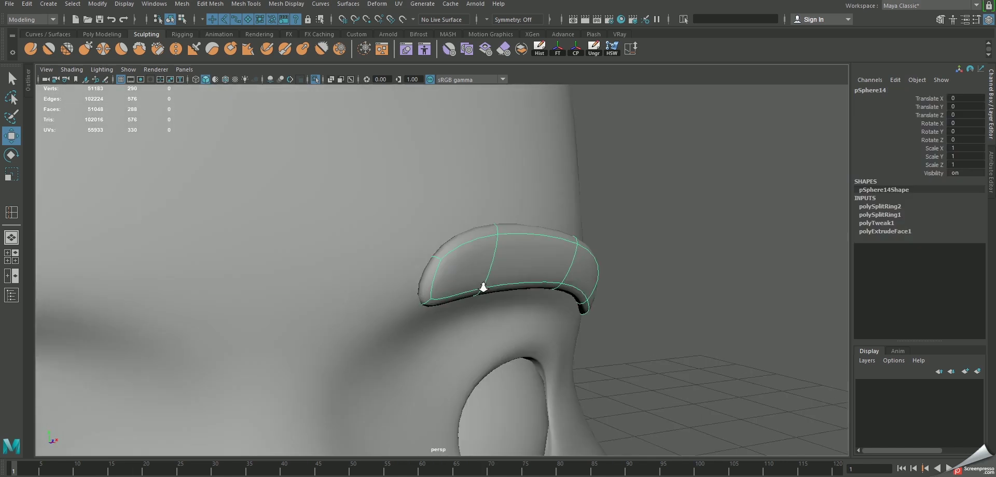
key(1)
alt+drag(578, 296, 473, 264)
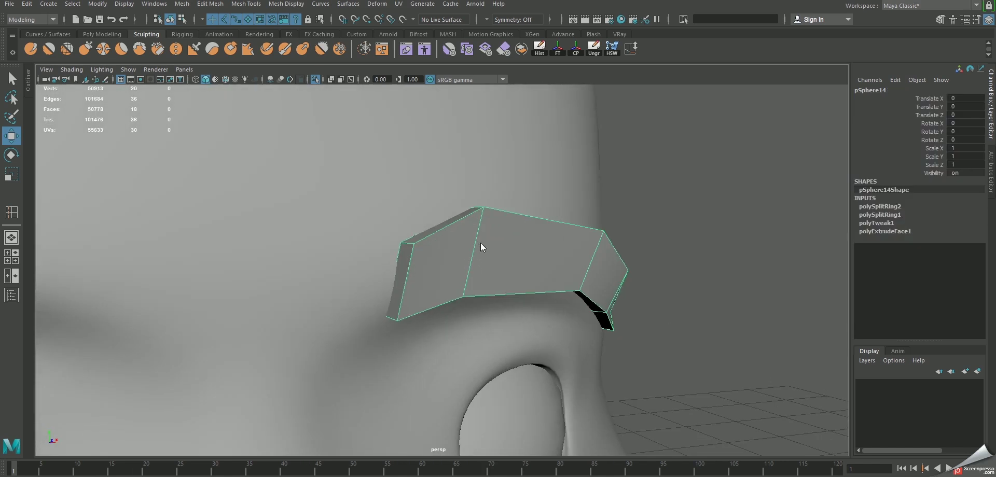
shift+right_drag(482, 248, 480, 296)
click(472, 261)
mouse_move(472, 260)
alt+mouse_down()
mouse_move(481, 276)
mouse_move(568, 310)
mouse_move(474, 334)
mouse_move(547, 351)
mouse_move(424, 251)
alt+mouse_up()
double_click(568, 310)
Slide the brow's middle edge loop toward the eyebrow's tip.
key(3)
right_drag(425, 251, 469, 217)
scroll(453, 259, down, 5)
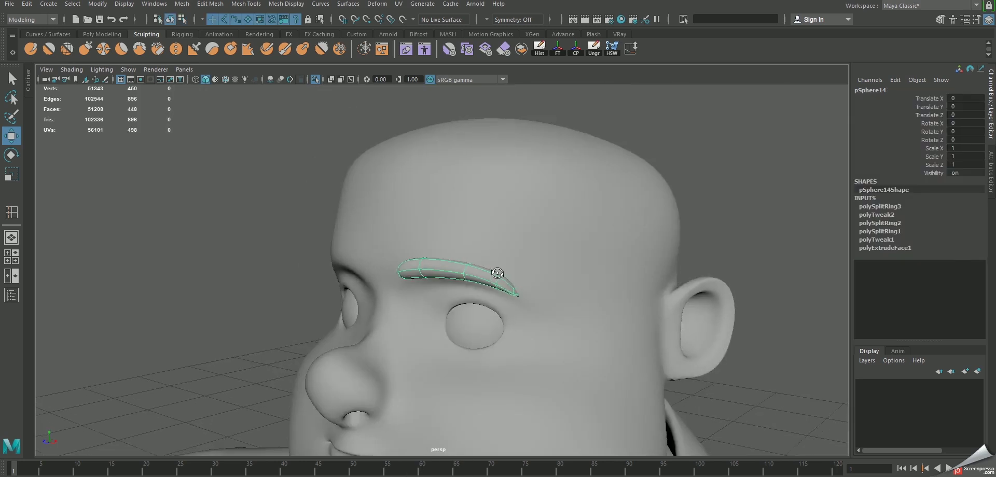
mouse_move(453, 259)
alt+mouse_down()
mouse_move(451, 251)
mouse_move(477, 306)
alt+mouse_up()
scroll(451, 251, up, 5)
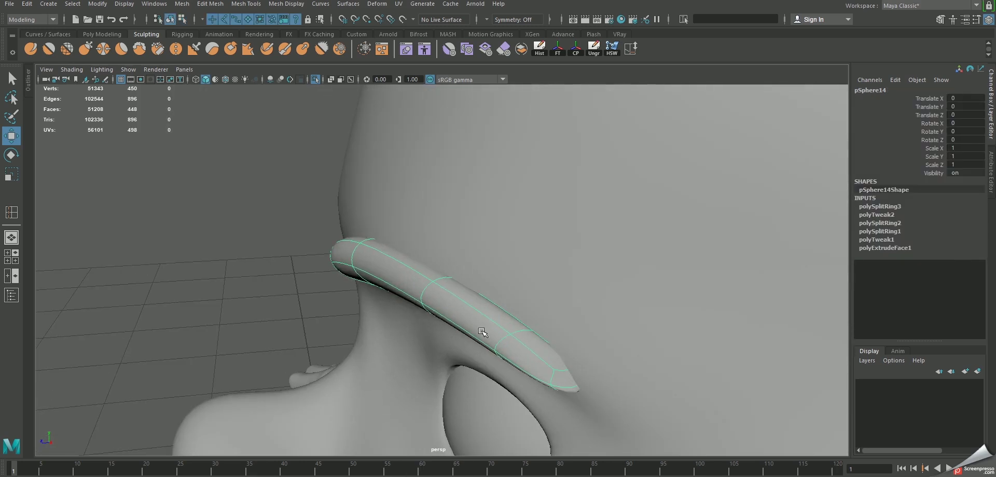
alt+middle_drag(517, 345, 469, 283)
right_drag(424, 256, 422, 210)
double_click(430, 271)
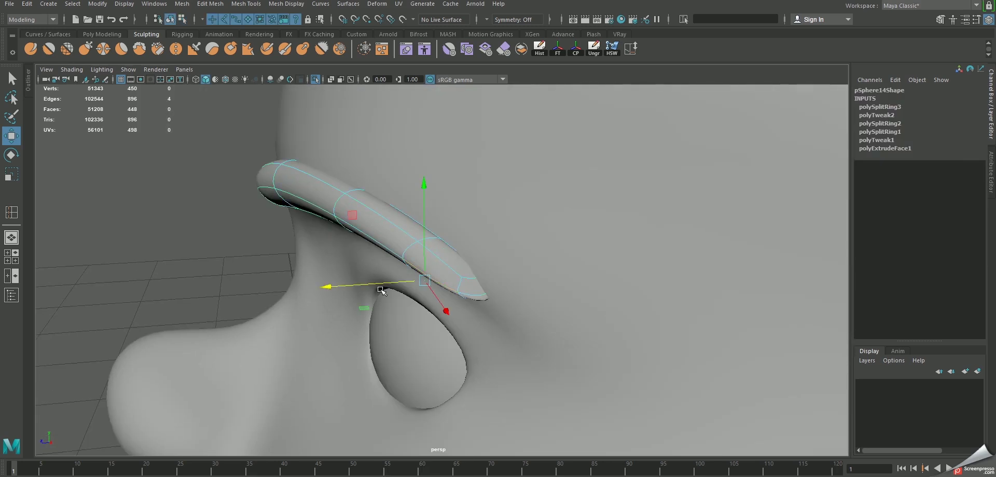
mouse_move(335, 292)
mouse_down()
mouse_move(356, 286)
mouse_move(404, 207)
mouse_up()
right_drag(403, 196, 436, 188)
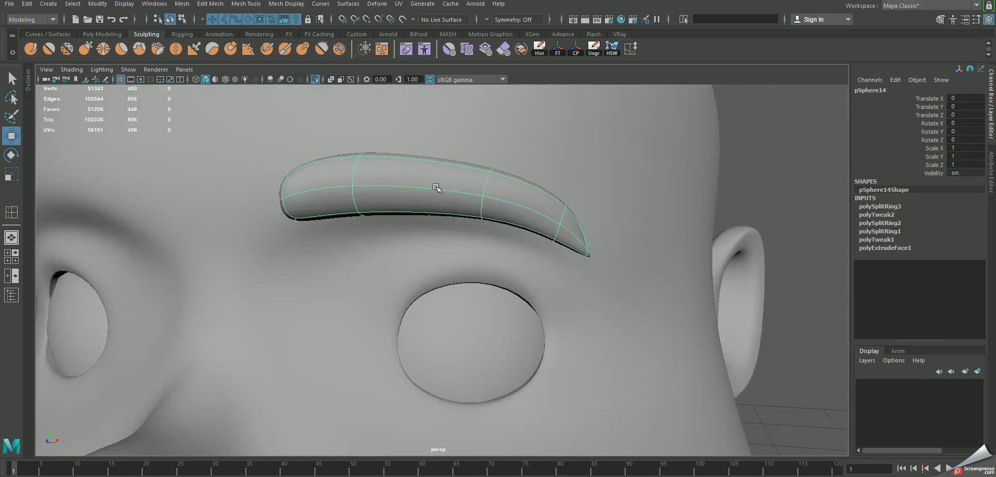
Duplicate the eyebrow with Ctrl+D and set Scale X to -1 to mirror it.
scroll(436, 188, down, 5)
mouse_move(422, 151)
alt+mouse_down()
mouse_move(512, 193)
mouse_move(702, 151)
alt+mouse_up()
click(702, 151)
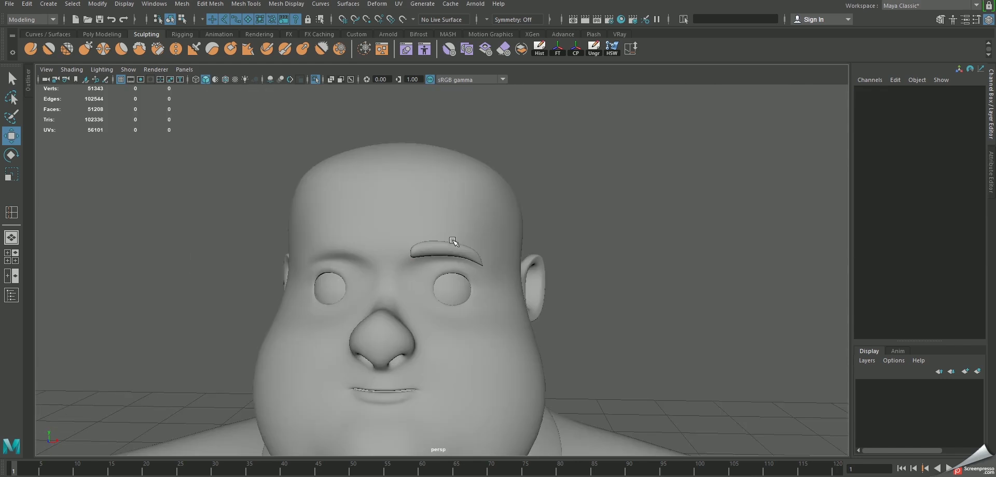
click(452, 241)
scroll(453, 244, down, 5)
scroll(519, 301, down, 3)
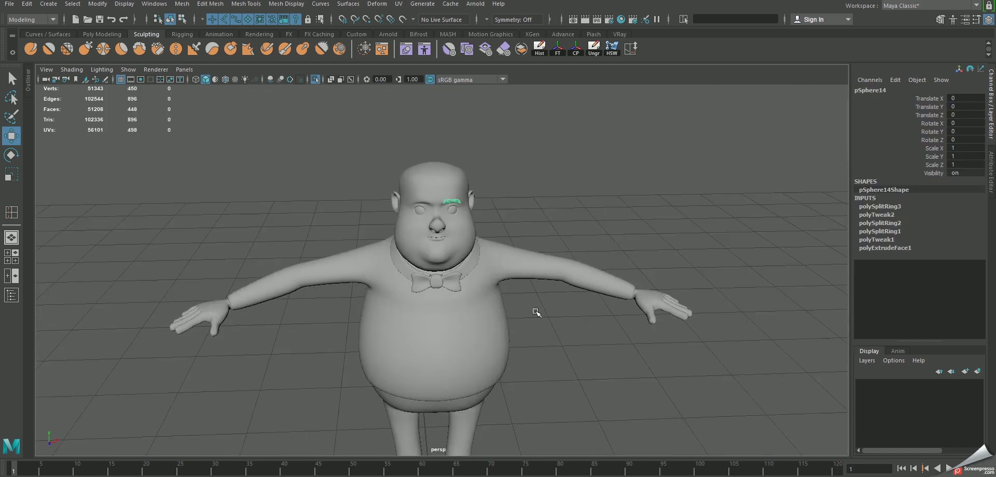
alt+middle_drag(536, 311, 534, 240)
scroll(500, 237, down, 2)
key(ctrl+d)
alt+middle_drag(533, 204, 658, 217)
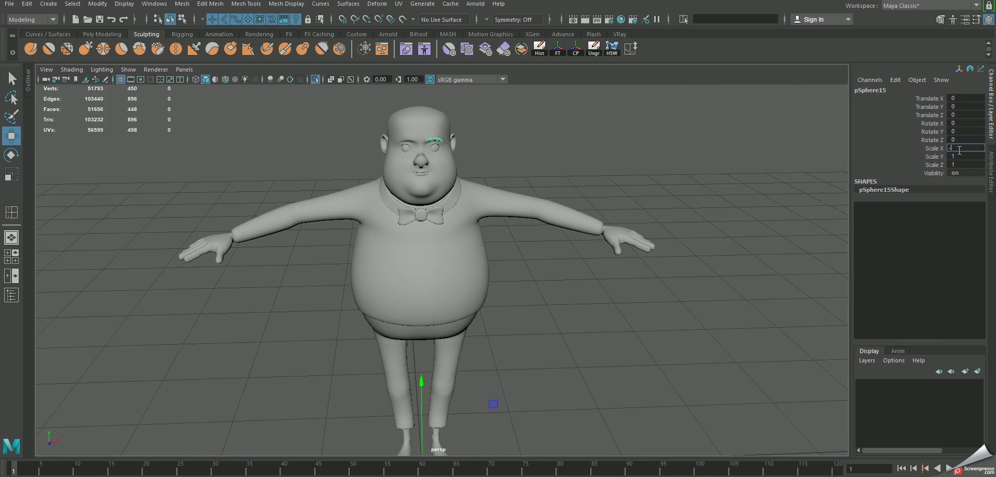
Reselect and frame the original eyebrow, then view the whole face with both brows.
click(626, 151)
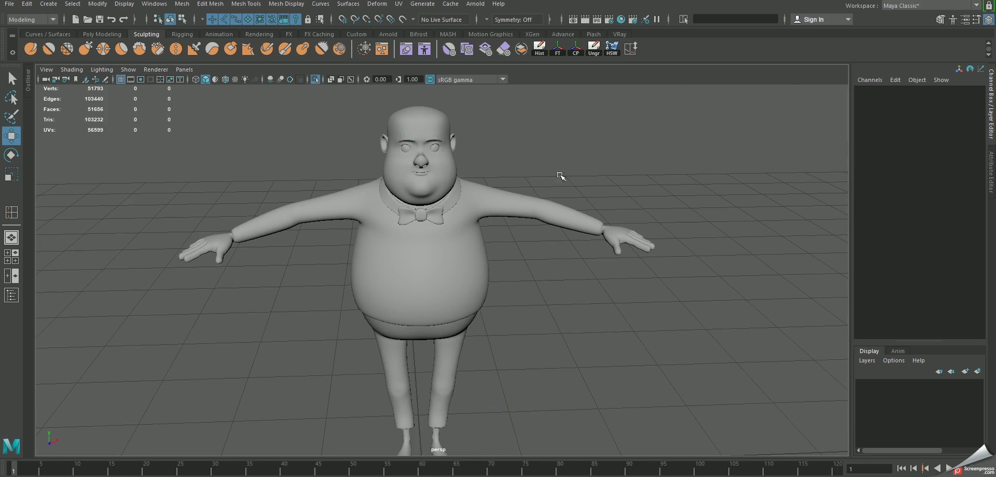
click(447, 143)
key(f)
scroll(675, 244, down, 5)
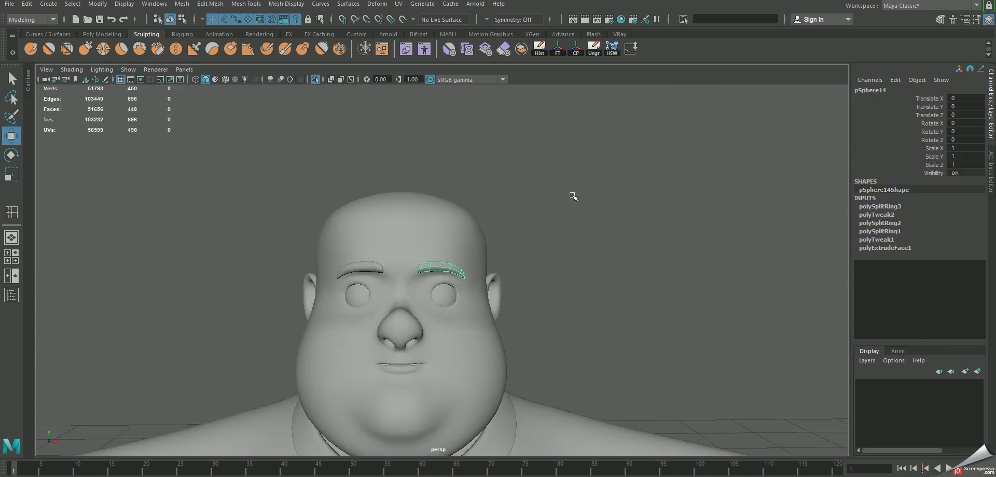
click(571, 196)
mouse_move(571, 196)
alt+mouse_down()
mouse_move(518, 244)
mouse_move(467, 259)
mouse_move(498, 232)
mouse_move(438, 236)
mouse_move(478, 236)
alt+mouse_up()
Delete the shell's horizontal and vertical face loops, front half and top cap.
click(469, 251)
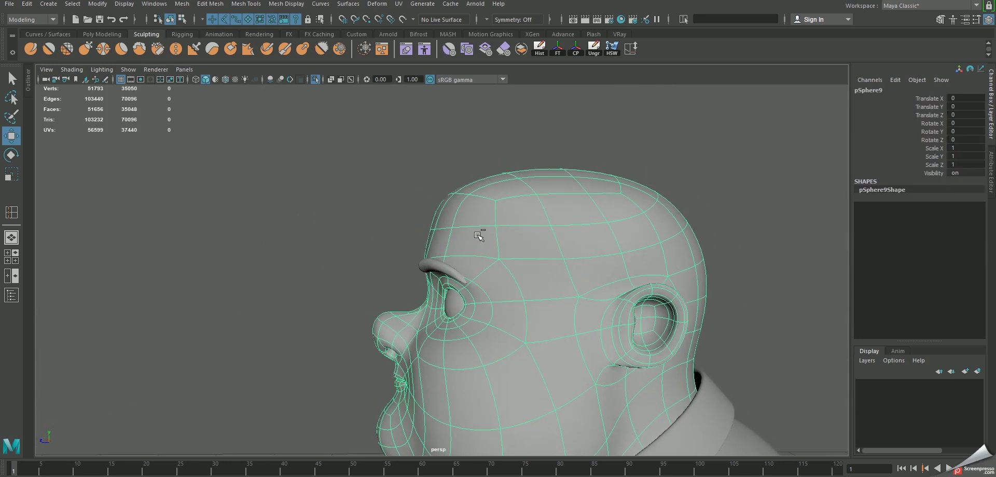
right_drag(567, 238, 569, 262)
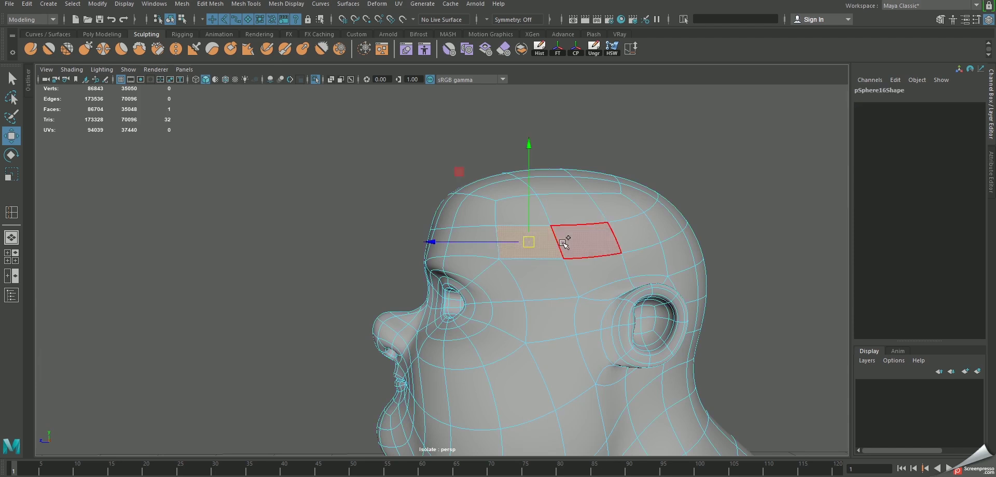
double_click(565, 243)
key(Delete)
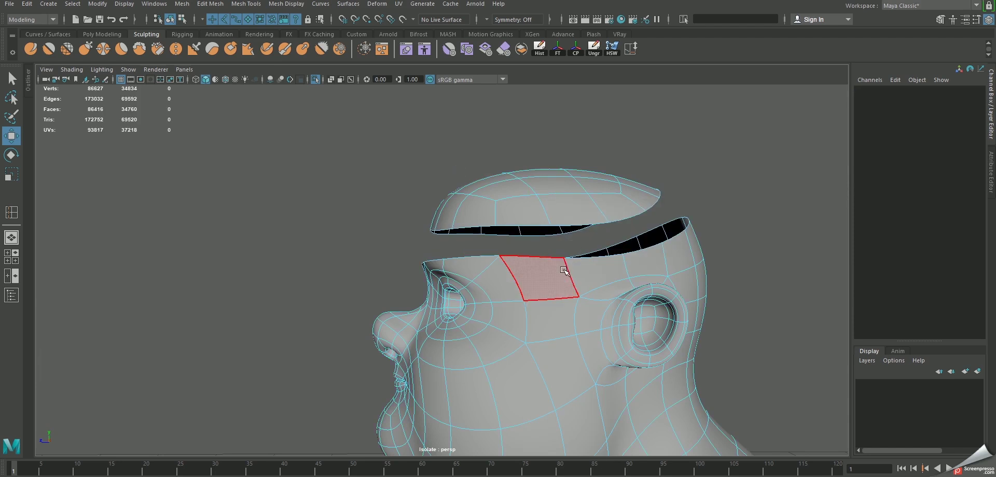
double_click(564, 318)
key(Delete)
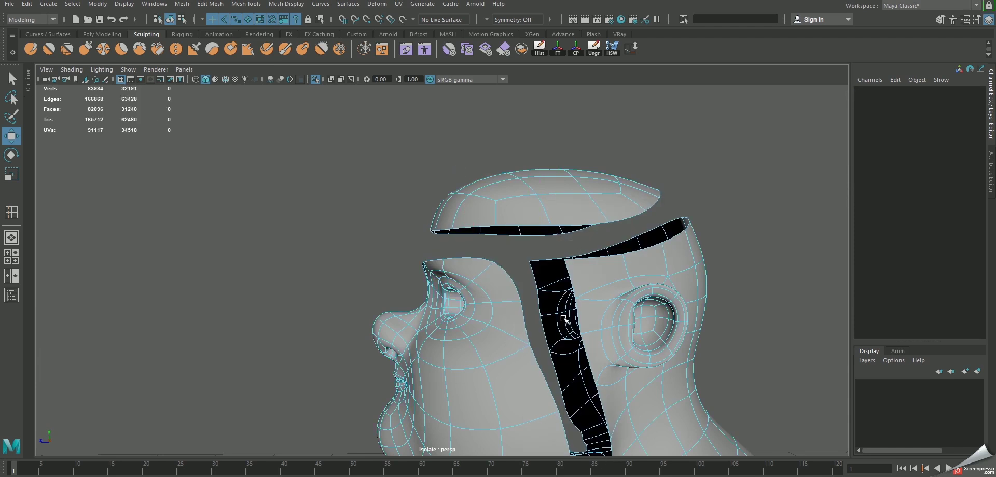
click(456, 335)
alt+drag(456, 335, 513, 205)
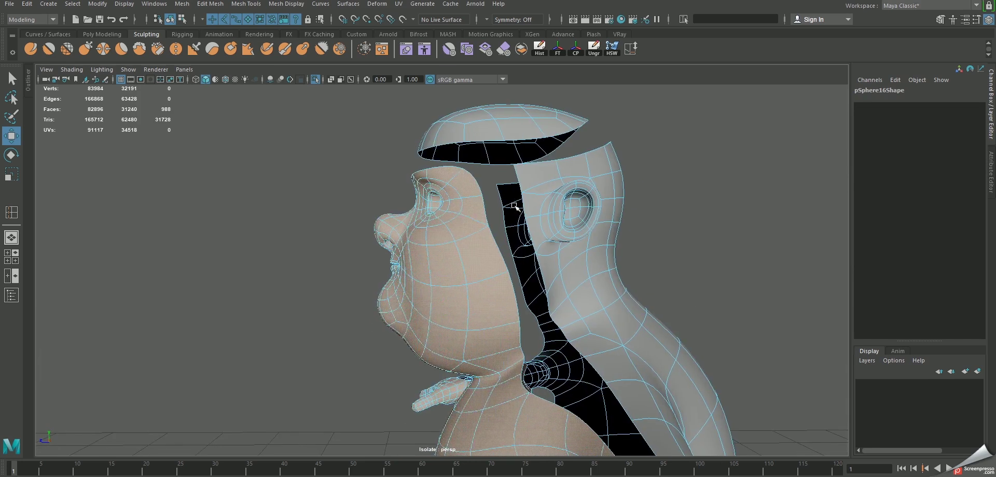
key(Delete)
click(519, 140)
key(Delete)
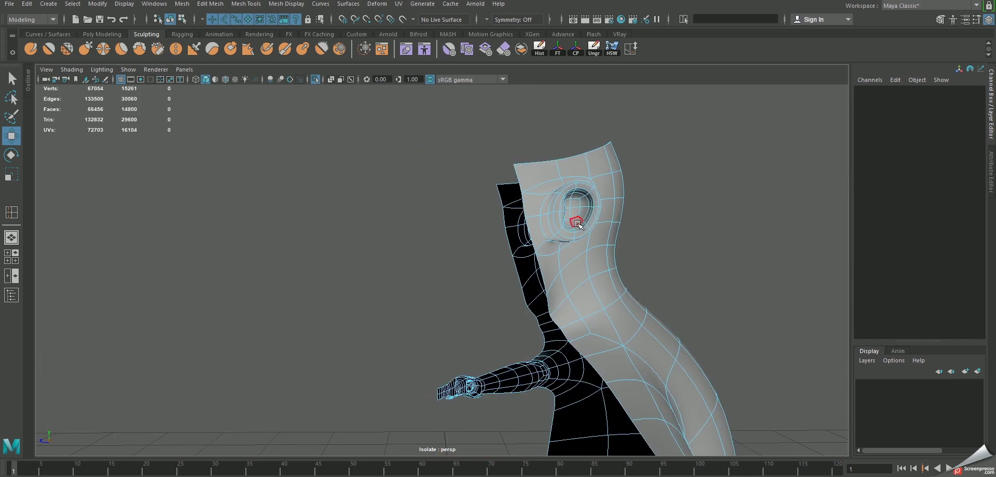
Delete the neck face loop and the ring of faces around the opening.
click(550, 266)
alt+drag(549, 267, 567, 285)
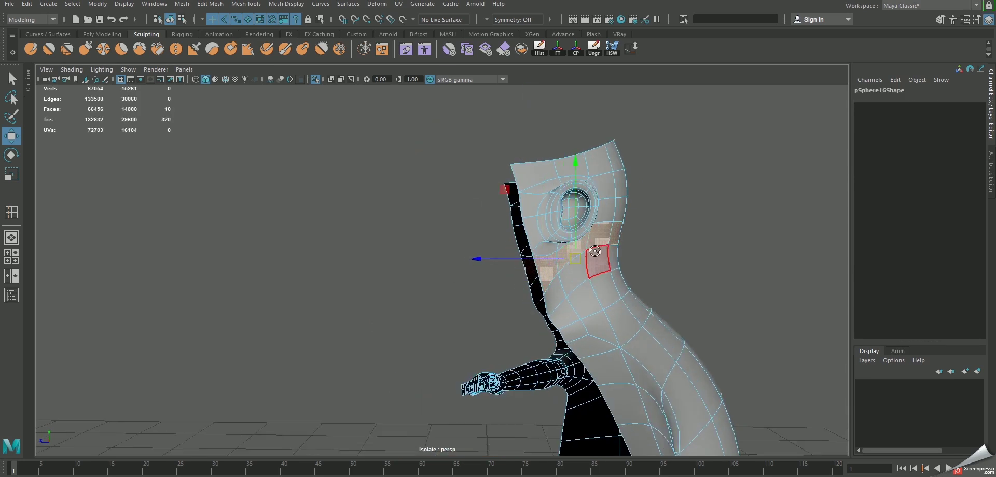
shift+double_click(567, 287)
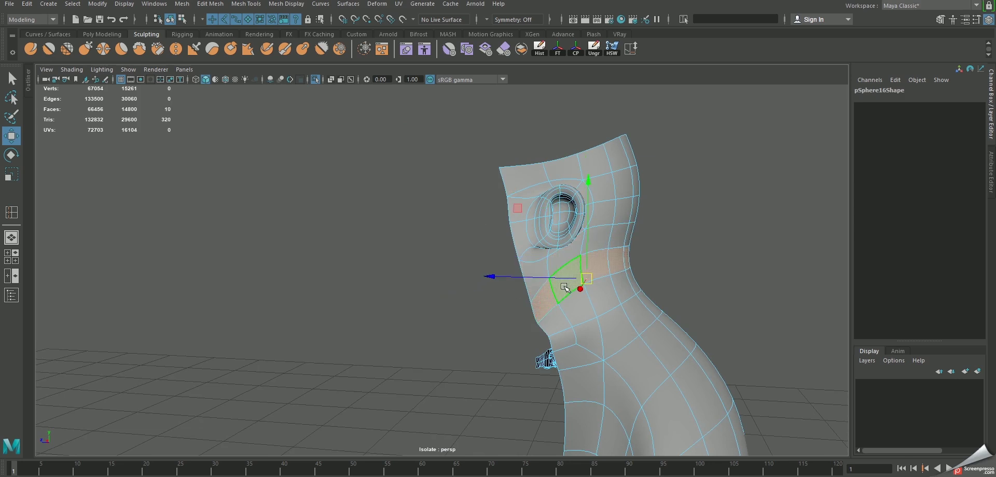
key(Delete)
alt+drag(500, 277, 571, 262)
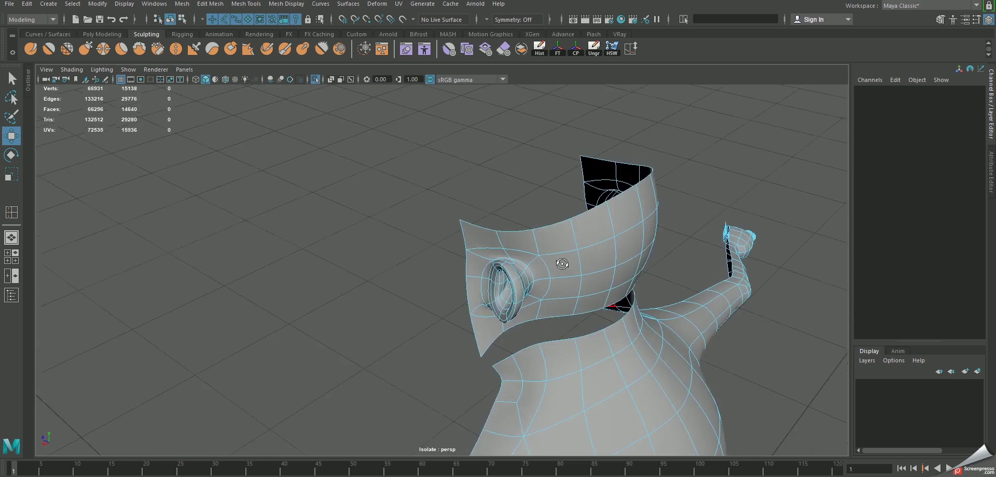
double_click(571, 262)
key(Delete)
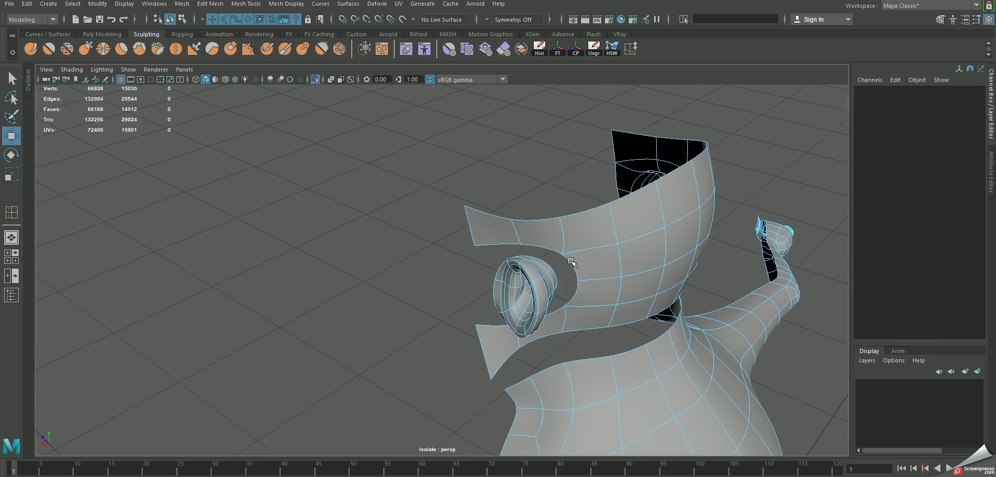
Remove the shell faces around the eye and hide the eyeball from view.
click(507, 278)
key(Delete)
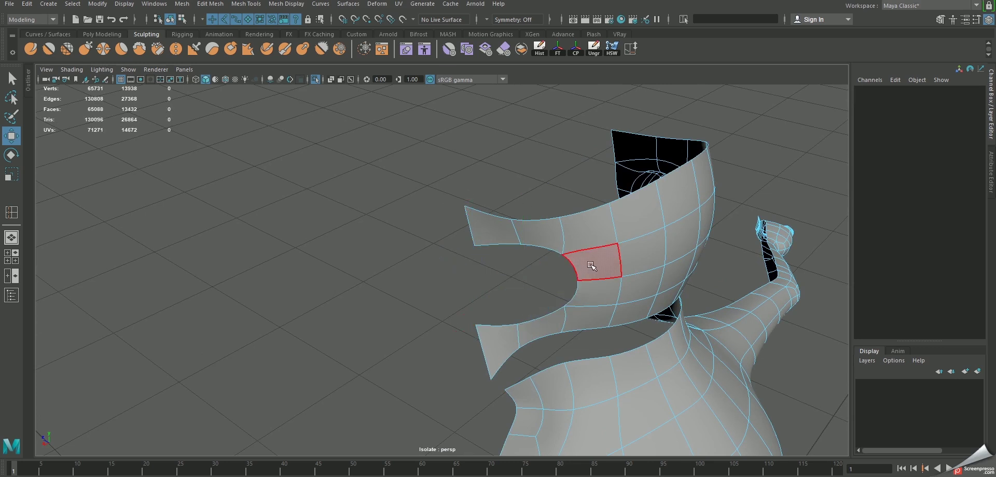
mouse_move(591, 267)
alt+mouse_down()
mouse_move(584, 255)
mouse_move(457, 254)
alt+mouse_up()
click(457, 254)
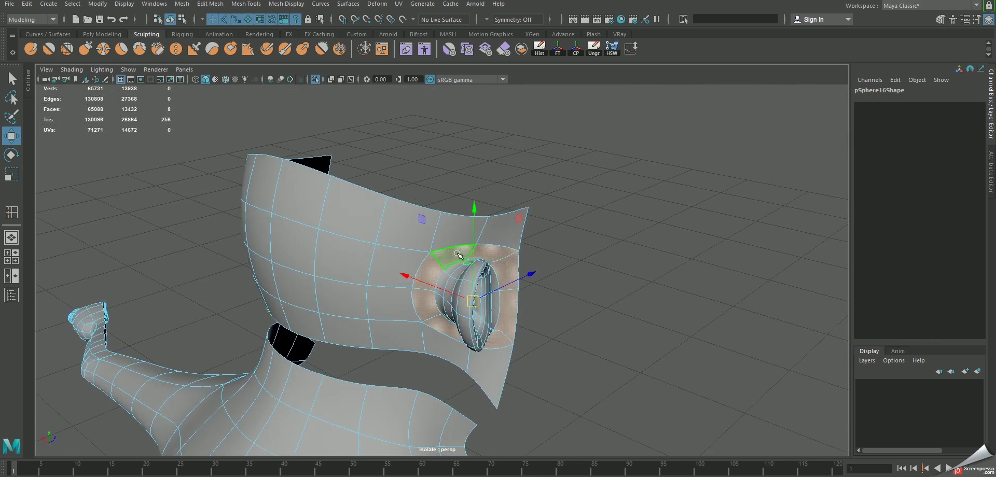
key(Delete)
click(466, 275)
key(Delete)
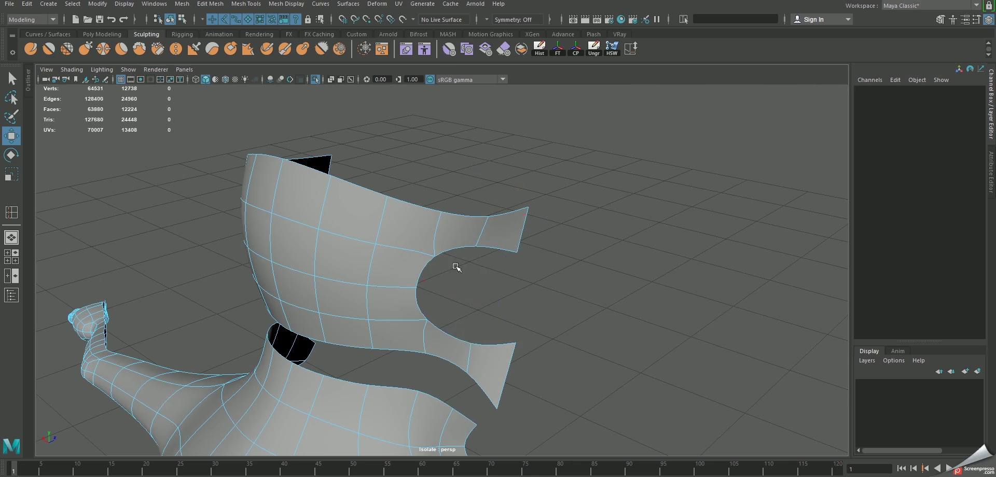
Delete the leftover corner and edge faces and remove the body mesh from view.
click(499, 349)
alt+drag(430, 307, 475, 311)
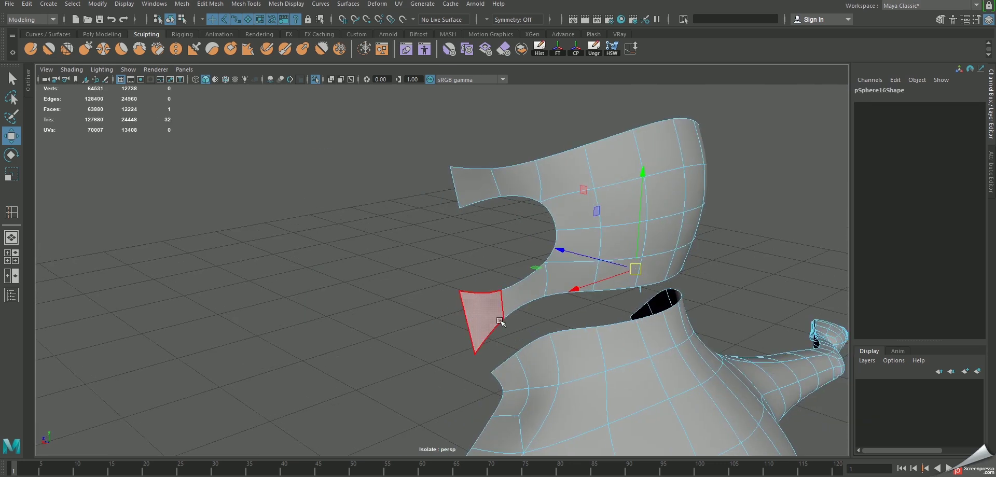
key(Delete)
click(524, 293)
alt+drag(524, 293, 507, 337)
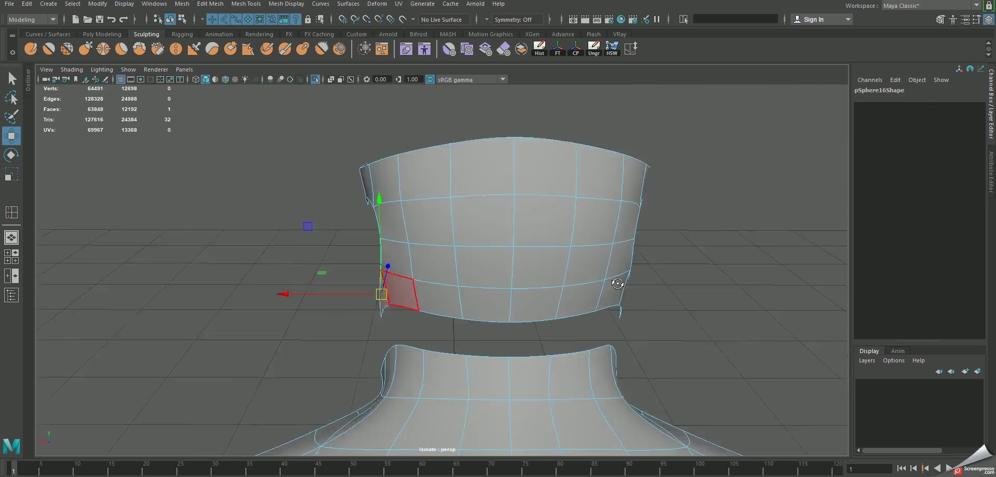
key(Delete)
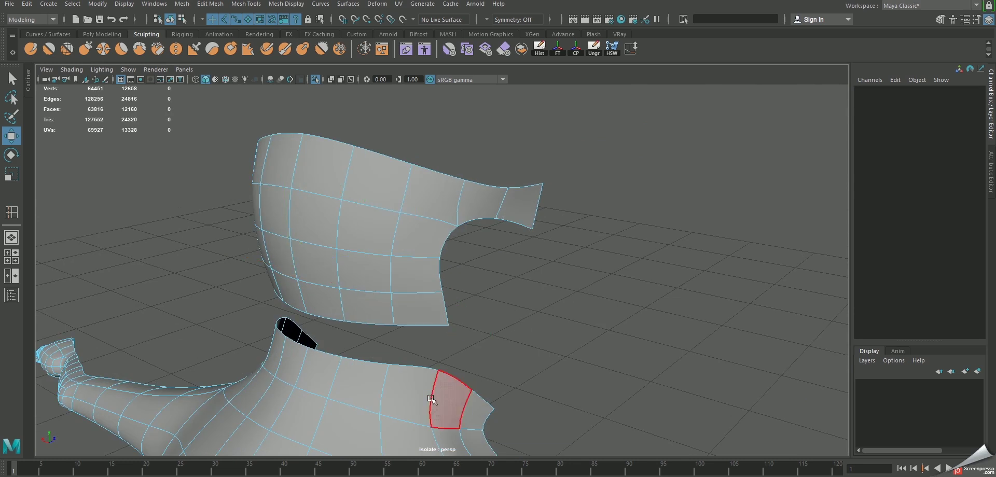
click(431, 399)
key(Delete)
Extrude the remaining shell faces outward to give the piece thickness.
right_drag(363, 165, 381, 236)
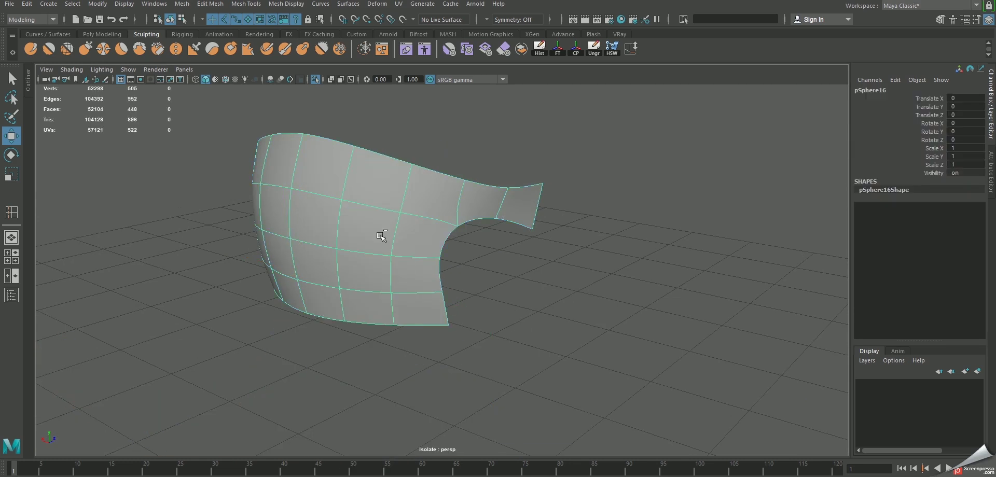
key(ctrl+1)
alt+drag(367, 222, 545, 249)
key(ctrl+e)
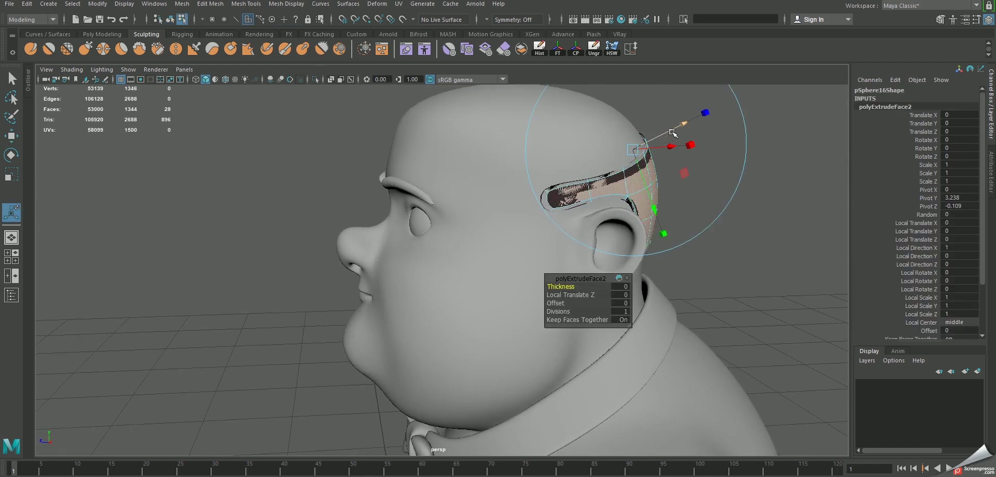
mouse_move(672, 133)
mouse_down()
mouse_move(690, 122)
mouse_move(659, 211)
mouse_up()
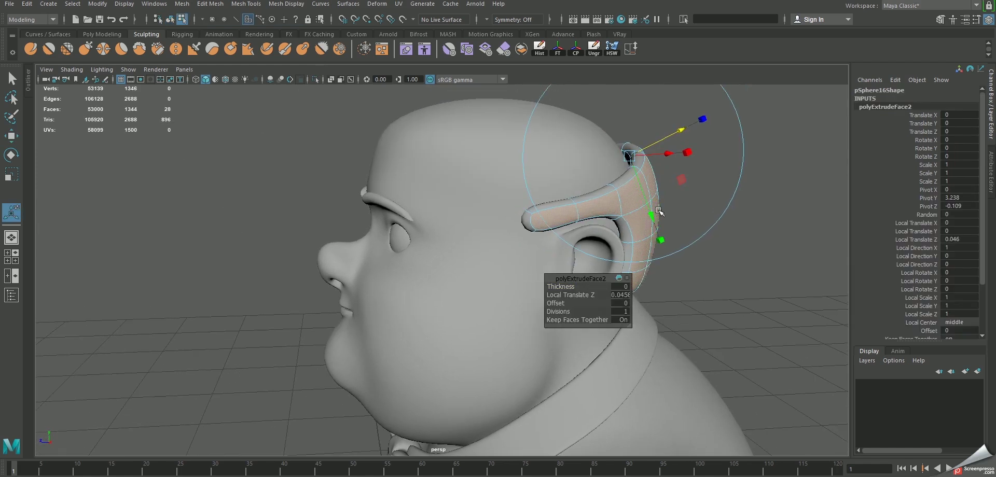
Isolate the ear piece in face mode and turn on Object X symmetry.
right_drag(638, 200, 686, 173)
click(646, 171)
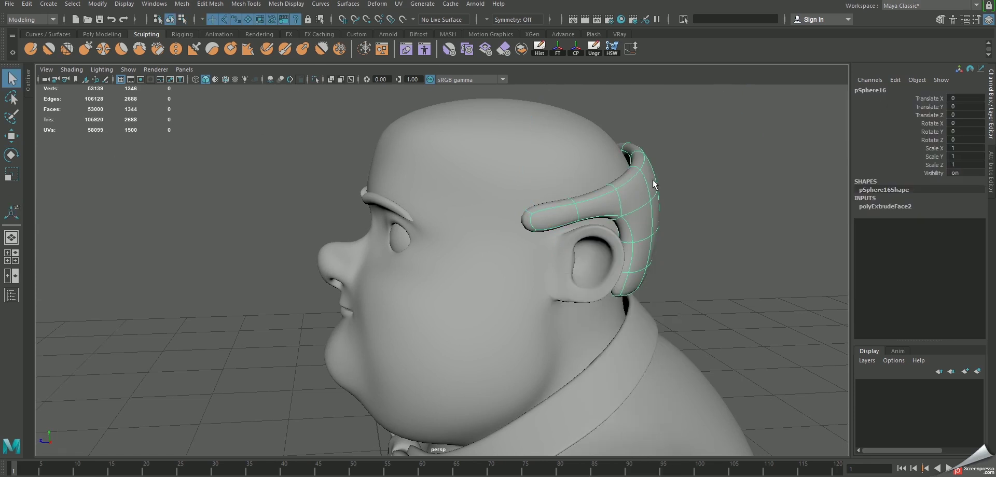
key(ctrl+1)
alt+drag(646, 166, 413, 218)
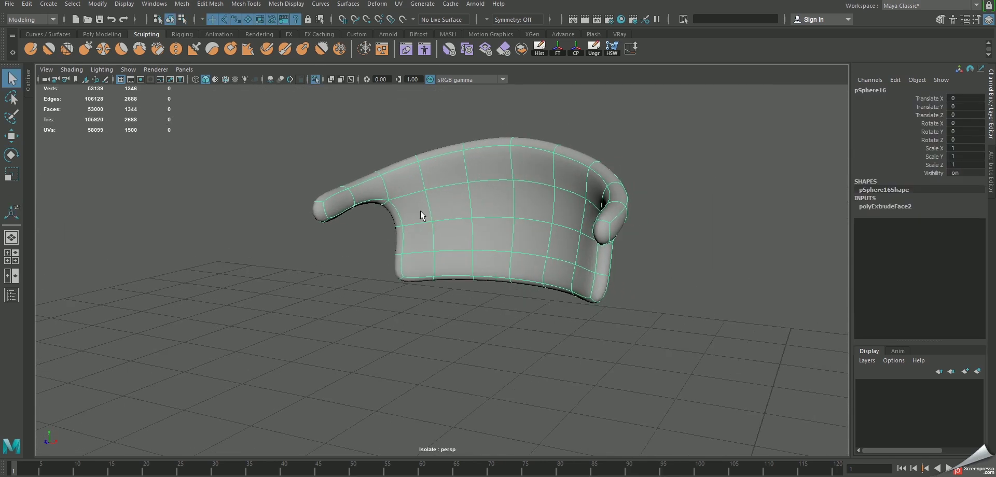
right_click(359, 190)
click(358, 202)
click(338, 198)
alt+drag(338, 198, 540, 213)
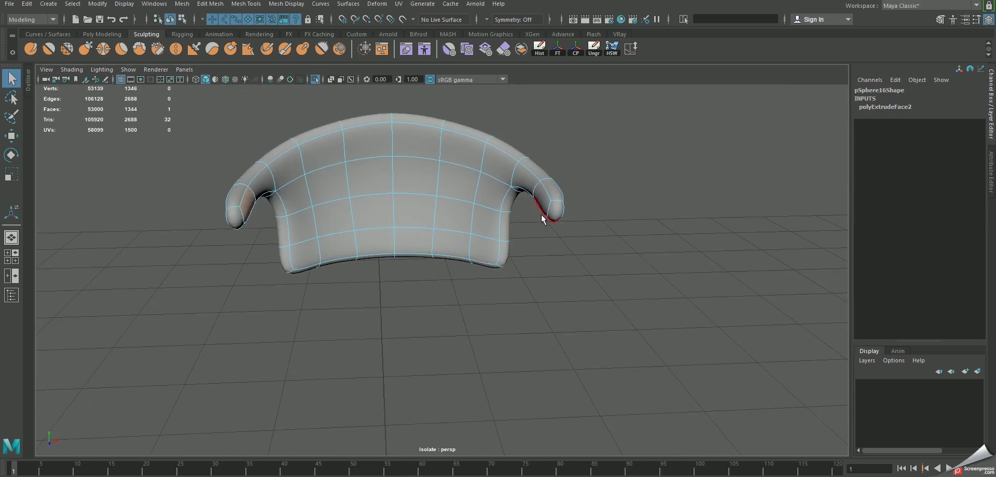
click(490, 19)
click(500, 38)
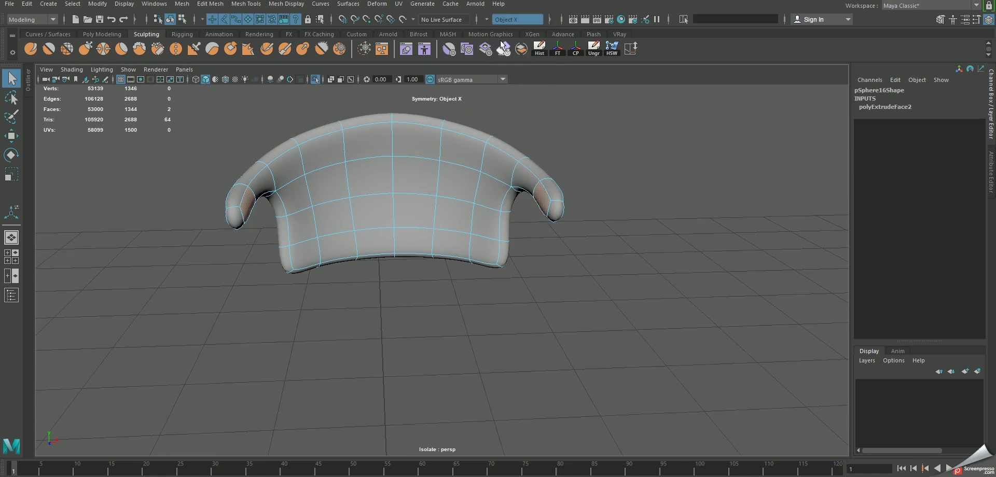
Select and delete the piece's central faces, leaving a curved arm band.
shift+click(376, 144)
key(shift+period)
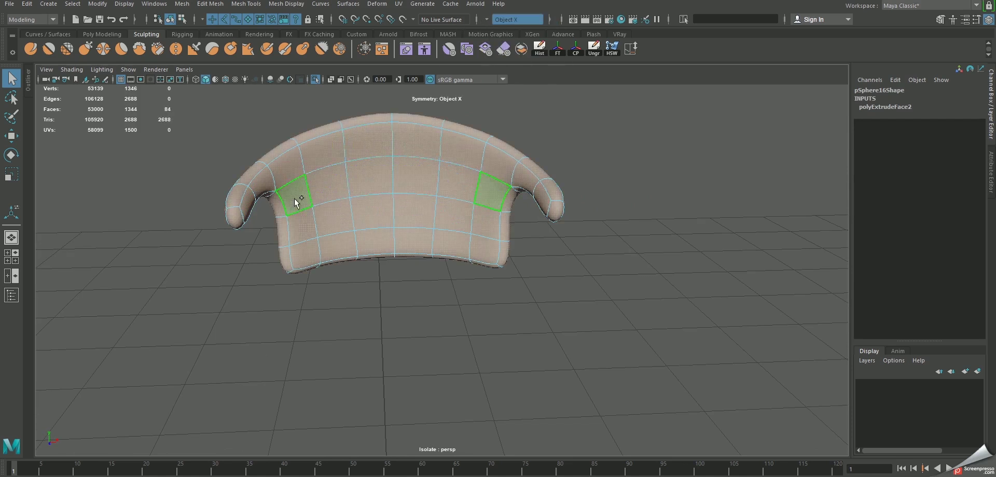
drag(300, 229, 369, 231)
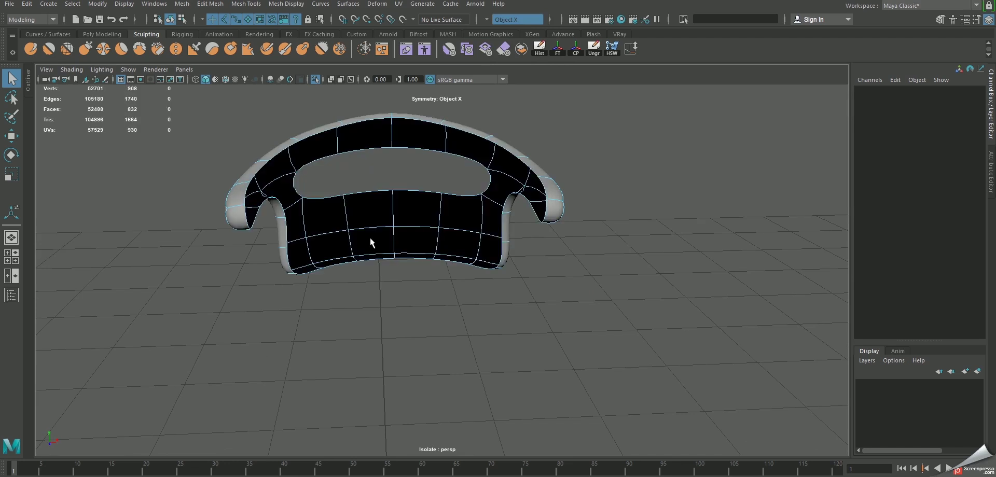
mouse_move(369, 237)
alt+mouse_down()
mouse_move(505, 179)
mouse_move(540, 328)
alt+mouse_up()
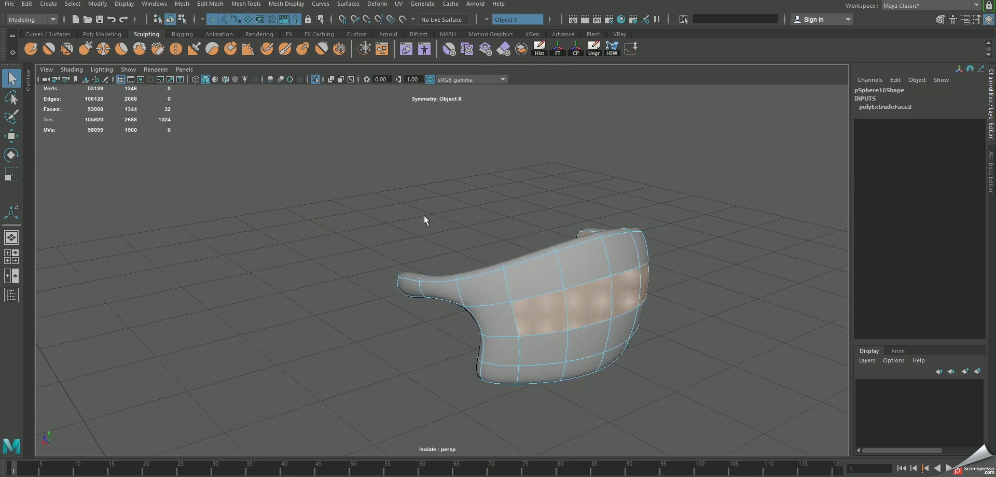
click(674, 289)
Exit Isolate Select to show the head with the arm, and save the scene.
alt+drag(609, 276, 623, 228)
right_drag(576, 218, 674, 148)
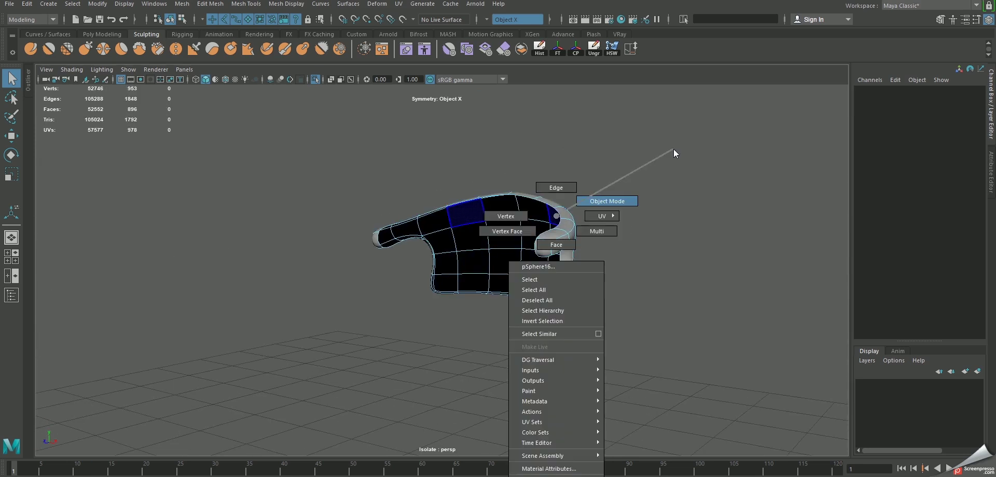
mouse_move(621, 201)
alt+mouse_down()
mouse_move(573, 234)
mouse_move(580, 219)
mouse_move(587, 229)
mouse_move(568, 256)
alt+mouse_up()
key(ctrl+1)
key(ctrl+s)
key(Return)
Scale the glasses arm to 0.966 and move it slightly down in Y.
key(r)
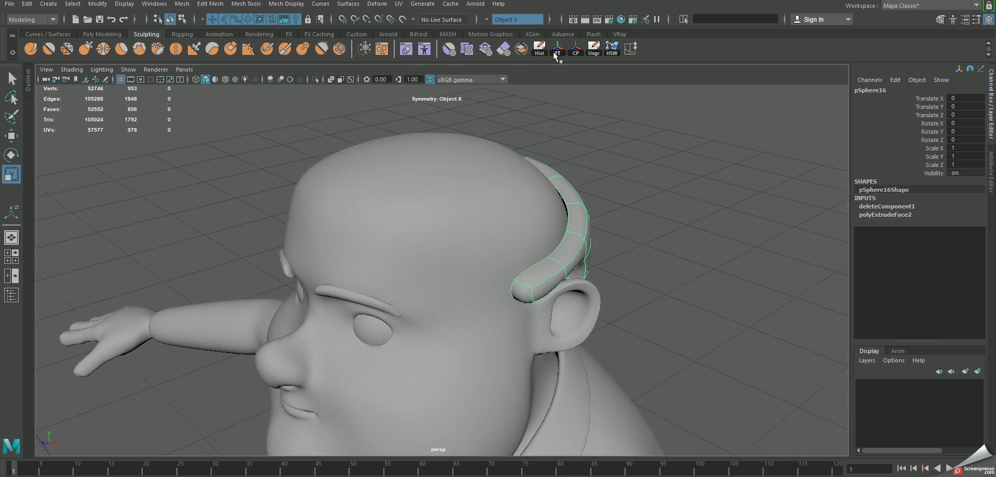
mouse_move(553, 83)
alt+mouse_down()
mouse_move(442, 233)
mouse_move(531, 219)
mouse_move(504, 204)
alt+mouse_up()
key(w)
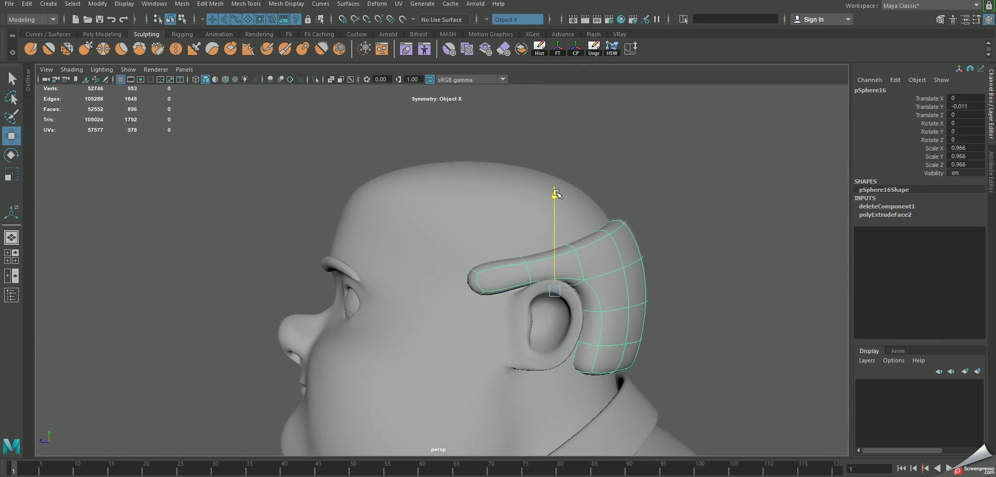
drag(556, 187, 511, 229)
Move the arm's tip vertices forward along X to stretch it toward the temple.
right_drag(511, 228, 456, 238)
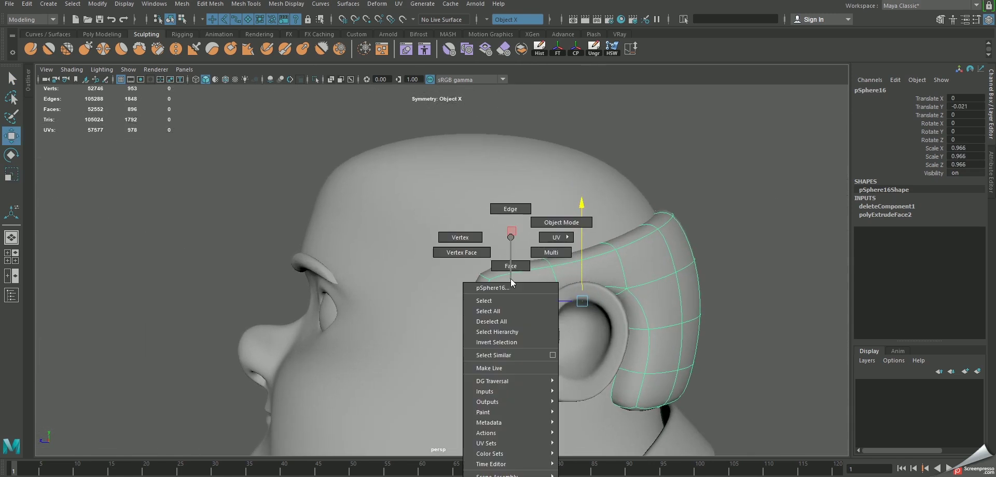
scroll(447, 255, up, 2)
drag(497, 317, 497, 317)
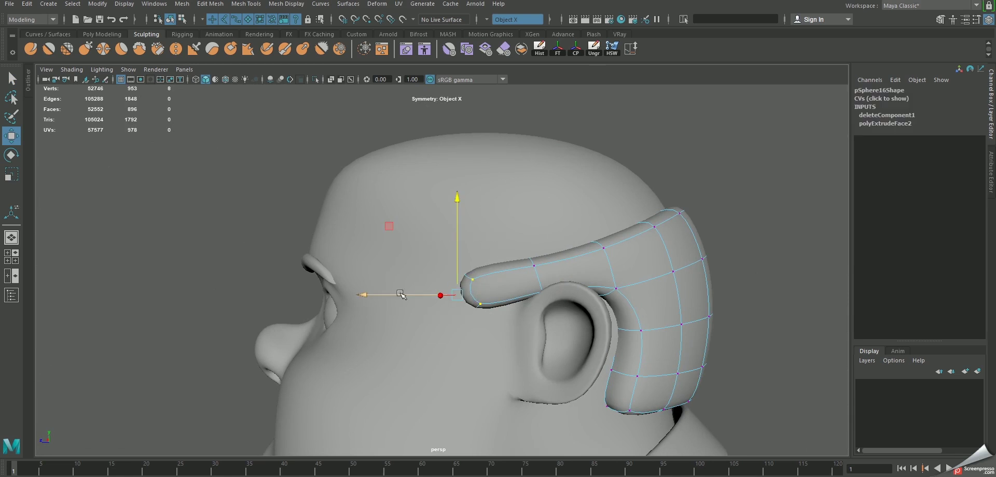
drag(441, 295, 390, 295)
alt+right_drag(507, 280, 559, 279)
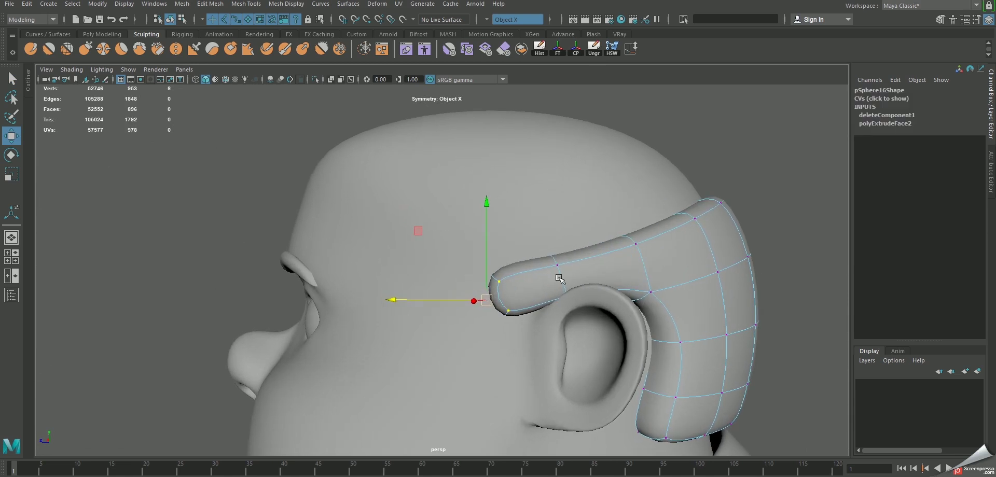
shift+drag(567, 307, 574, 310)
drag(509, 294, 451, 295)
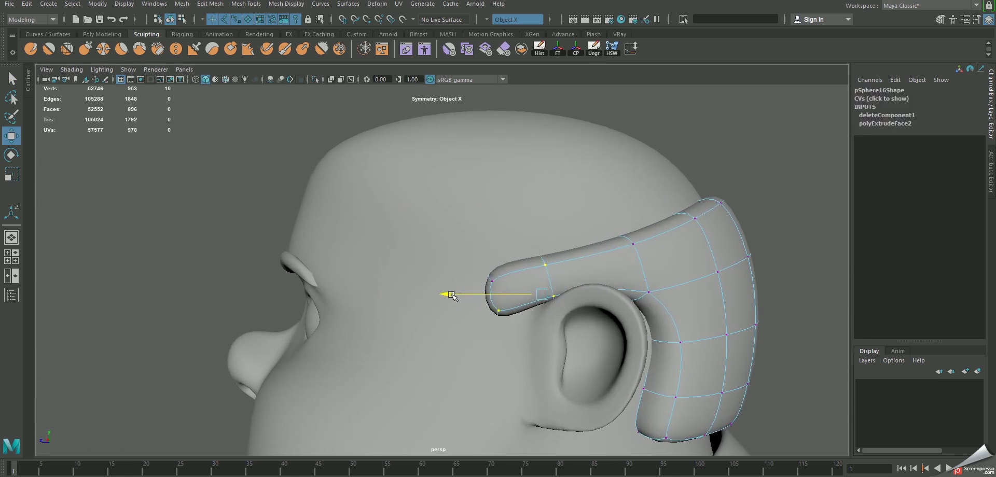
Insert a lengthwise edge loop along the arm via an edge ring split.
right_drag(577, 267, 580, 187)
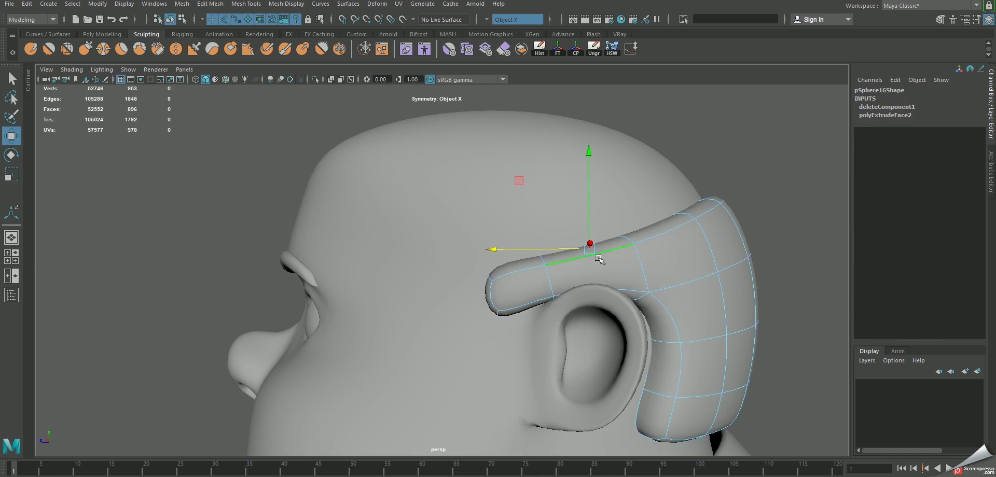
shift+right_drag(656, 238, 604, 264)
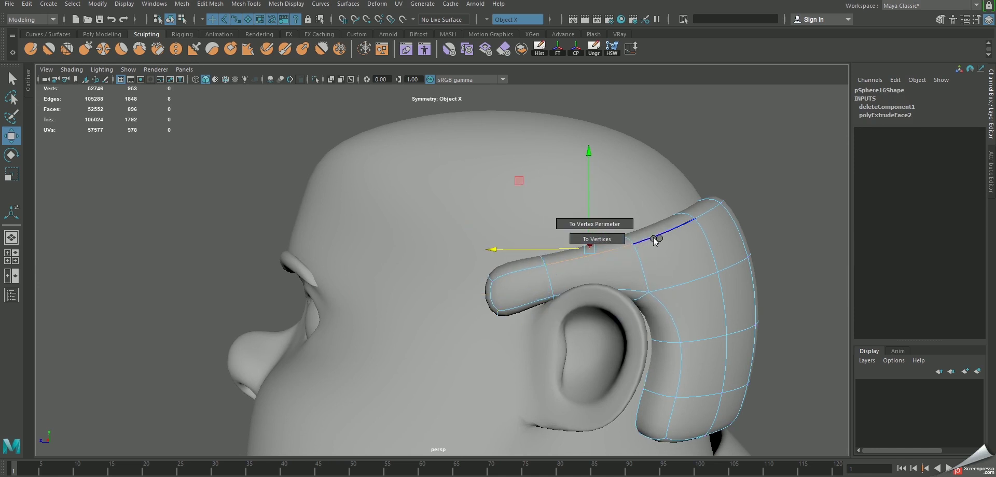
shift+right_drag(655, 240, 624, 269)
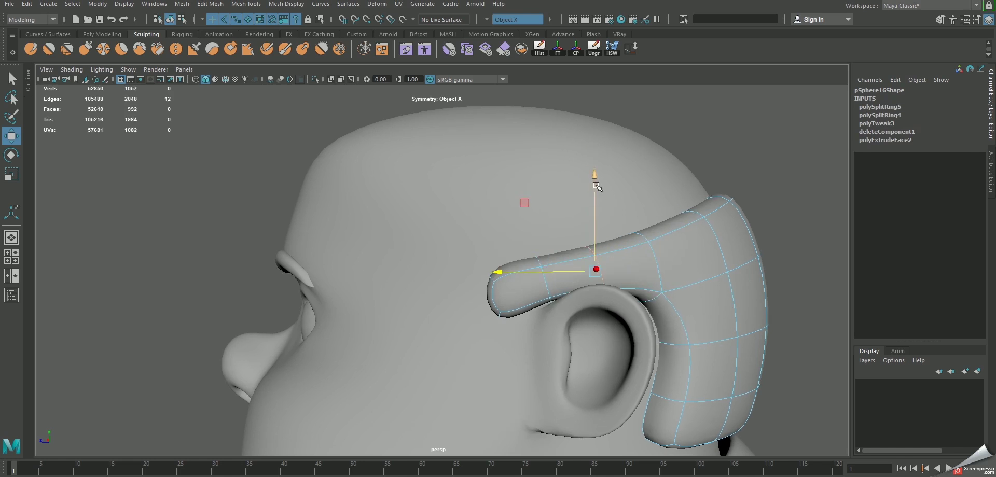
Raise the new edge loop, extrude the arm's front faces and extend the arm tip downward.
mouse_move(596, 185)
mouse_down()
mouse_move(594, 171)
mouse_move(548, 186)
mouse_up()
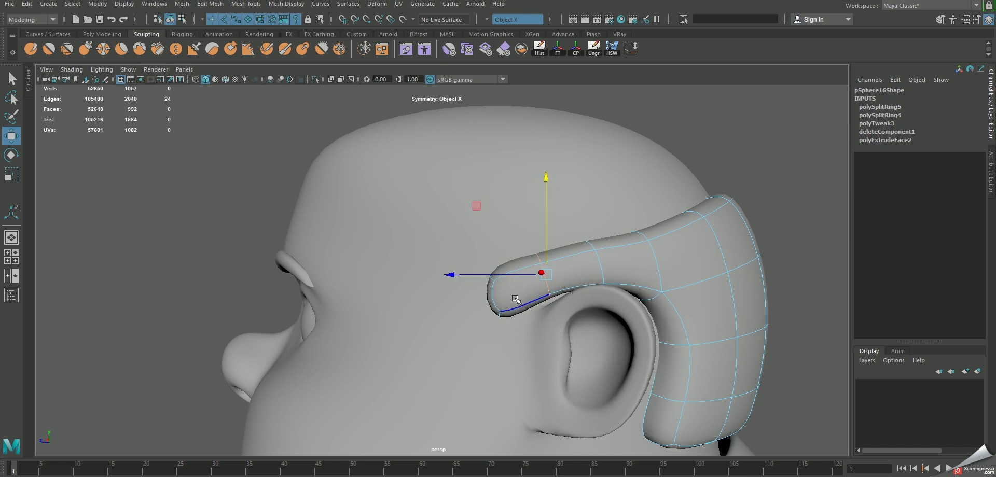
alt+middle_drag(515, 299, 503, 267)
shift+right_drag(503, 267, 511, 284)
drag(510, 205, 510, 204)
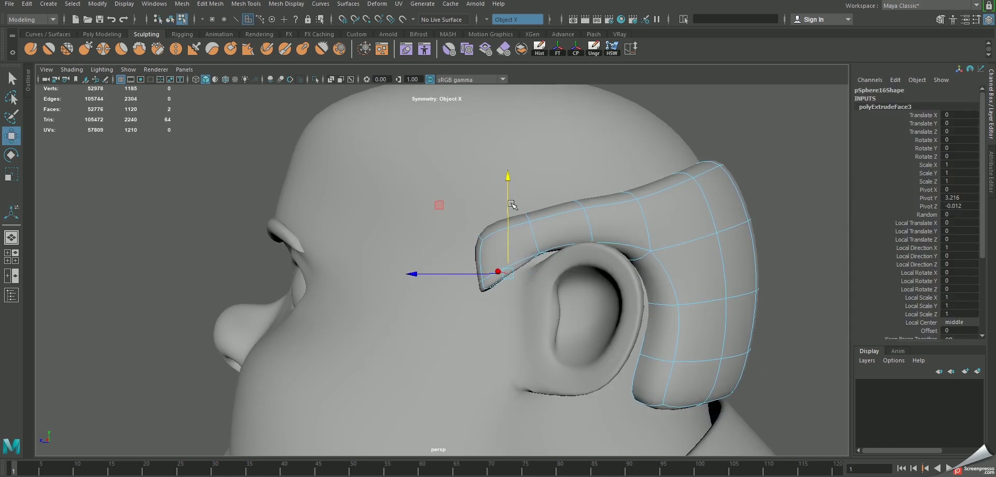
mouse_move(666, 173)
alt+mouse_down()
mouse_move(518, 252)
mouse_move(478, 220)
alt+mouse_up()
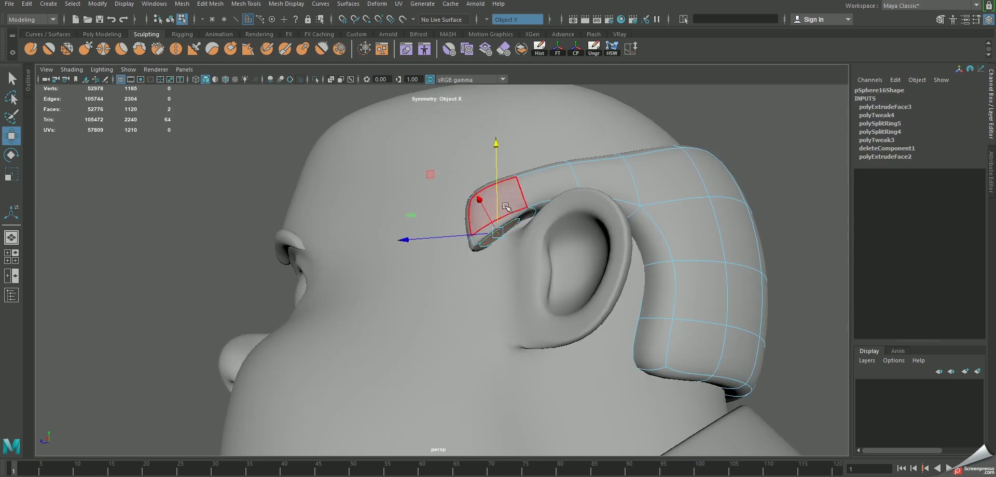
drag(497, 158, 515, 264)
Flatten and narrow the arm-tip faces, then slide the lower arm faces toward the ear.
key(r)
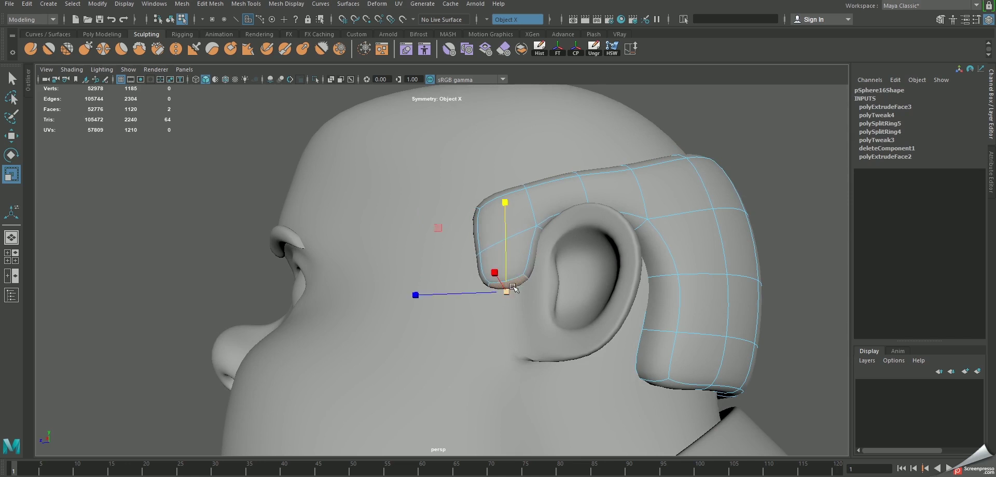
drag(425, 297, 519, 269)
key(w)
click(597, 138)
shift+click(564, 258)
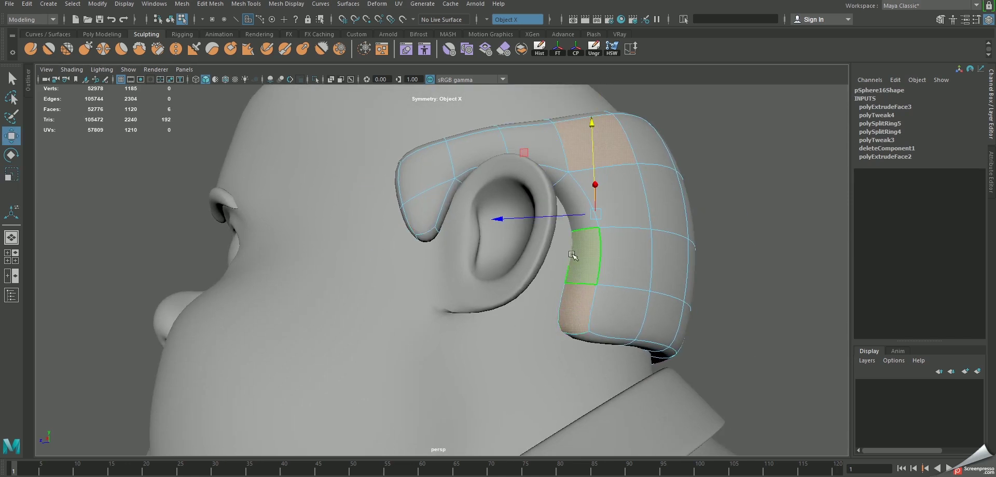
drag(552, 223, 589, 332)
mouse_move(493, 289)
mouse_down()
mouse_move(472, 294)
mouse_move(500, 294)
mouse_up()
Select the band's lower face loop, drop the upper faces and slide the bottom faces left along X.
shift+click(501, 294)
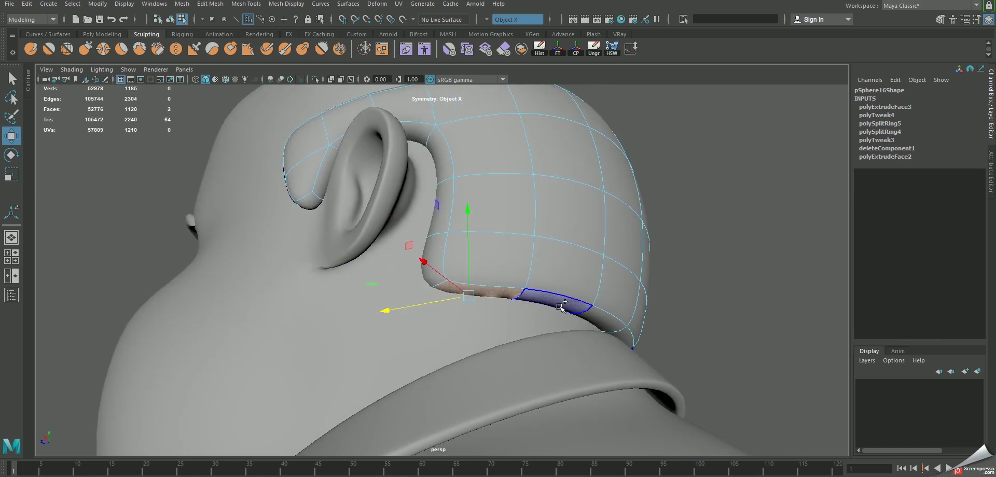
shift+click(581, 326)
alt+drag(550, 322, 583, 332)
mouse_move(497, 334)
alt+mouse_down()
mouse_move(505, 312)
mouse_move(416, 338)
mouse_move(352, 336)
mouse_move(441, 331)
alt+mouse_up()
shift+double_click(507, 314)
key(w)
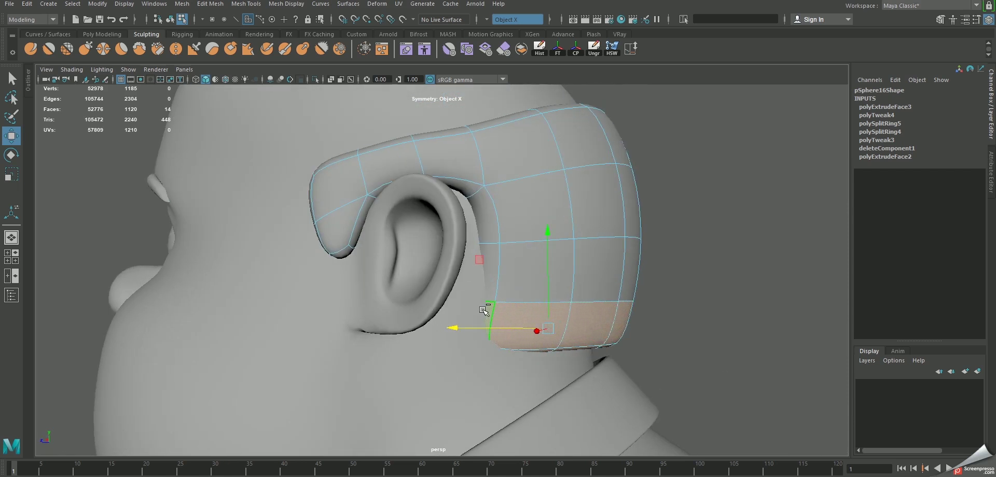
ctrl+click(512, 308)
mouse_move(501, 331)
mouse_down()
mouse_move(489, 332)
mouse_move(517, 327)
mouse_up()
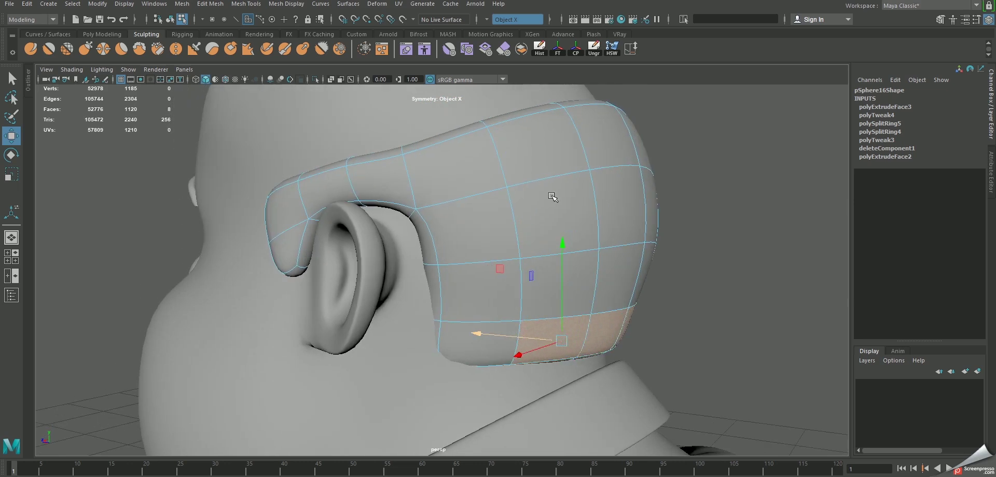
alt+drag(551, 196, 601, 211)
In Face mode on pSphere16, move two ear-piece faces sideways along X.
right_drag(600, 211, 644, 221)
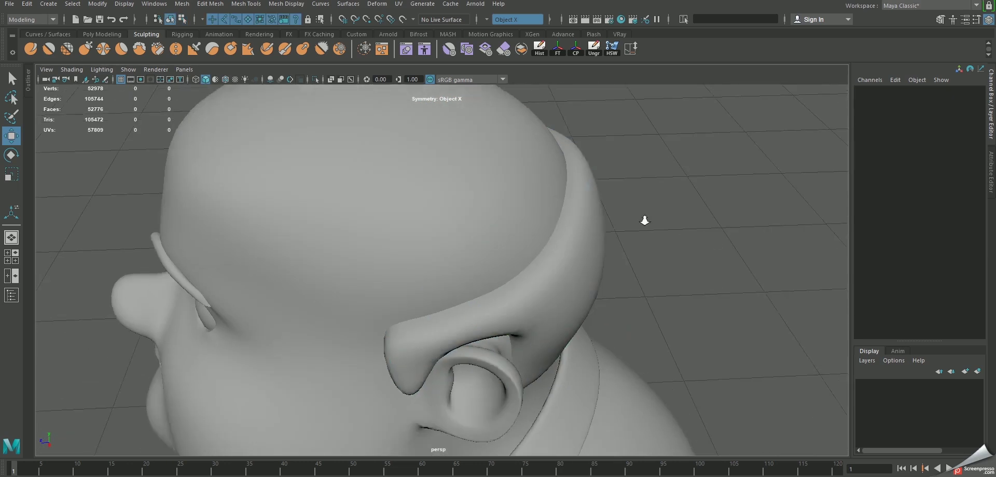
alt+drag(645, 220, 592, 165)
mouse_move(593, 249)
alt+mouse_down()
mouse_move(524, 215)
mouse_move(544, 215)
mouse_move(555, 263)
alt+mouse_up()
scroll(544, 215, up, 3)
click(540, 224)
right_drag(555, 262, 554, 280)
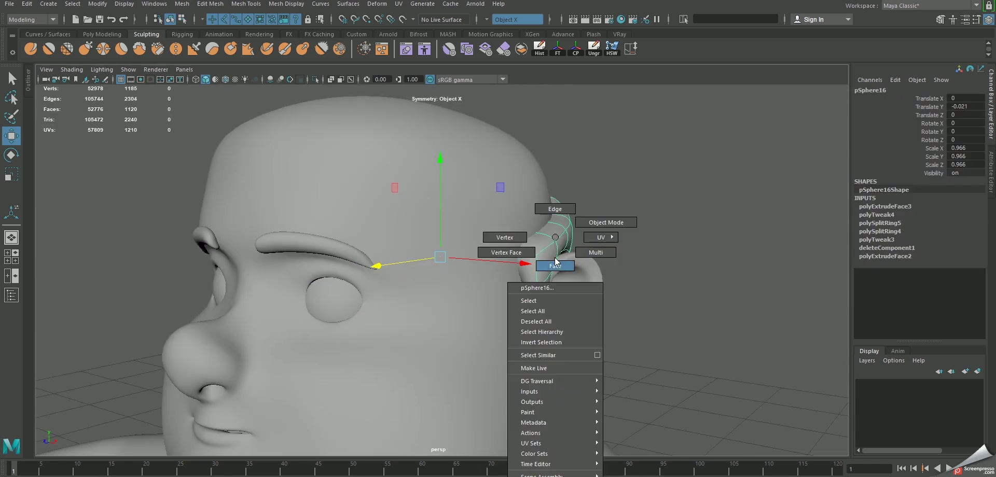
click(547, 283)
drag(640, 286, 571, 249)
click(529, 223)
right_drag(529, 223, 612, 205)
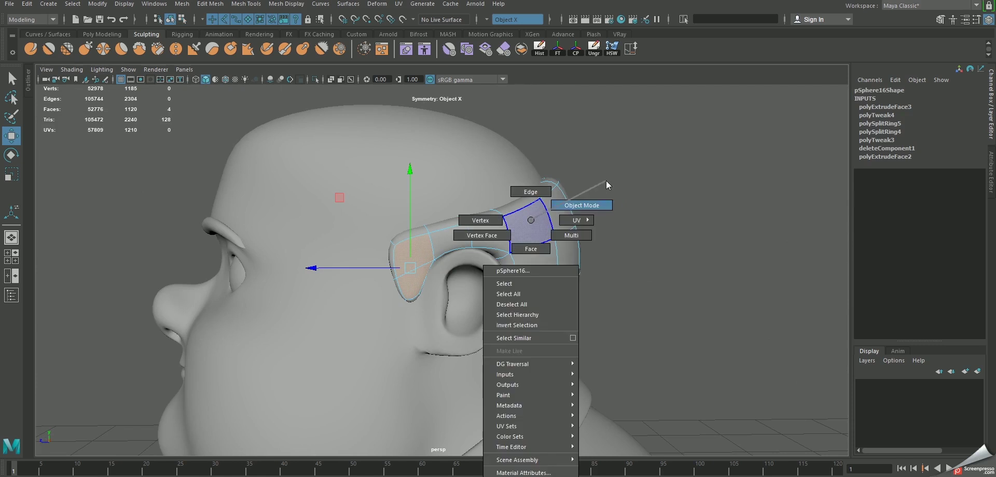
Save the scene, dismiss the Student Version notice and review the whole character.
alt+drag(612, 205, 630, 264)
click(630, 264)
scroll(629, 264, down, 2)
mouse_move(483, 214)
alt+mouse_down()
mouse_move(516, 250)
mouse_move(633, 255)
alt+mouse_up()
key(ctrl+s)
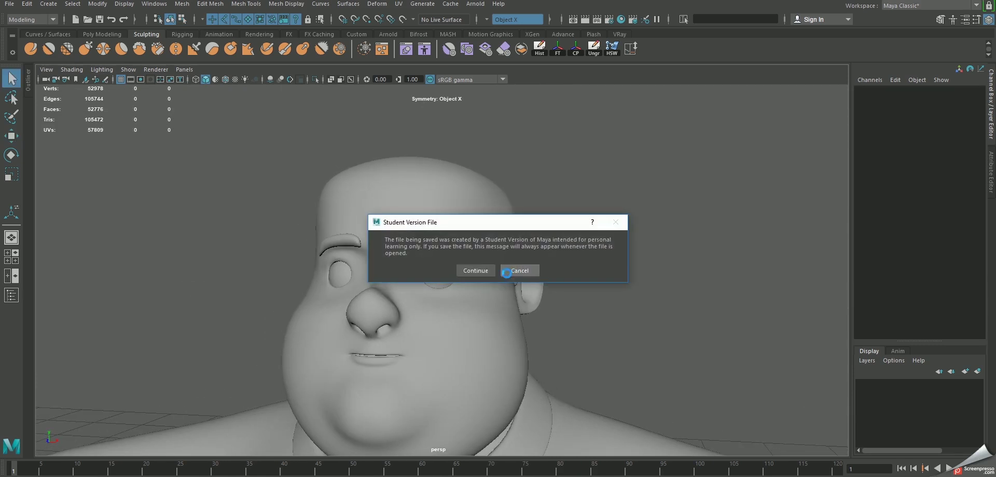
key(Return)
scroll(531, 278, down, 3)
scroll(507, 224, down, 3)
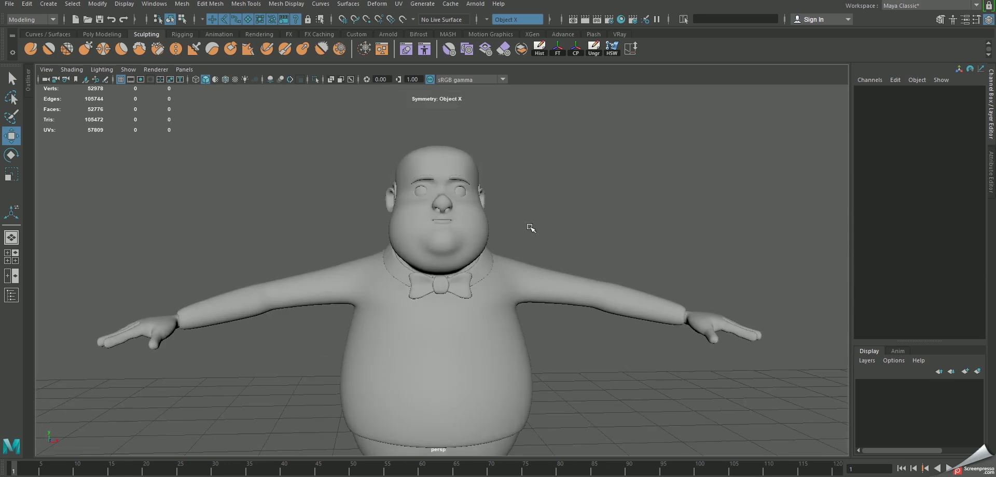
alt+middle_drag(530, 229, 578, 274)
alt+drag(579, 274, 500, 264)
mouse_move(501, 251)
alt+mouse_down()
mouse_move(523, 309)
mouse_move(485, 263)
mouse_move(500, 244)
mouse_move(523, 313)
mouse_move(509, 367)
mouse_move(483, 267)
alt+mouse_up()
scroll(483, 267, up, 3)
mouse_move(483, 267)
alt+middle_down()
mouse_move(468, 169)
mouse_move(552, 217)
alt+middle_up()
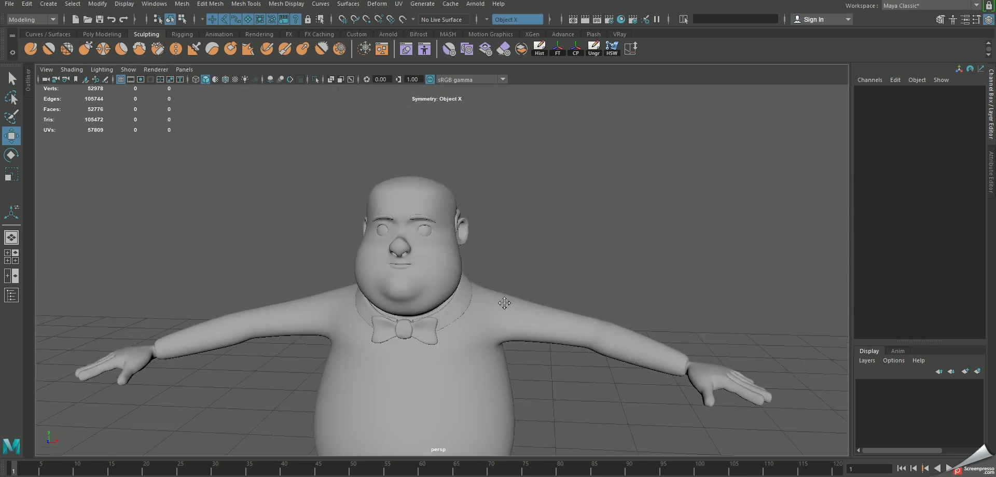
scroll(551, 217, up, 4)
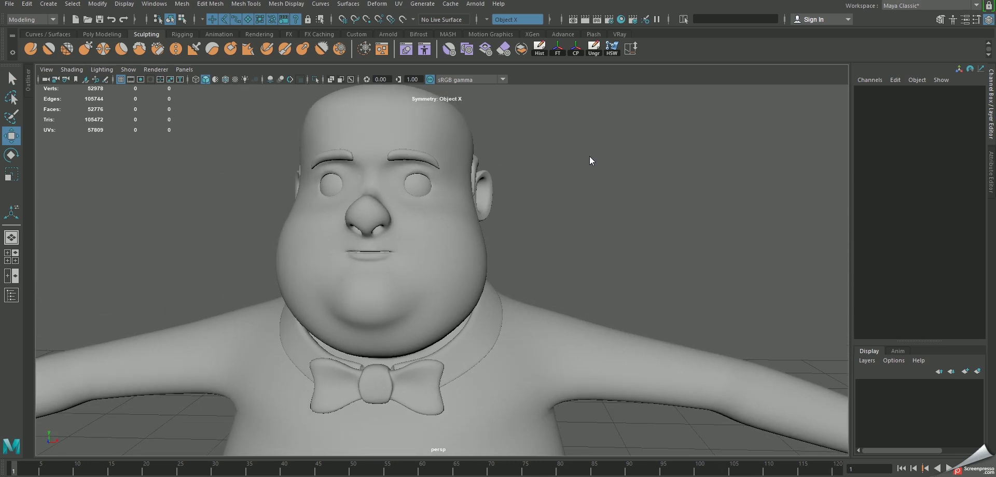
Create a polygon cube and move it up to head height in front of the face.
shift+right_drag(589, 157, 588, 185)
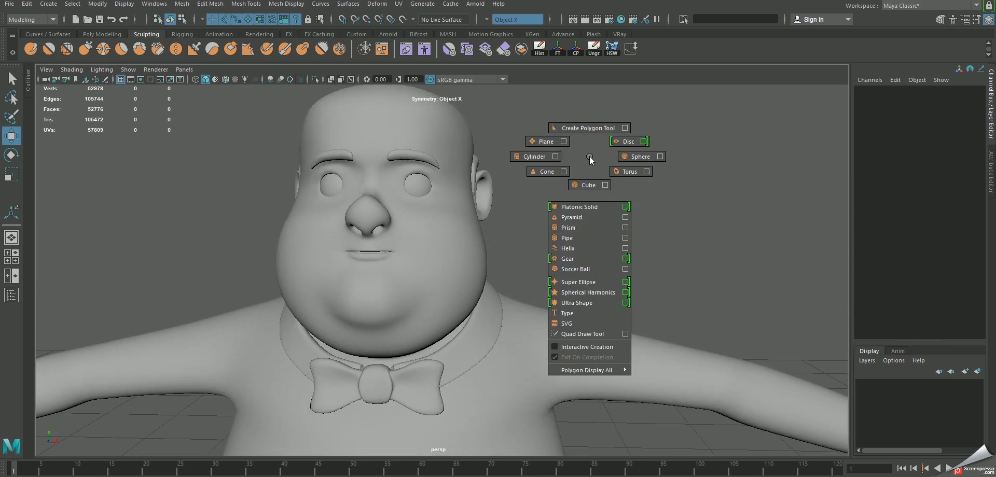
scroll(667, 295, down, 4)
alt+middle_drag(667, 295, 477, 120)
scroll(411, 300, down, 3)
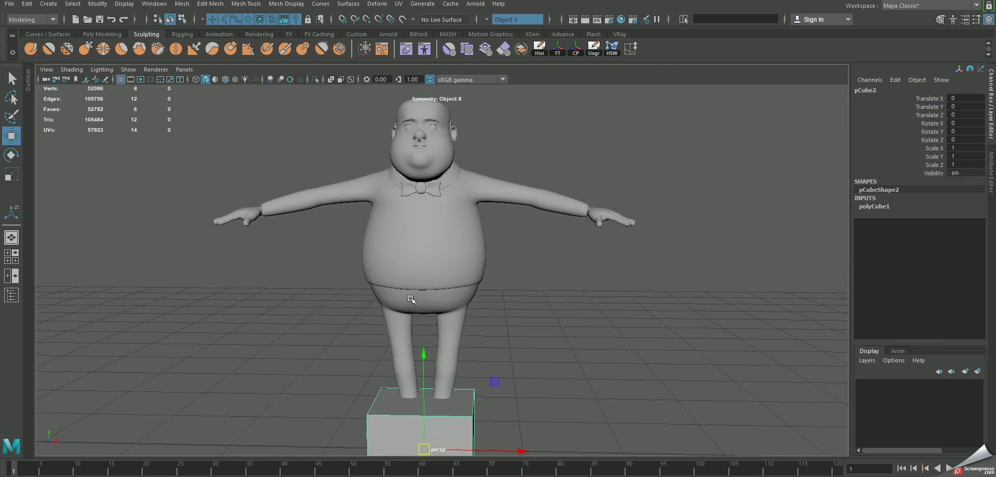
drag(427, 362, 426, 88)
key(f)
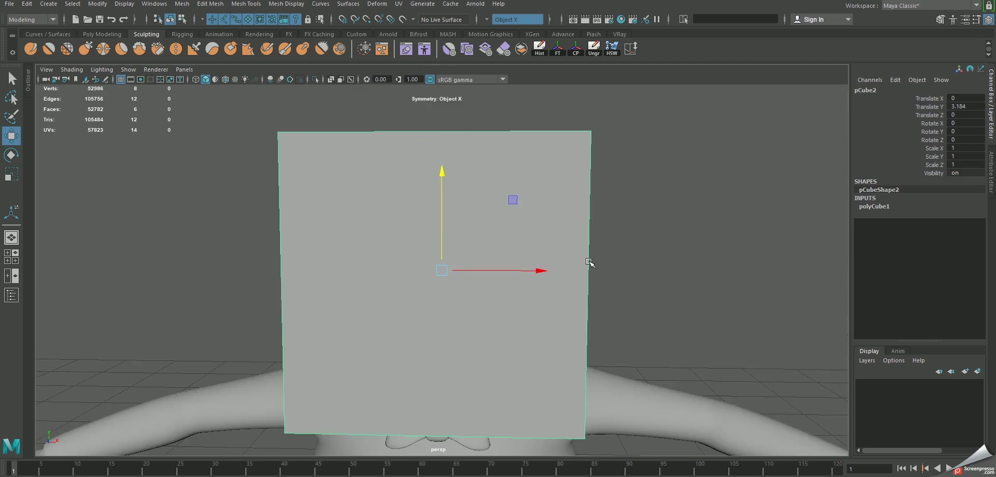
alt+drag(467, 233, 368, 206)
drag(363, 278, 287, 260)
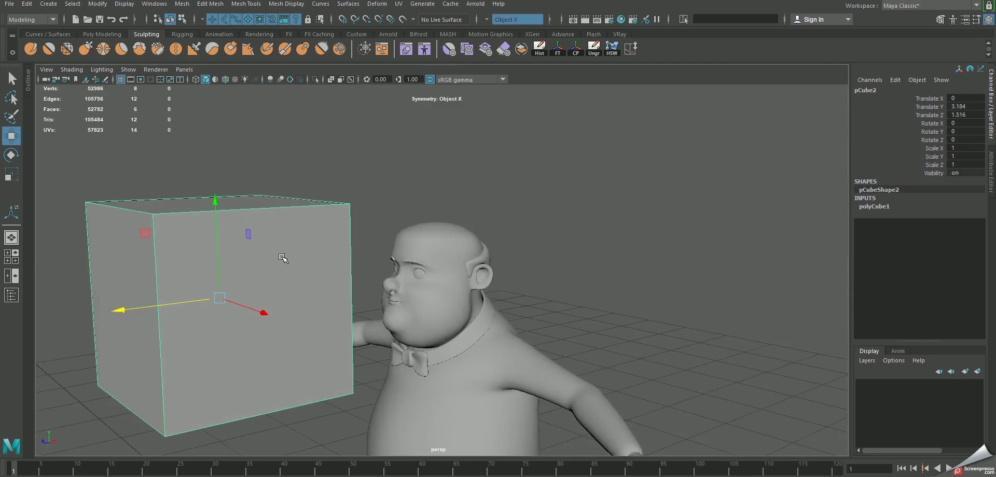
key(f)
alt+drag(412, 262, 385, 267)
Scale the cube into a thin slab and shrink it to sit over one eye.
key(r)
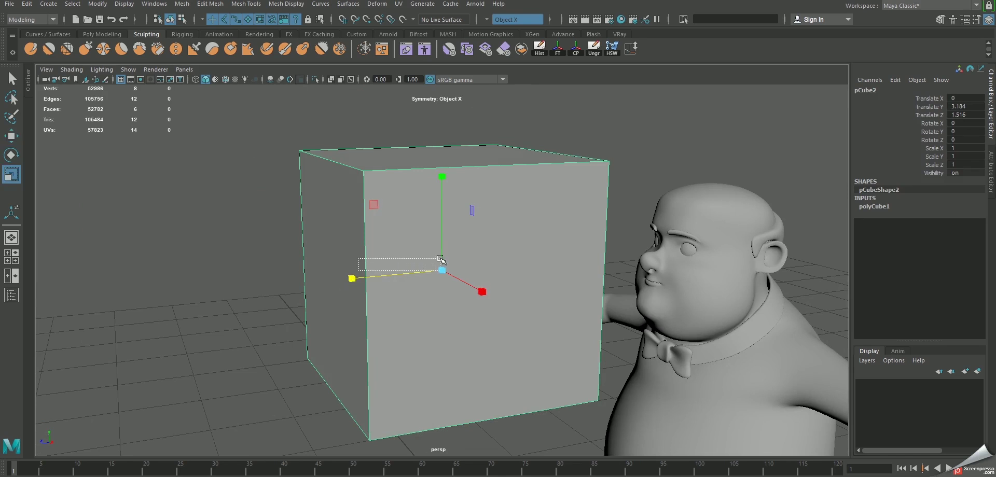
middle_drag(439, 258, 431, 262)
mouse_move(446, 262)
alt+mouse_down()
mouse_move(454, 261)
mouse_move(445, 272)
mouse_move(356, 255)
alt+mouse_up()
key(w)
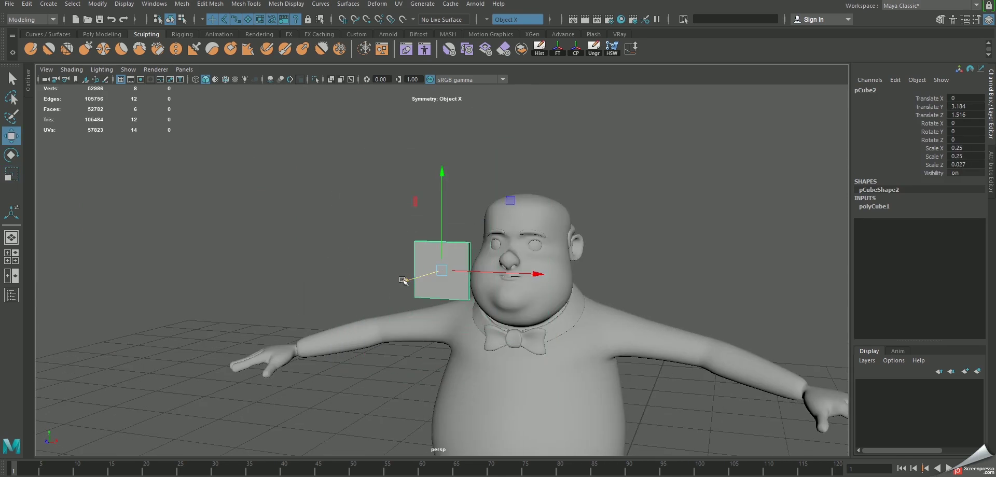
drag(403, 281, 426, 274)
key(f)
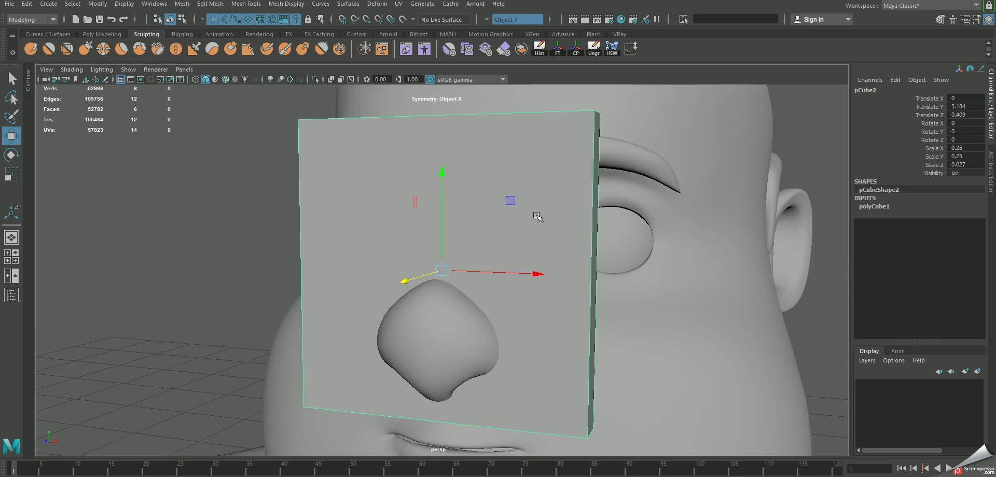
alt+drag(537, 217, 576, 245)
drag(537, 269, 596, 267)
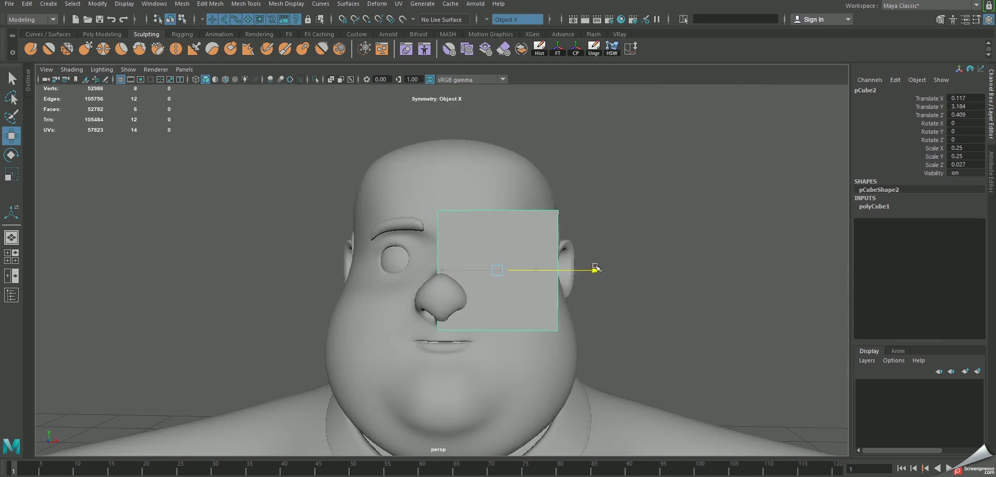
key(r)
drag(499, 268, 462, 262)
Pull the slab's bottom corner vertices inward to form a trapezoid.
key(w)
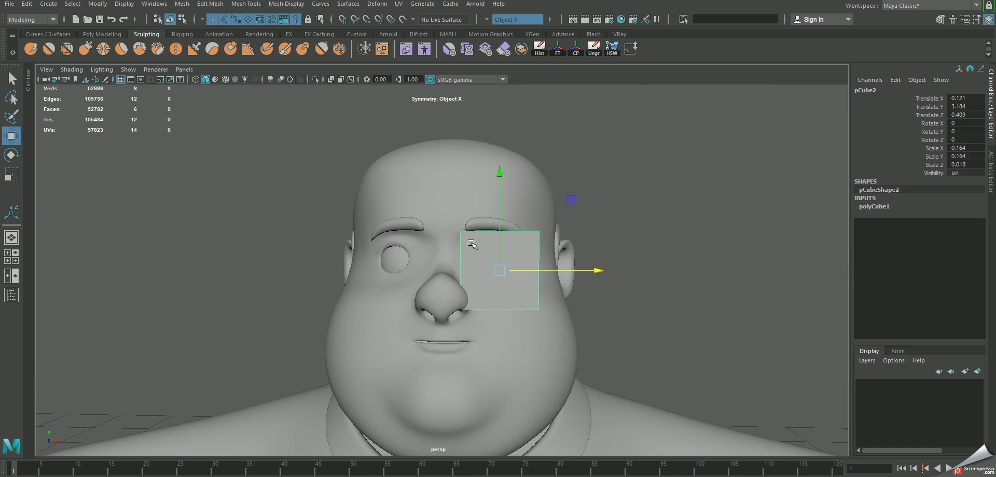
scroll(490, 244, up, 2)
key(F9)
drag(454, 306, 493, 326)
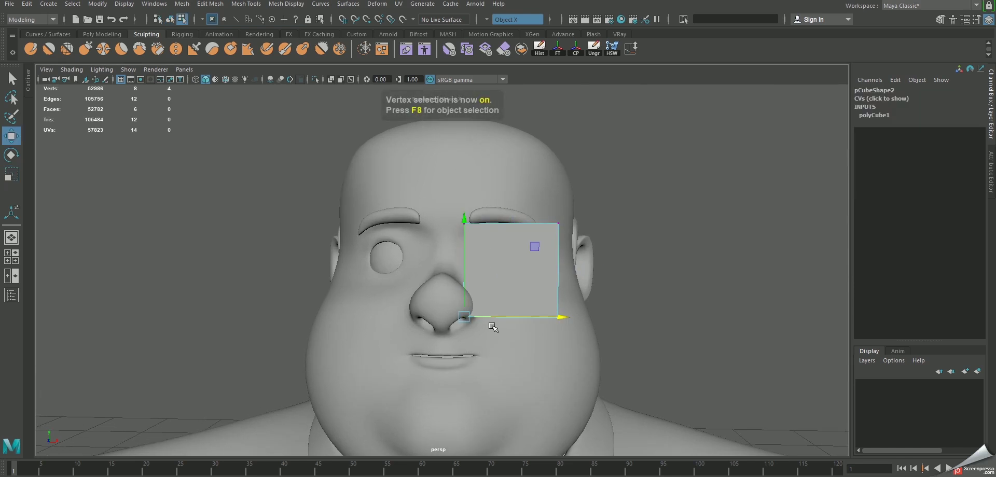
drag(551, 317, 566, 318)
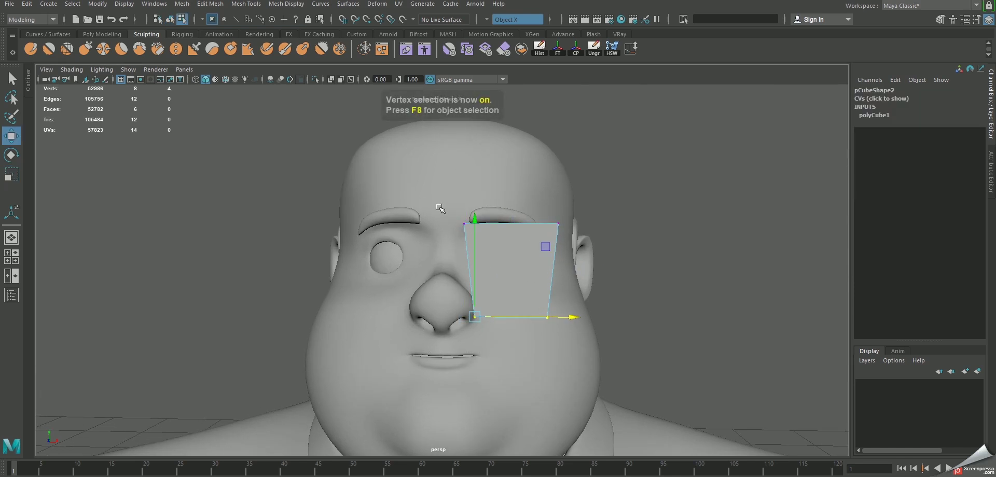
Lower the slab's top vertices to eyebrow level and return to Object Mode.
drag(440, 208, 625, 265)
drag(475, 128, 478, 153)
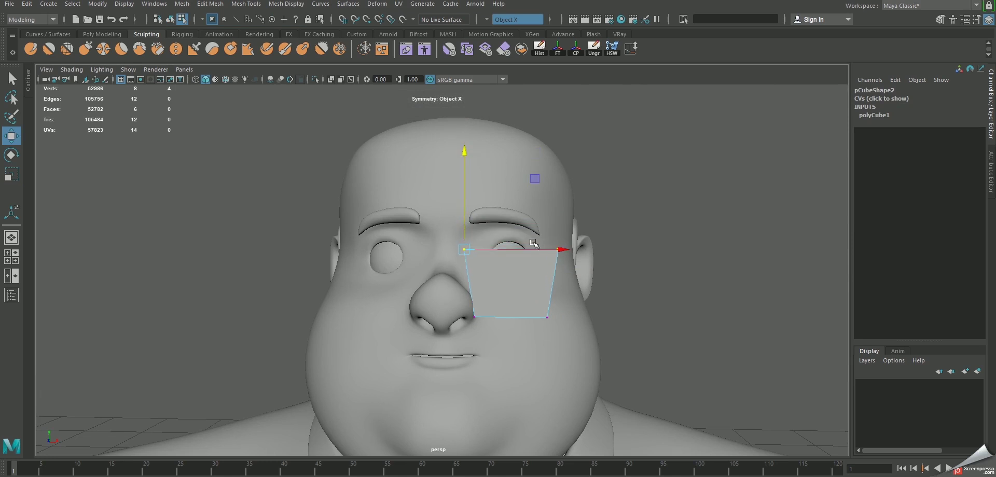
right_drag(534, 243, 594, 212)
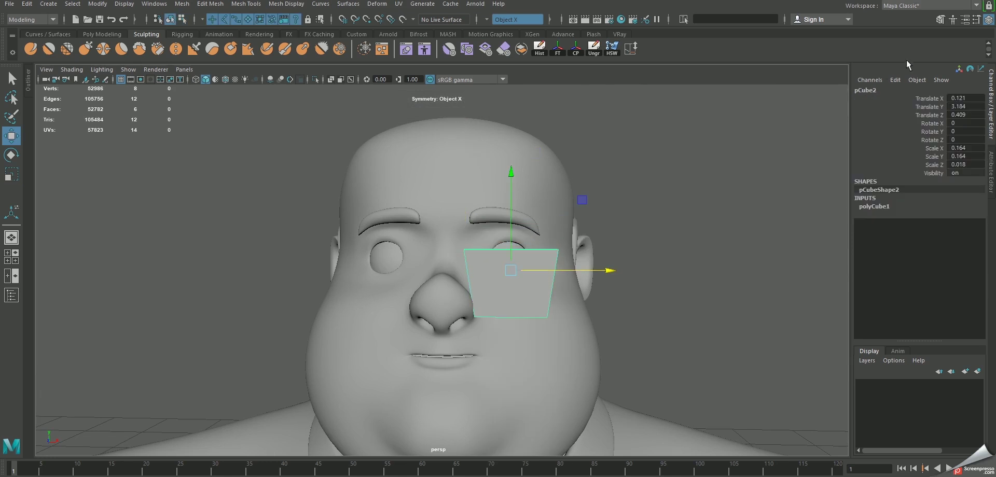
Set Symmetry to Off, save the scene and dismiss the Student Version notice.
click(488, 20)
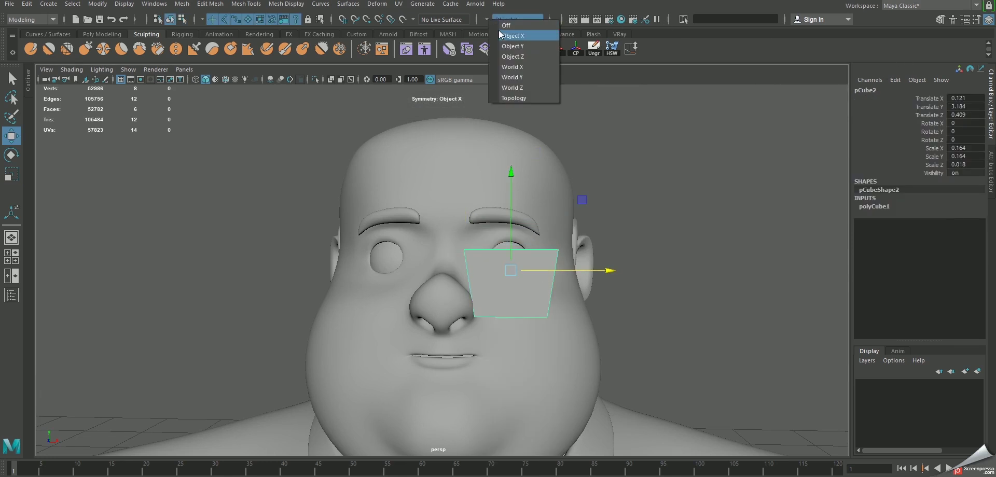
click(505, 32)
scroll(502, 102, up, 2)
key(ctrl+s)
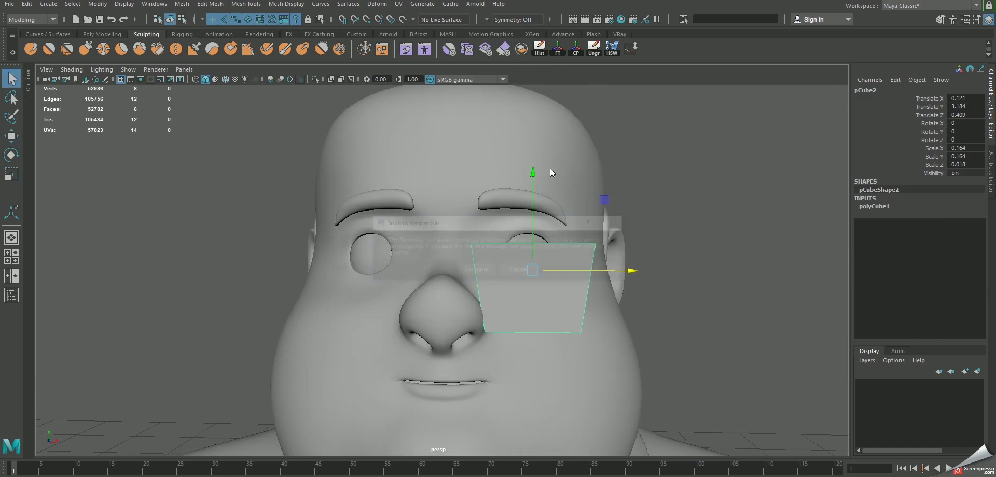
click(474, 272)
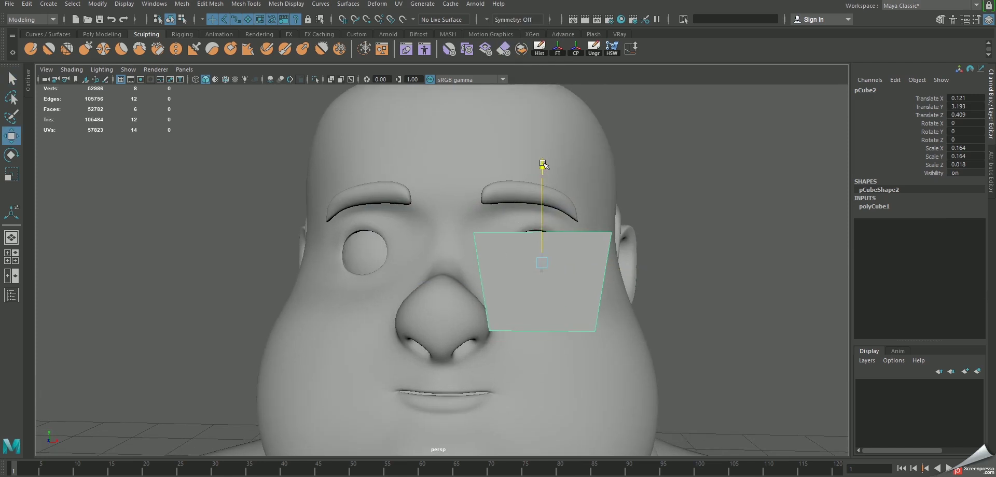
Delete the slab's front face to open the lens and extrude the remaining faces.
drag(533, 223, 533, 200)
alt+drag(571, 243, 529, 249)
right_click(492, 229)
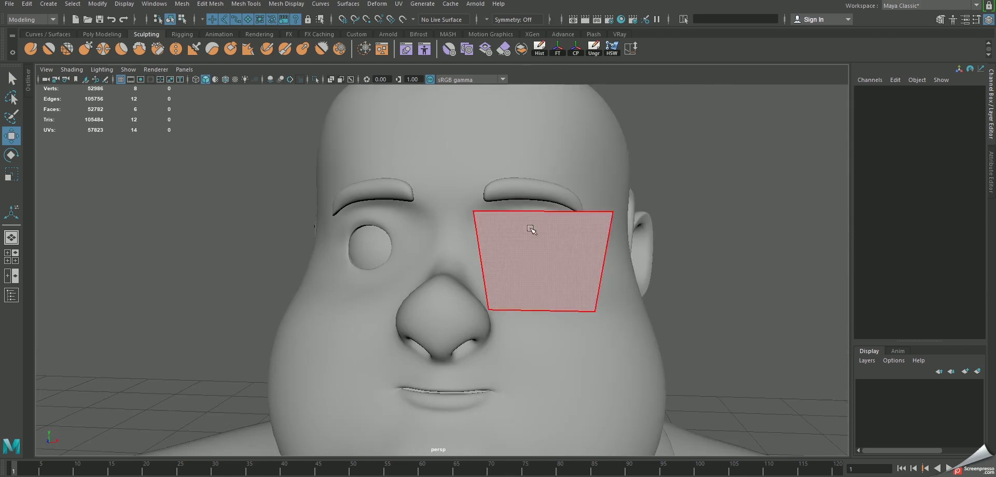
click(546, 257)
key(Delete)
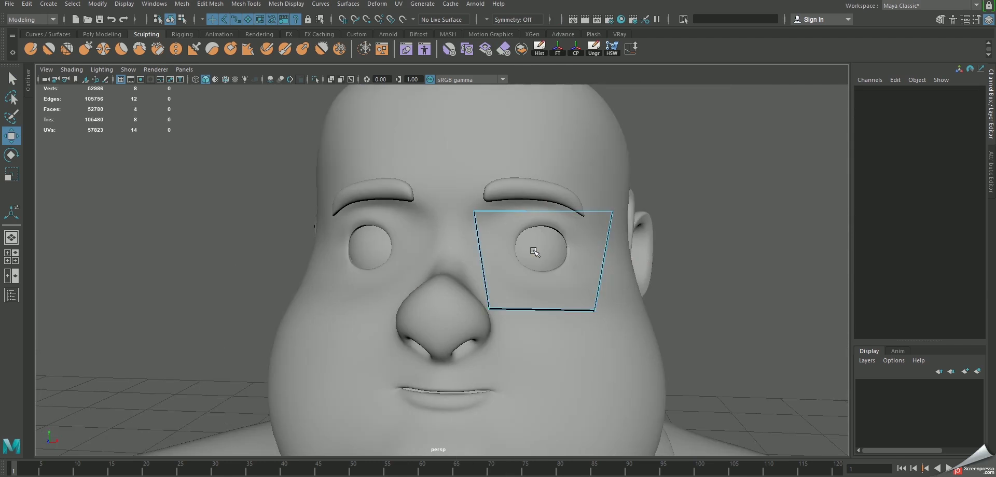
key(F9)
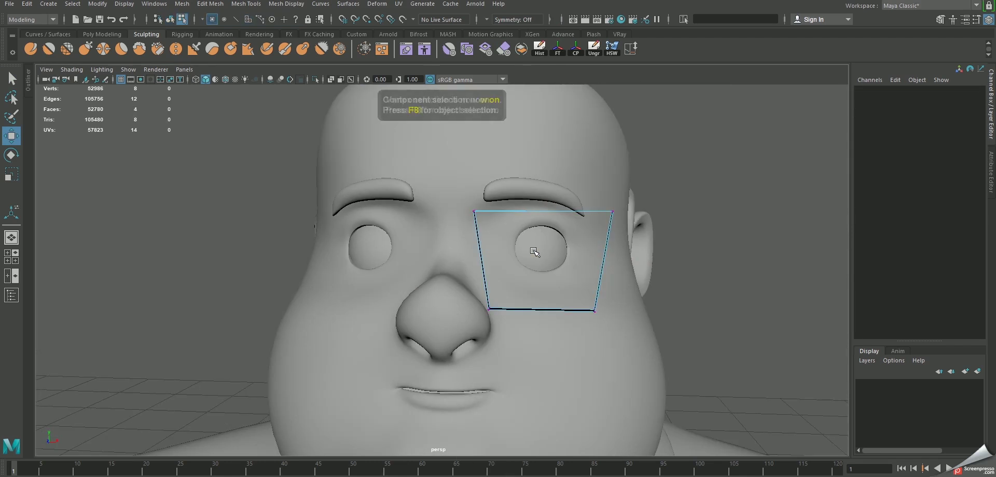
key(F8)
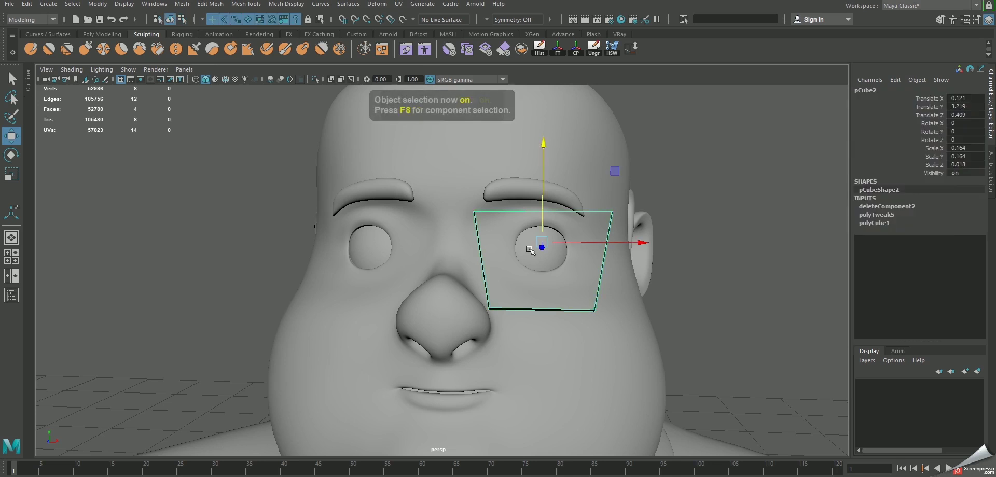
key(ctrl+e)
Push the extrusion inward to thicken the lens rim.
drag(542, 150, 555, 164)
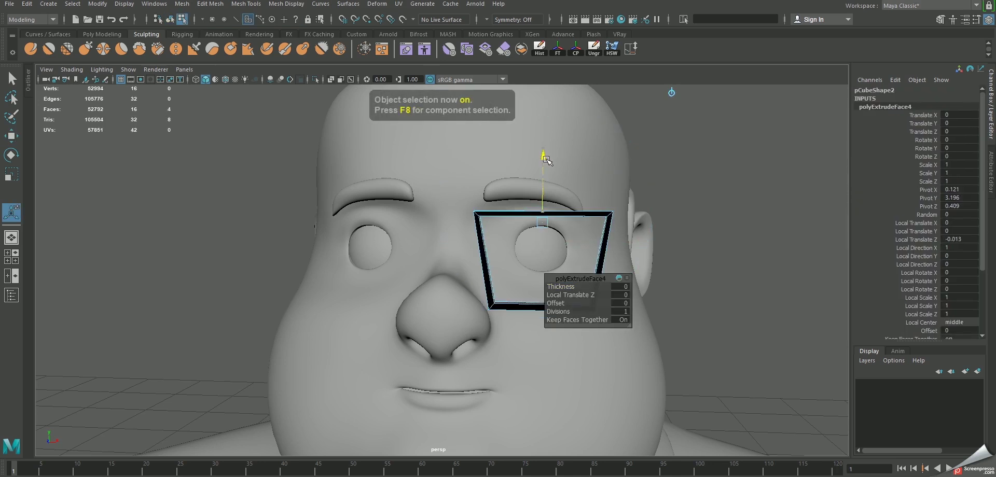
scroll(557, 210, up, 2)
alt+drag(557, 210, 503, 194)
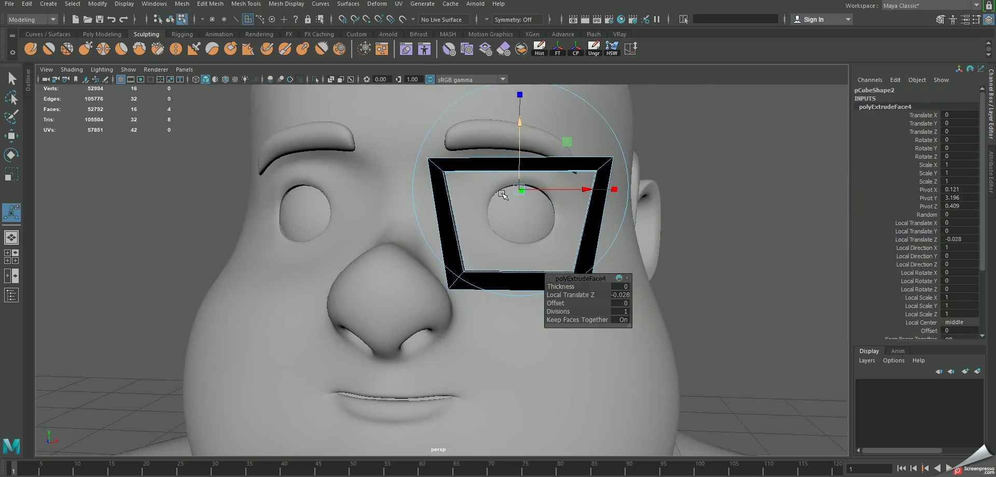
alt+drag(487, 268, 501, 282)
key(w)
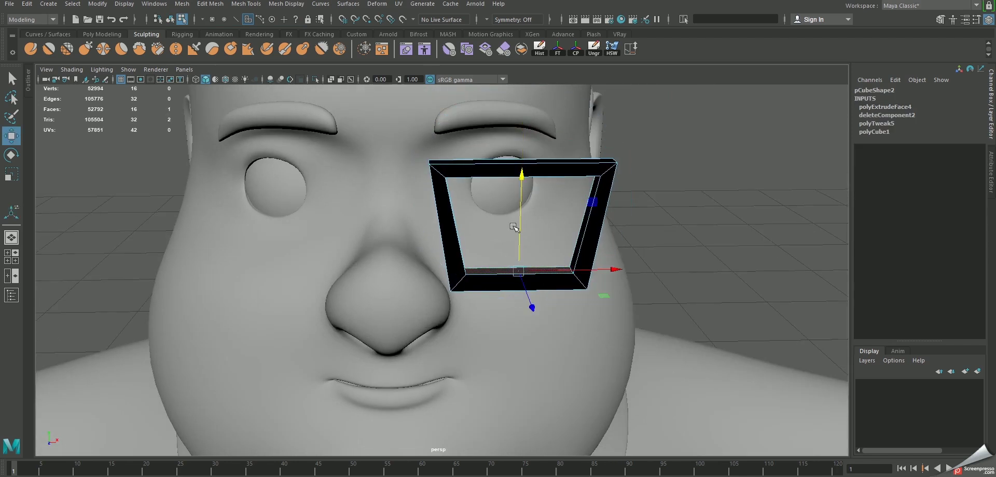
alt+drag(516, 234, 517, 171)
key(r)
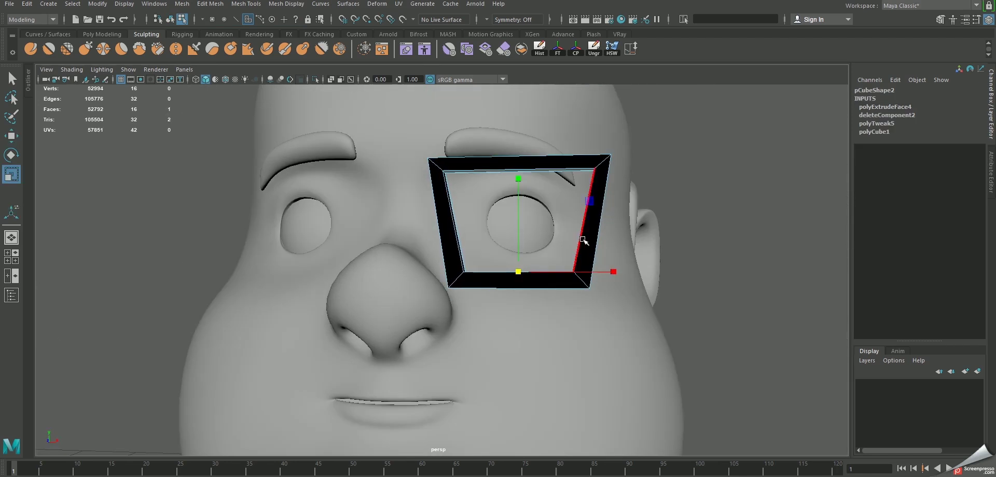
key(F8)
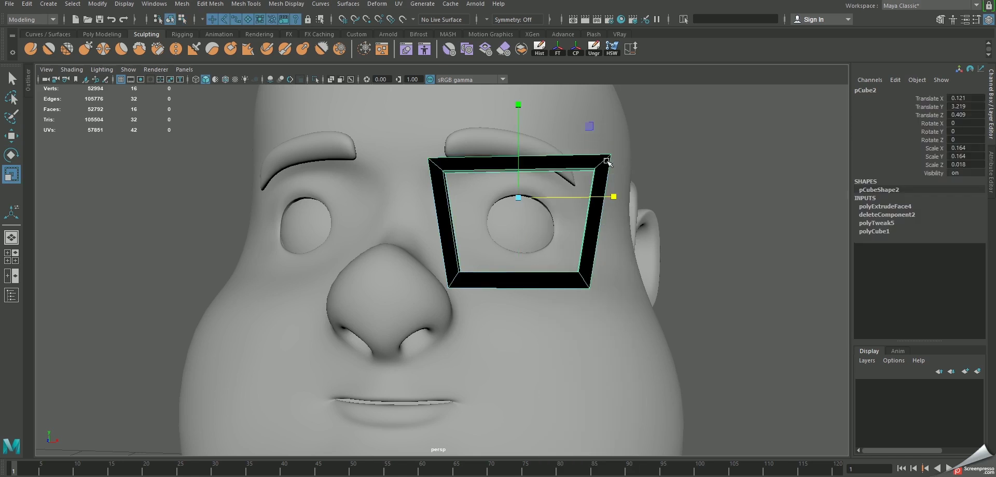
Save the scene and dismiss the Student Version warning.
key(q)
key(ctrl+s)
click(475, 271)
Reverse the frame's normals via Mesh Display > Reverse and check its grey shading.
click(283, 6)
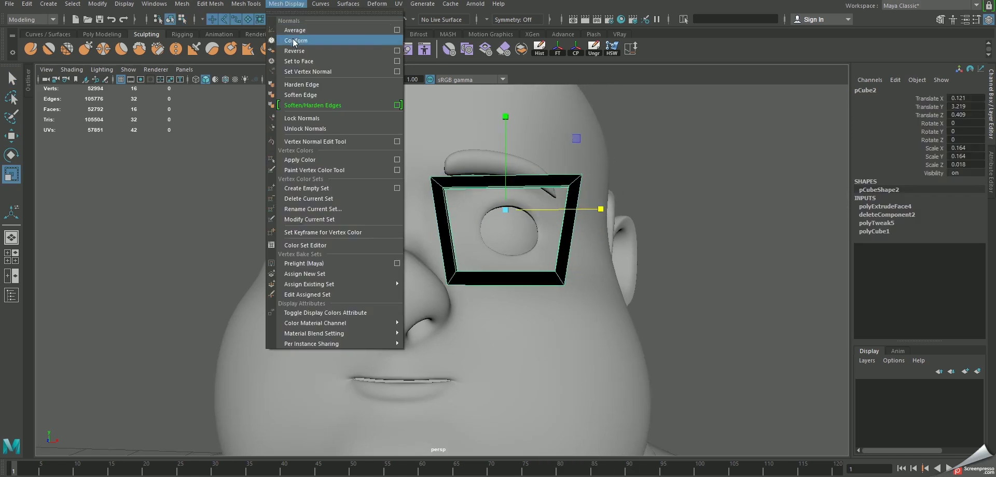
click(311, 48)
key(w)
click(696, 150)
click(569, 175)
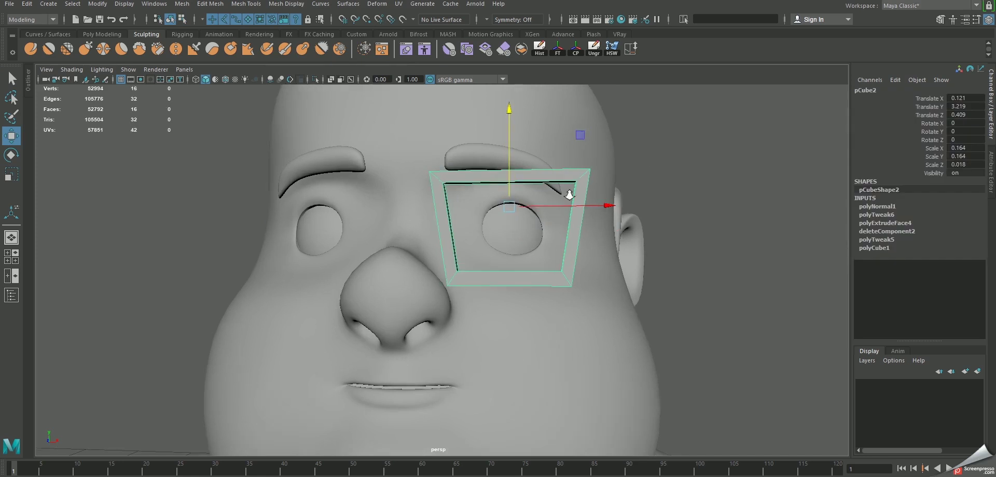
scroll(566, 208, up, 2)
Add two edge loops on the frame's left side and extrude the face between them outward.
alt+drag(453, 176, 459, 182)
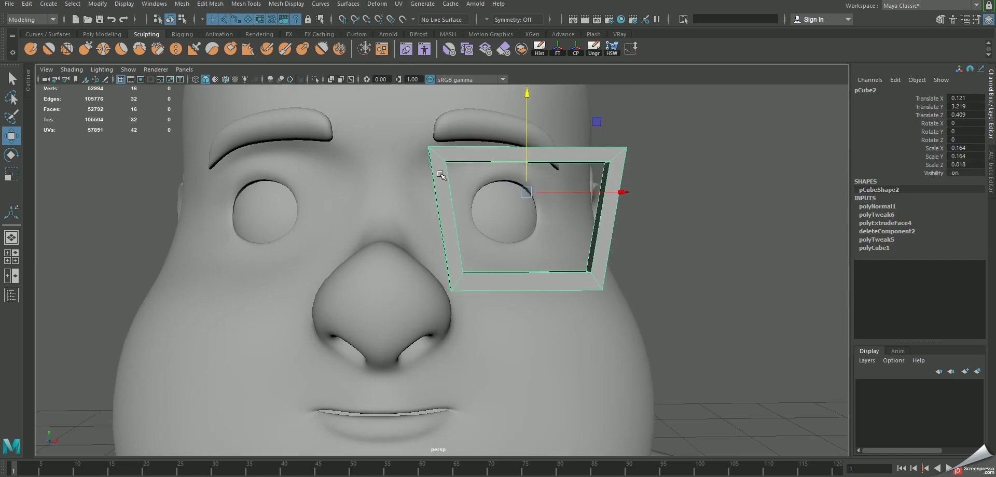
shift+right_drag(441, 175, 420, 177)
click(435, 180)
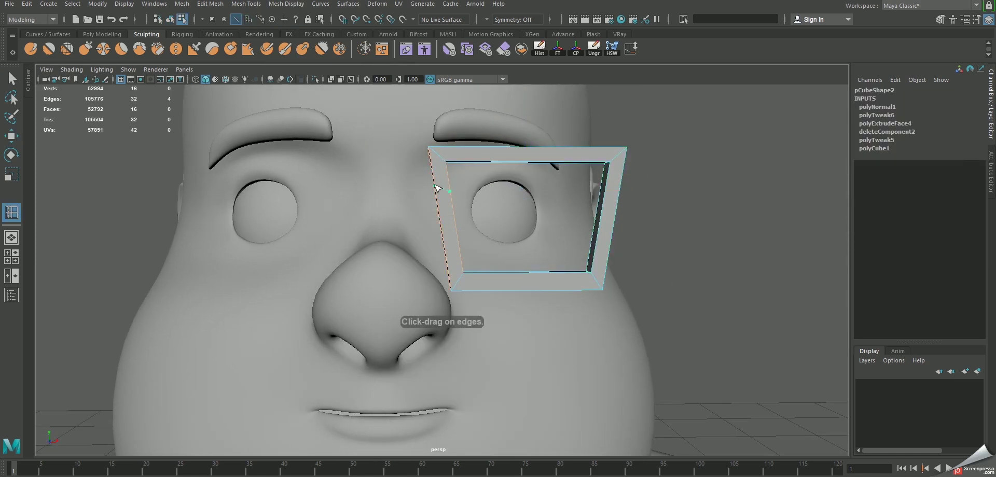
click(435, 179)
click(440, 203)
key(w)
alt+drag(440, 204, 430, 180)
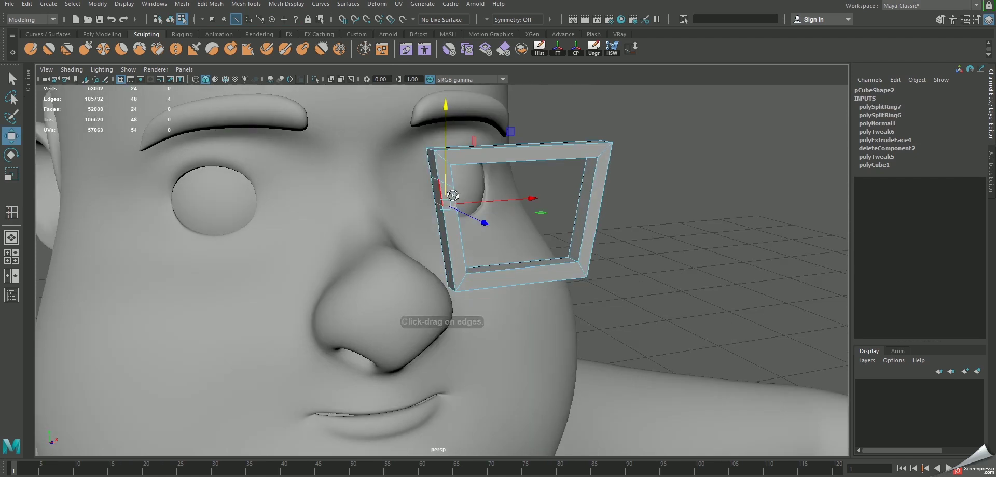
right_drag(429, 180, 430, 200)
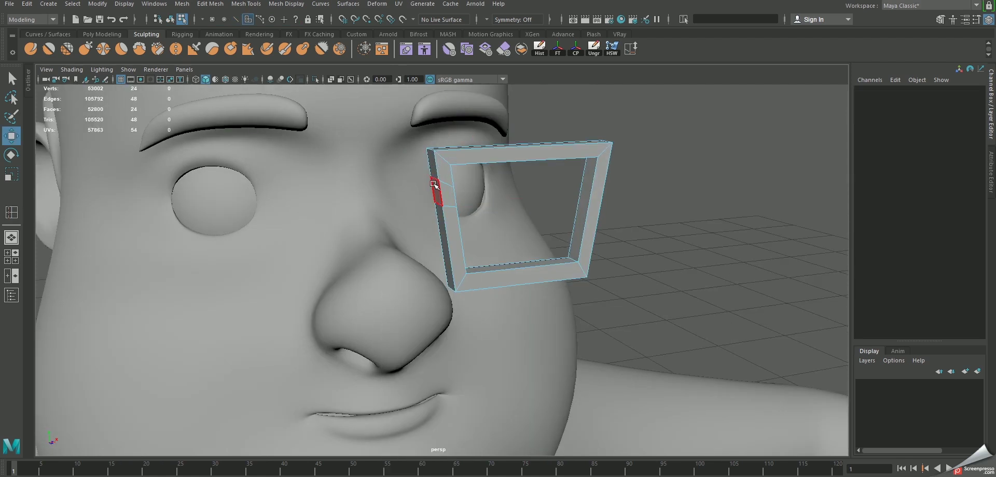
click(435, 186)
key(ctrl+e)
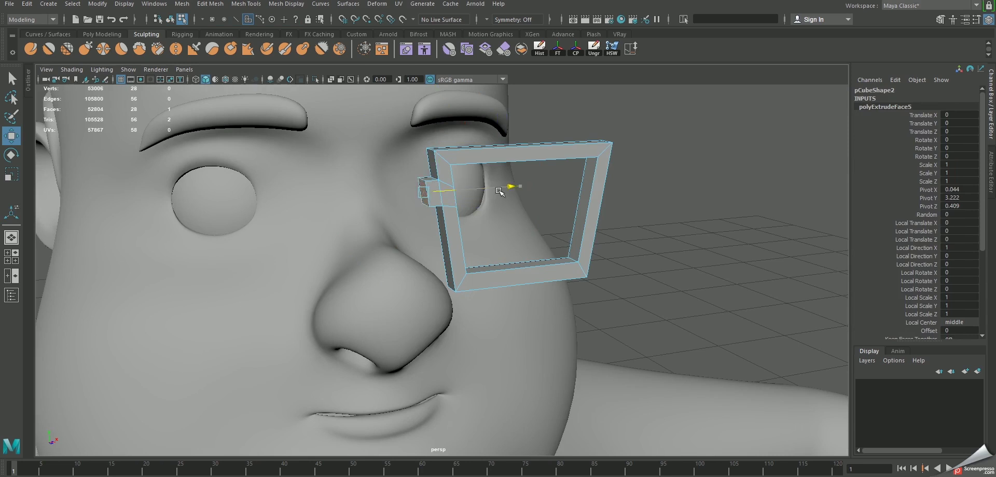
drag(511, 187, 491, 198)
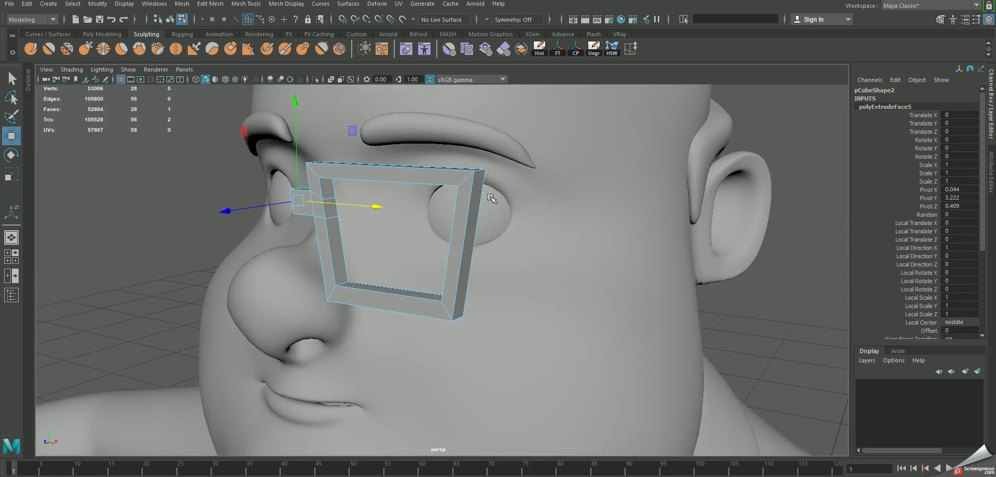
Insert two edge loops on the frame's right side, then undo the second one.
right_drag(476, 198, 473, 223)
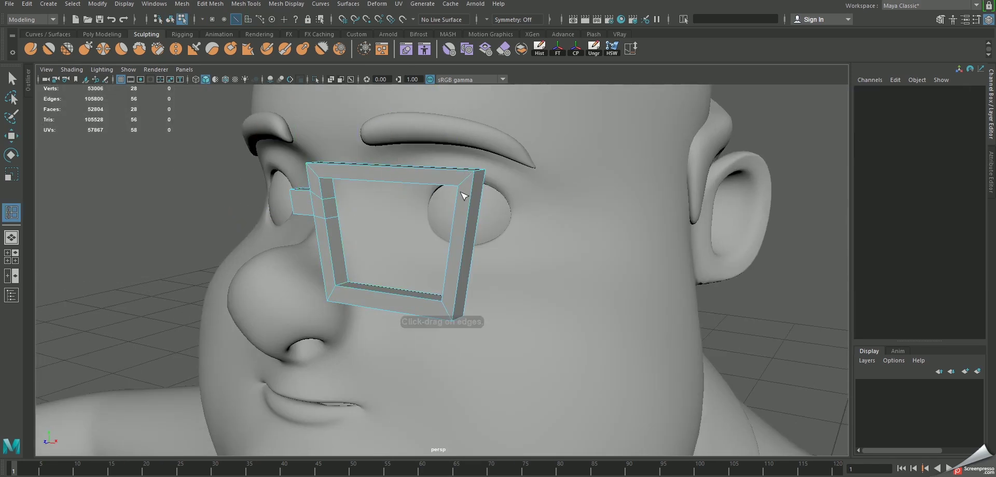
click(472, 199)
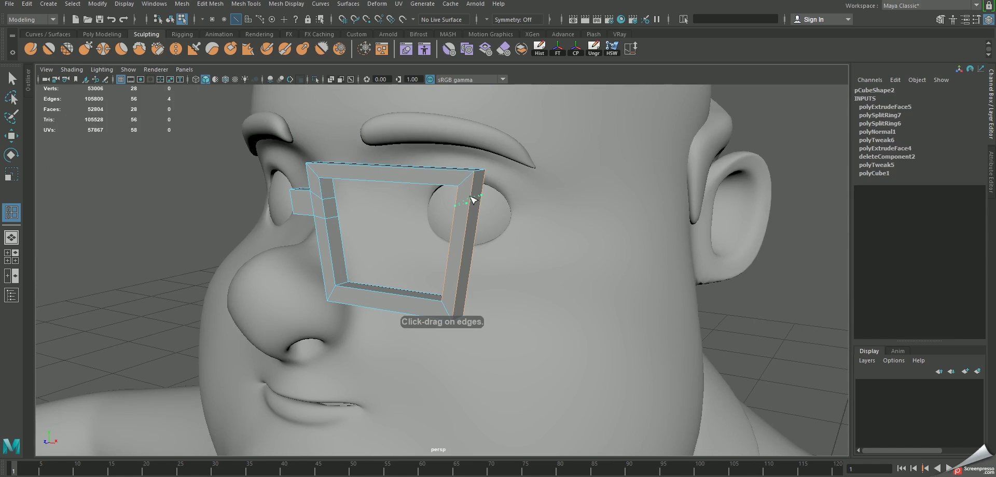
click(470, 224)
key(w)
alt+drag(469, 225, 487, 177)
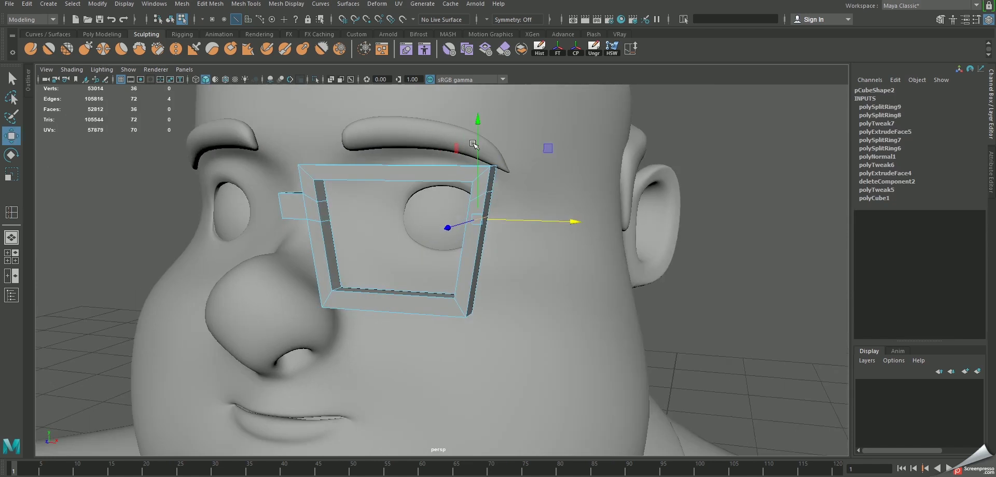
key(ctrl+z)
Insert a replacement right-side loop and extrude the face between the loops out to the right.
right_drag(488, 188, 534, 167)
shift+right_click(440, 202)
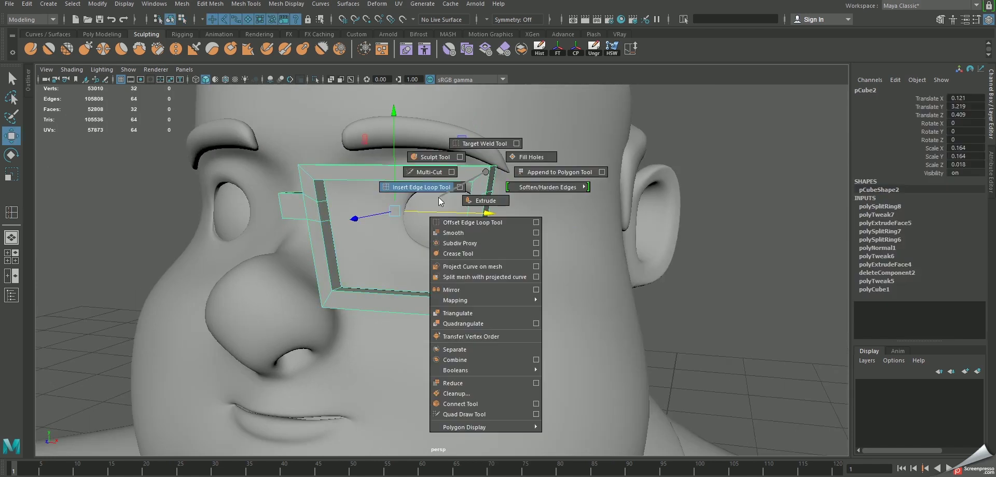
click(440, 202)
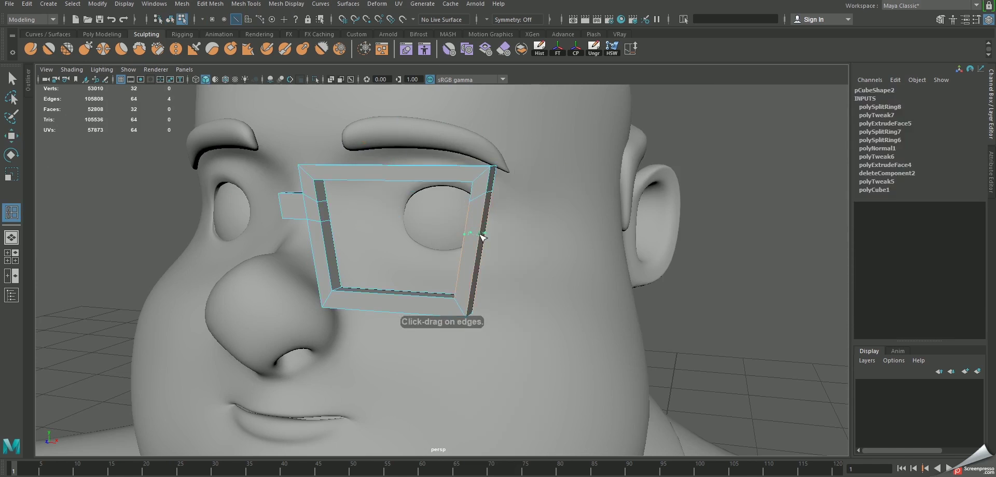
click(480, 235)
key(w)
right_drag(478, 203, 478, 228)
click(482, 217)
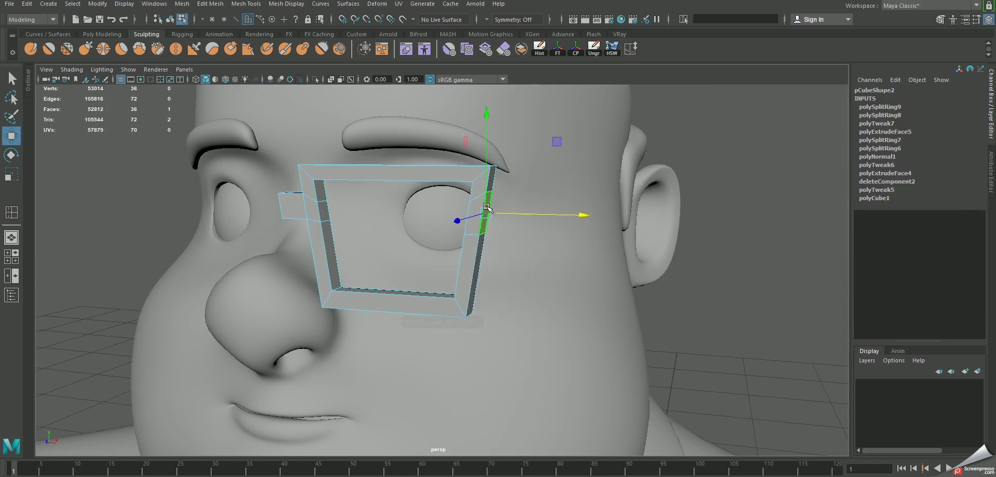
key(ctrl+e)
drag(554, 215, 586, 215)
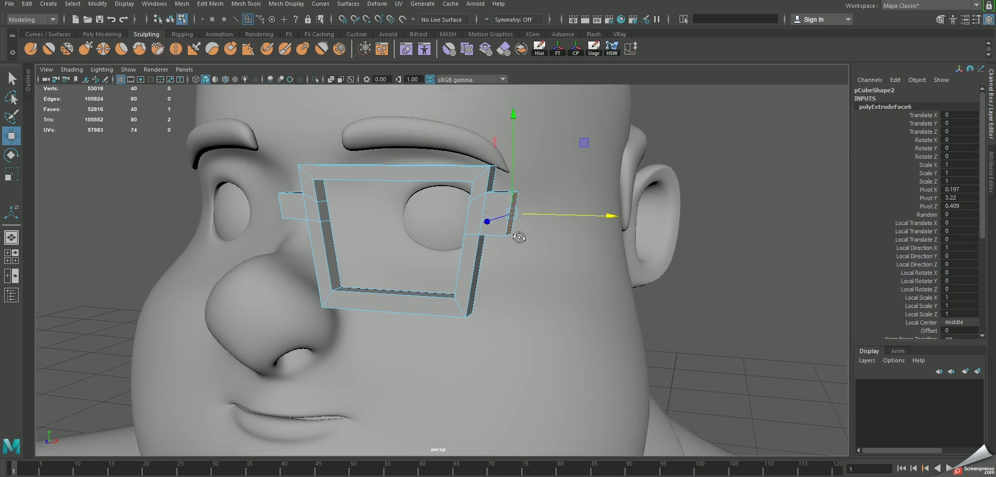
Angle the extruded stub face toward the ear and push it outward along X.
alt+drag(512, 233, 489, 256)
key(e)
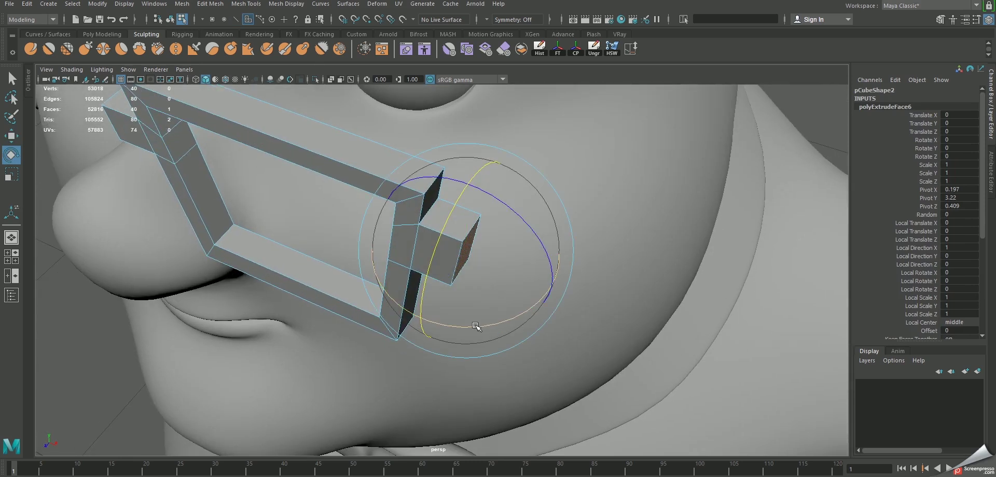
mouse_move(474, 328)
mouse_down()
mouse_move(559, 298)
mouse_move(555, 285)
mouse_move(404, 252)
mouse_up()
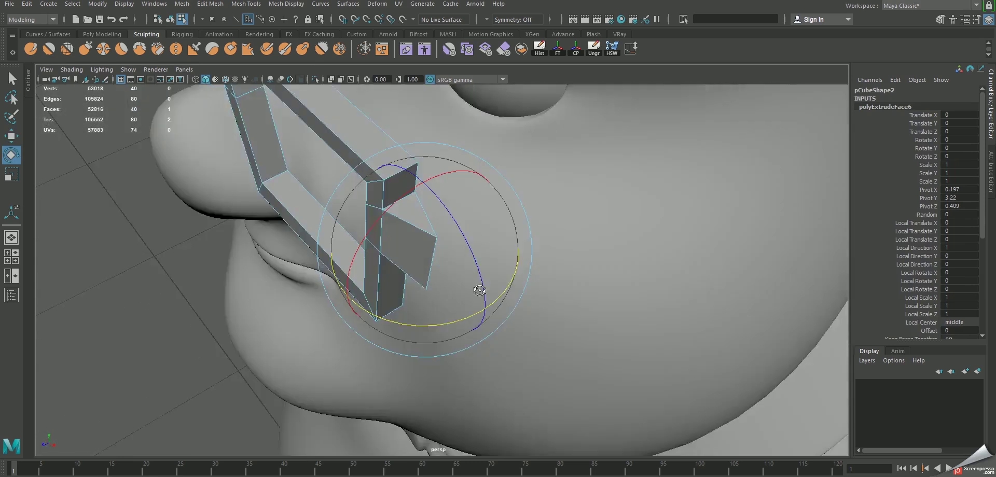
key(w)
key(e)
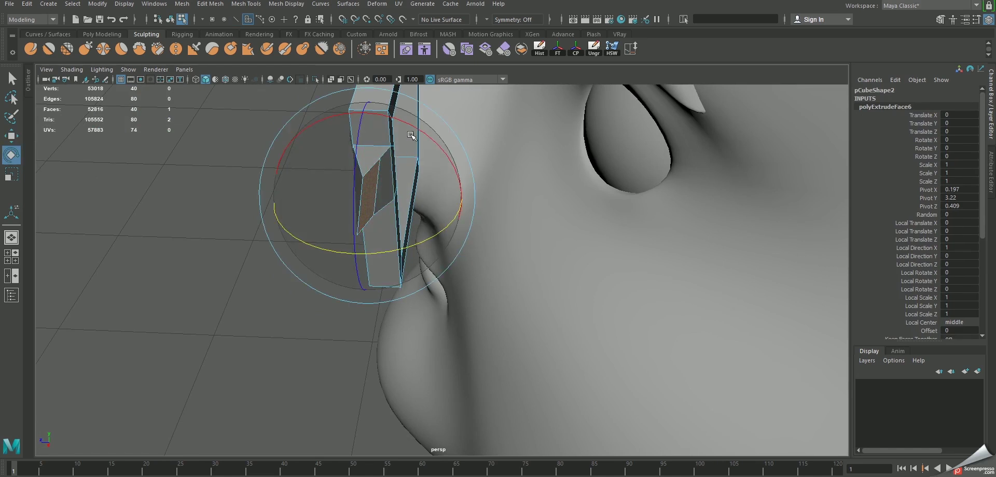
drag(396, 120, 402, 123)
key(w)
drag(278, 194, 313, 195)
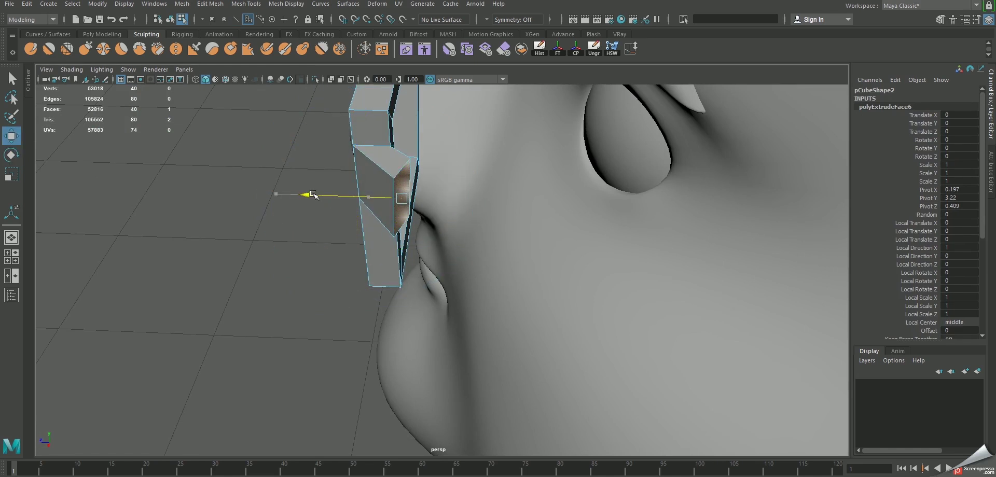
Extrude the end face again into a long temple arm, scaling its tip and placing it at the ear.
key(ctrl+e)
mouse_move(455, 256)
alt+mouse_down()
mouse_move(516, 249)
mouse_move(353, 251)
mouse_move(591, 261)
mouse_move(679, 208)
mouse_move(718, 206)
mouse_move(656, 178)
alt+mouse_up()
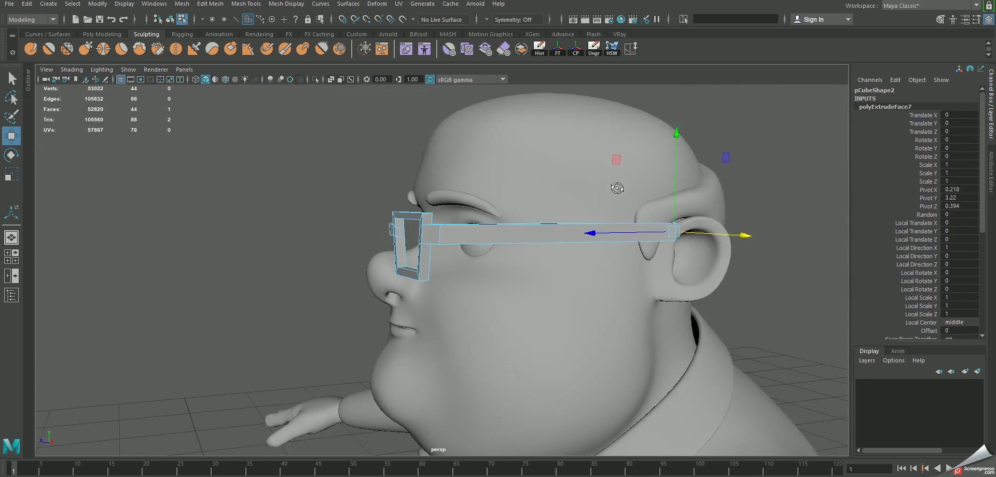
key(r)
drag(676, 137, 678, 142)
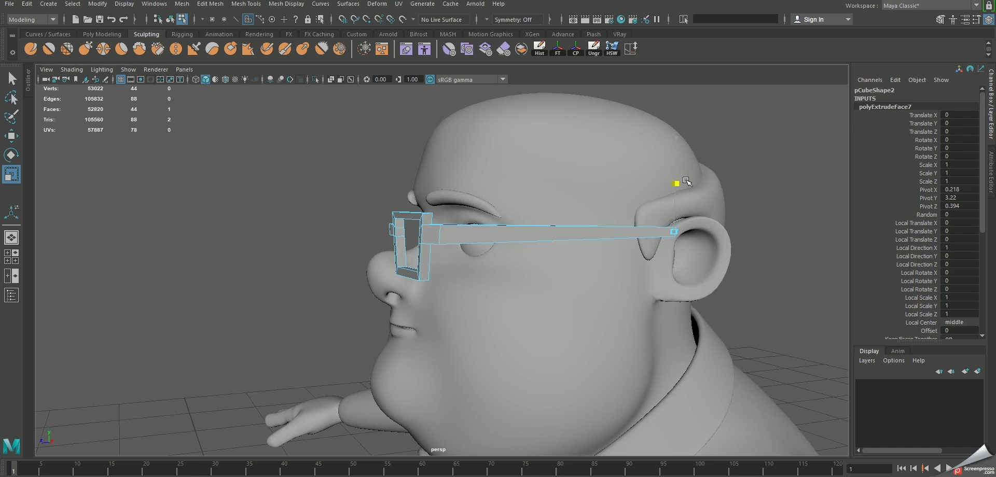
key(w)
alt+drag(687, 182, 674, 258)
mouse_move(613, 239)
mouse_down()
mouse_move(646, 223)
mouse_move(683, 182)
mouse_up()
Slide the whole glasses along X onto the face and check the smoothed preview.
right_drag(449, 254, 482, 229)
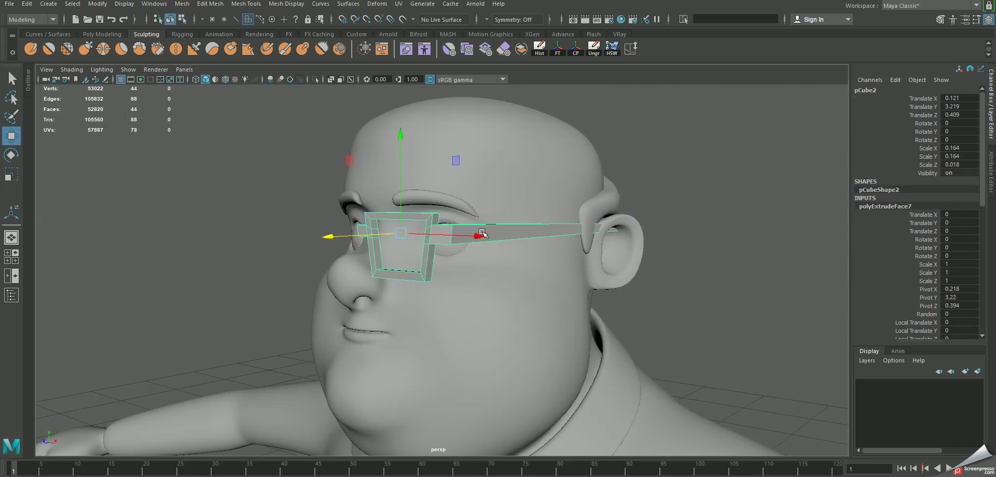
mouse_move(466, 249)
alt+mouse_down()
mouse_move(332, 233)
mouse_move(518, 237)
mouse_move(537, 288)
mouse_move(522, 271)
mouse_move(544, 228)
alt+mouse_up()
key(3)
scroll(568, 263, up, 3)
key(1)
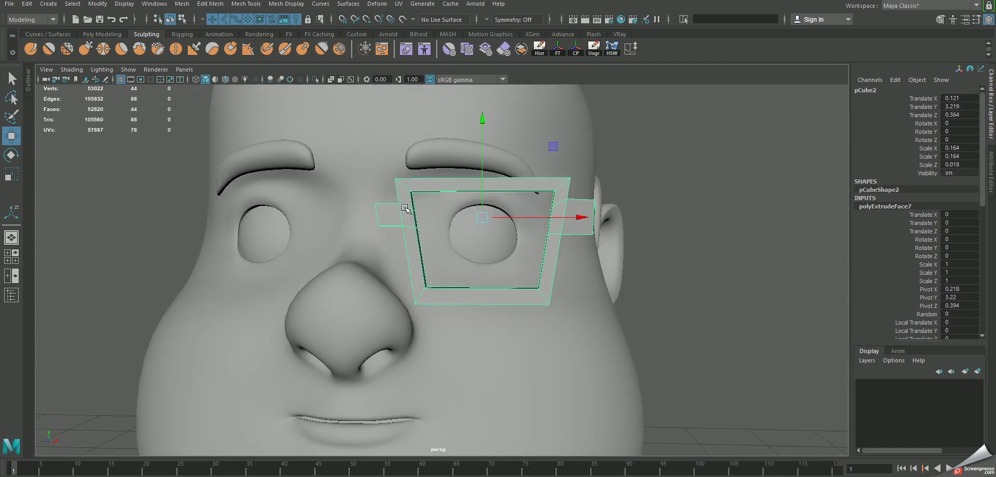
Inspect the temple arm from low angles, then show the whole character with the glasses framed.
mouse_move(536, 260)
alt+mouse_down()
mouse_move(435, 259)
mouse_move(387, 235)
alt+mouse_up()
alt+drag(357, 183, 363, 205)
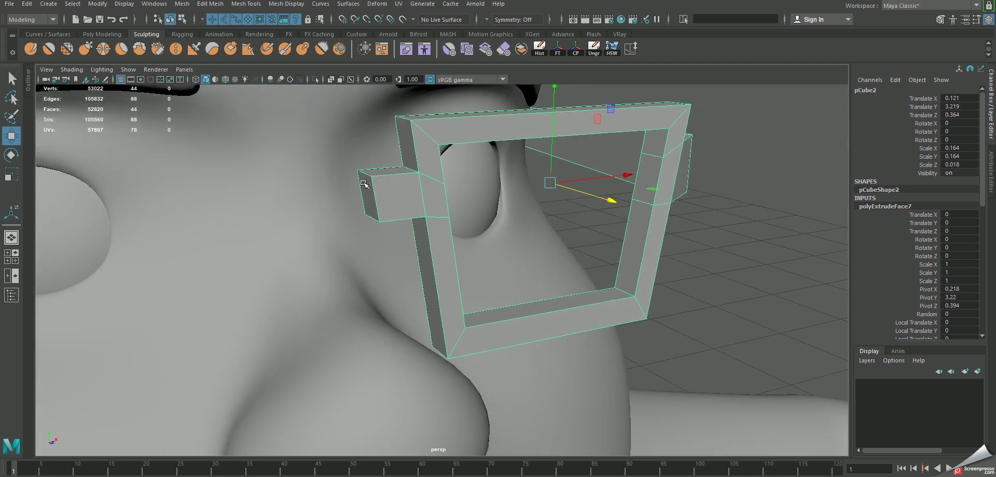
right_drag(363, 205, 363, 233)
click(363, 205)
key(space)
key(space)
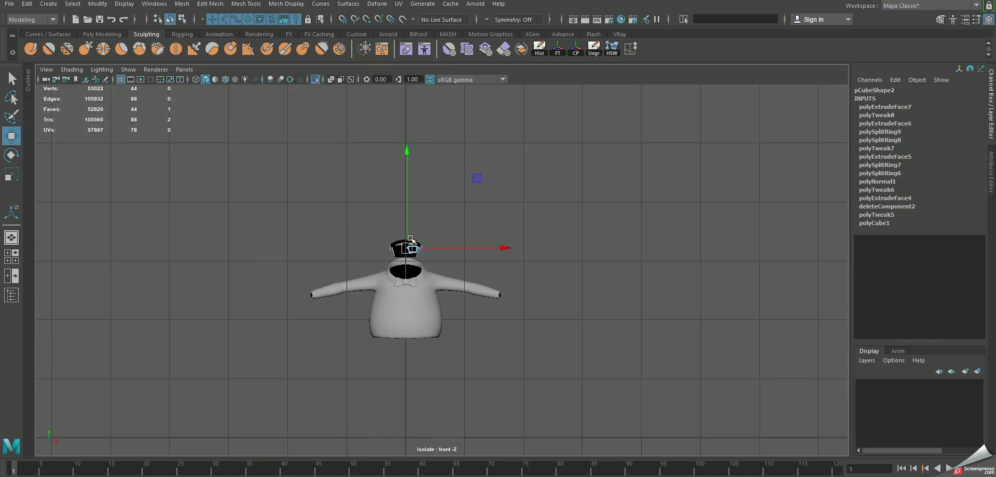
key(ctrl+1)
key(f)
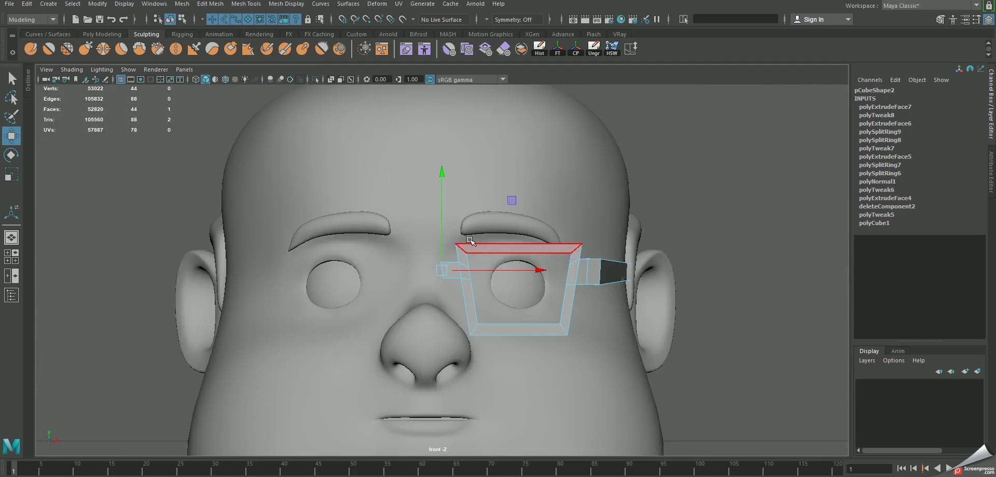
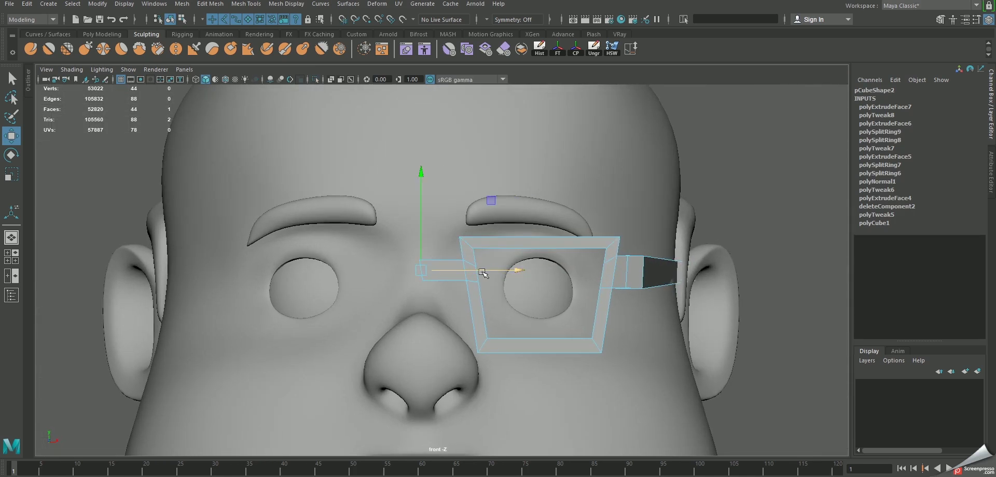
Delete the inner face at the frame's bridge end.
key(r)
drag(516, 270, 369, 272)
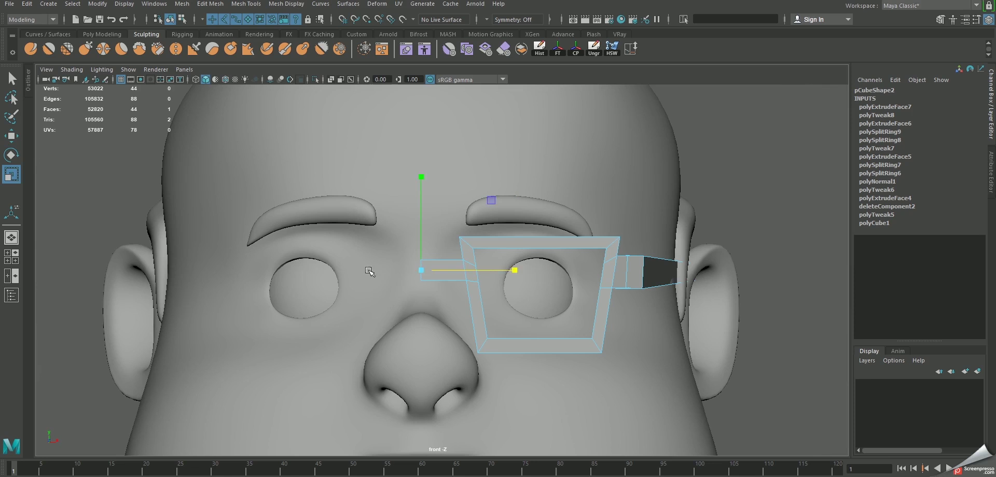
key(Delete)
Snap the frame's pivot to the bridge end and mirror a copy over the left eye with Scale X -1.
right_drag(442, 249, 519, 223)
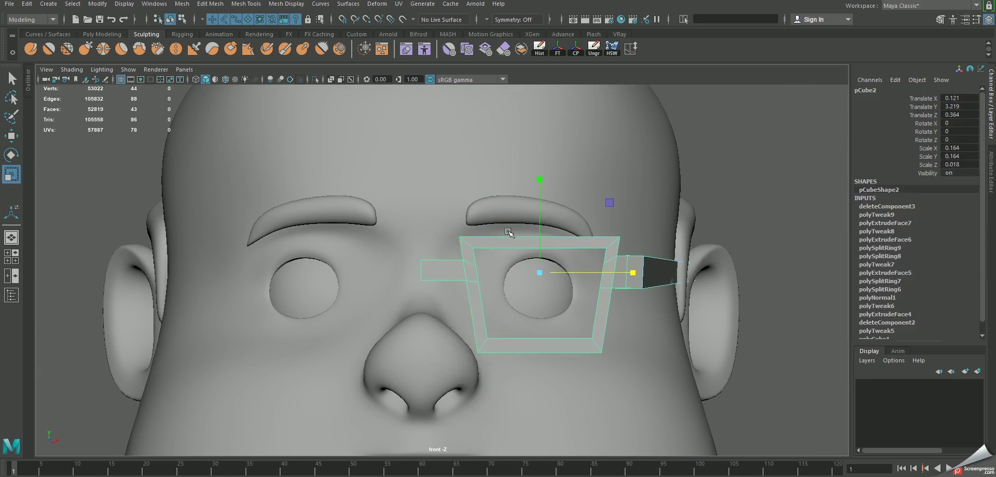
scroll(472, 253, up, 2)
key(d)
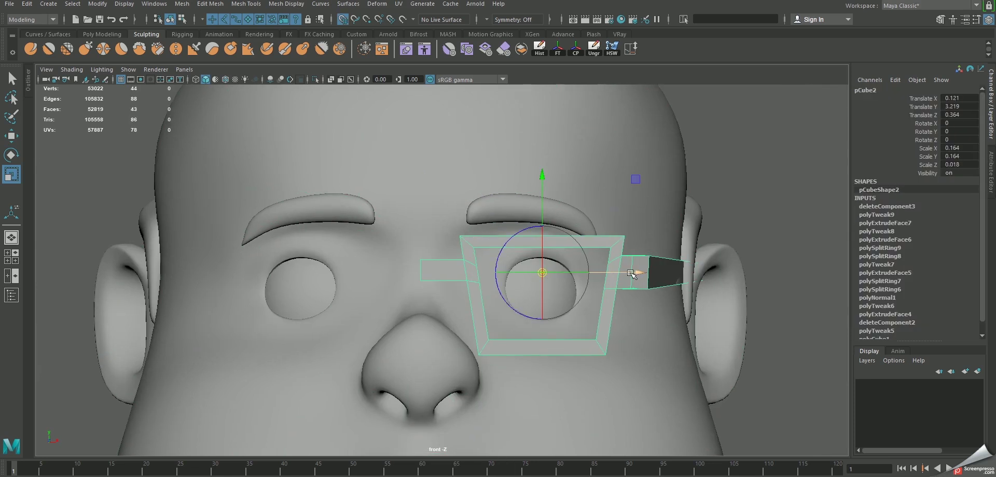
drag(631, 273, 516, 271)
key(ctrl+shift+d)
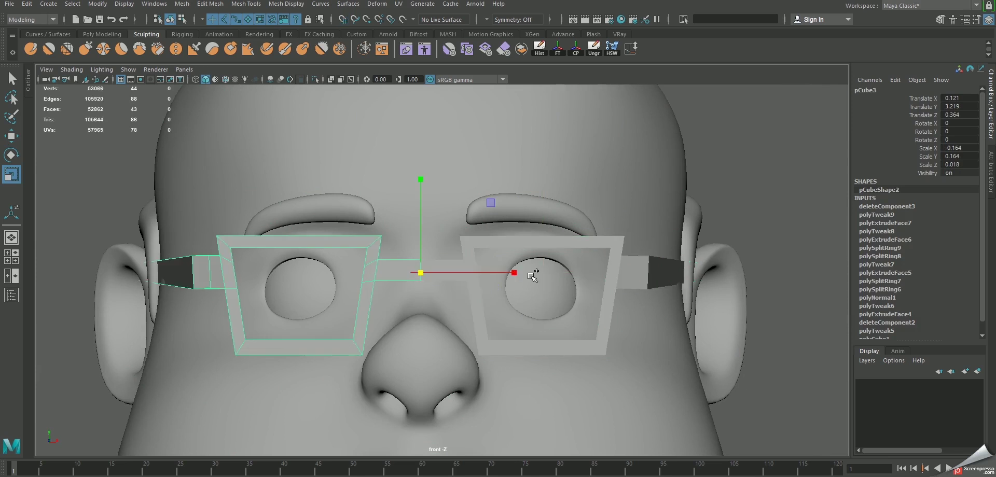
key(3)
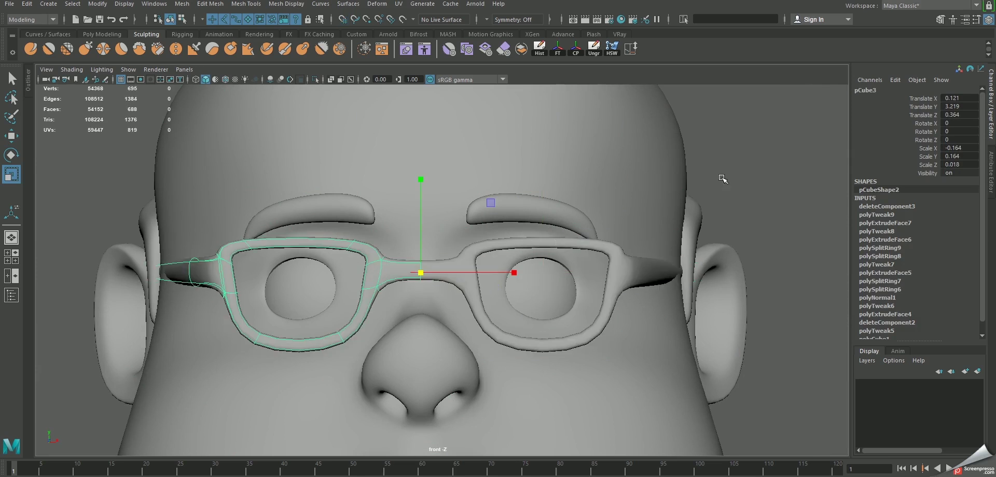
click(737, 173)
click(622, 284)
Push the right frame's outer-edge vertices outward toward the ears.
key(1)
key(F8)
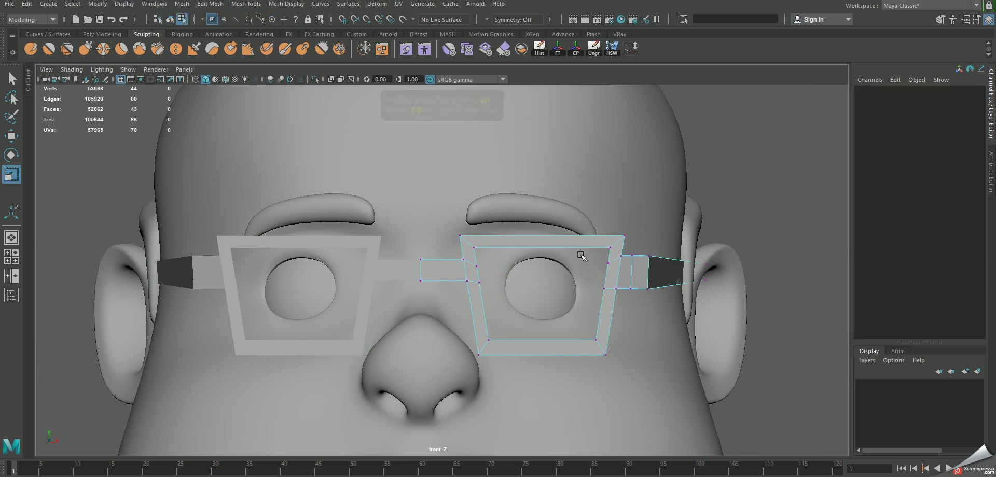
drag(573, 215, 658, 404)
key(space)
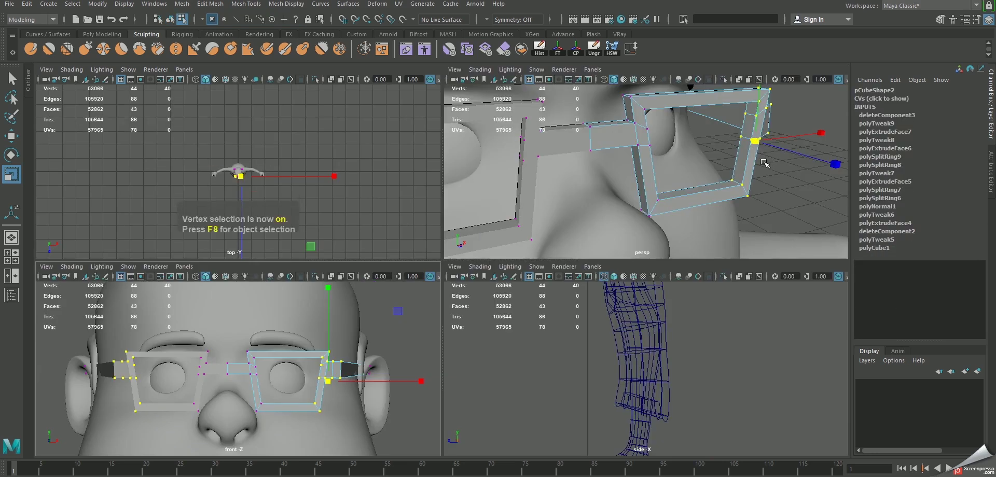
alt+drag(765, 164, 674, 171)
key(w)
key(space)
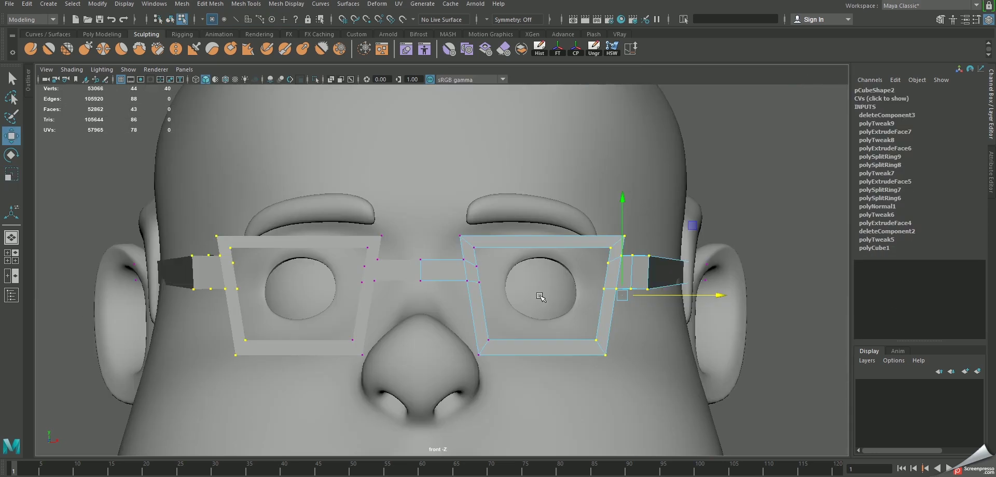
drag(712, 295, 742, 295)
key(3)
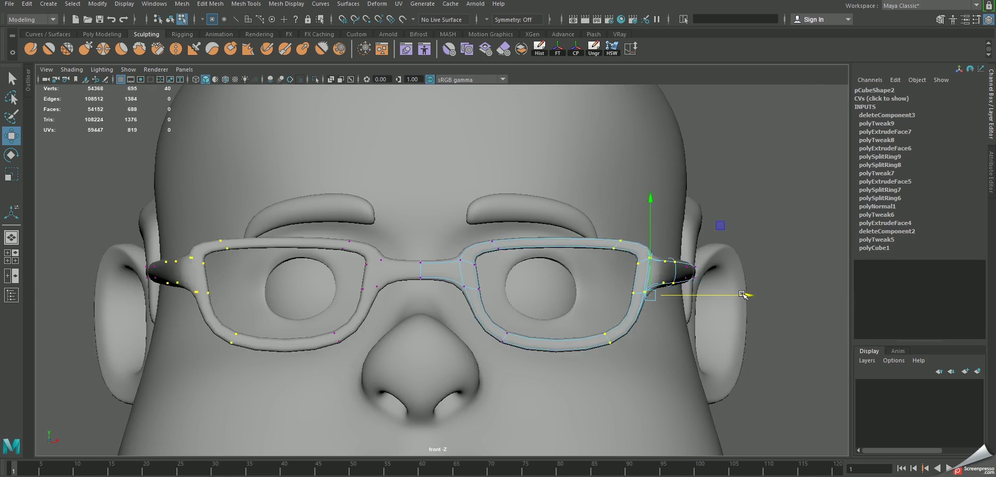
Pull both lenses' lower rims down and spread the lower-rim vertices outward horizontally.
drag(622, 377, 621, 375)
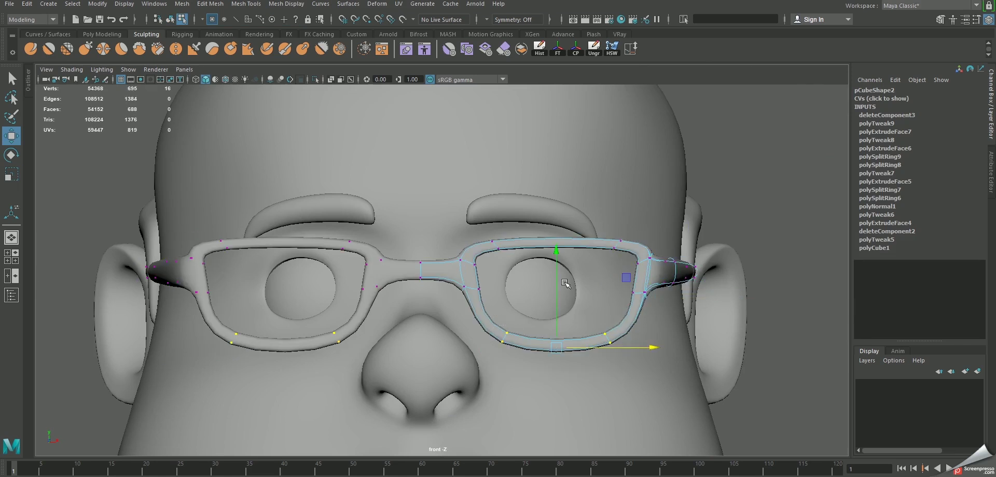
drag(566, 285, 567, 349)
middle_drag(578, 311, 578, 305)
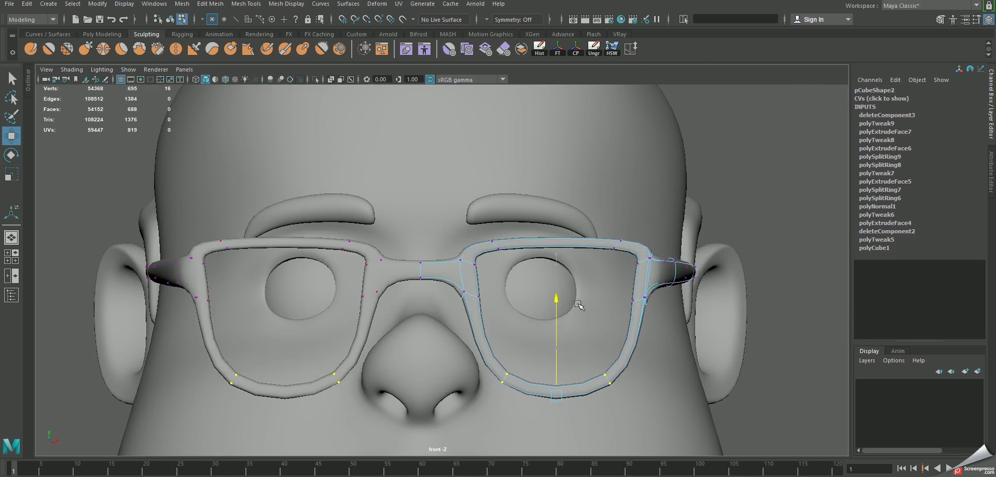
drag(615, 368, 599, 389)
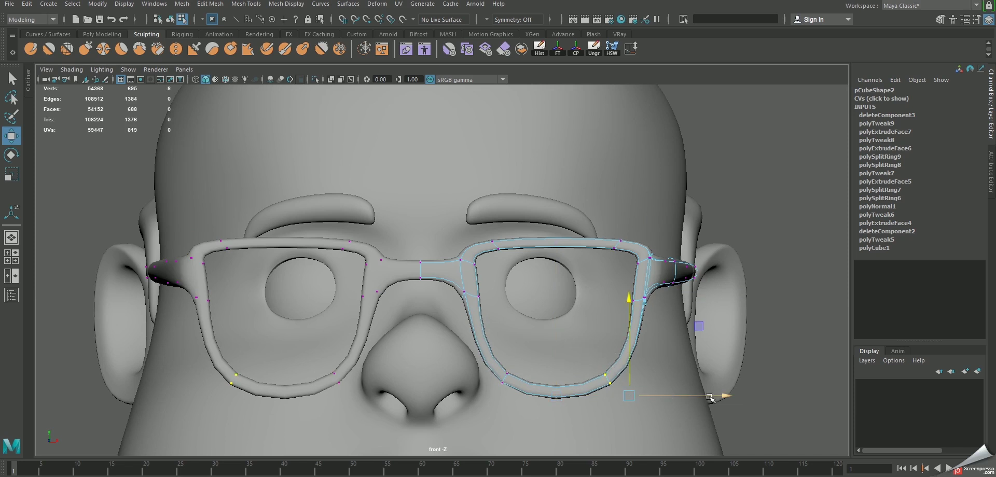
click(709, 398)
shift+drag(495, 359, 495, 360)
key(r)
drag(646, 397, 655, 396)
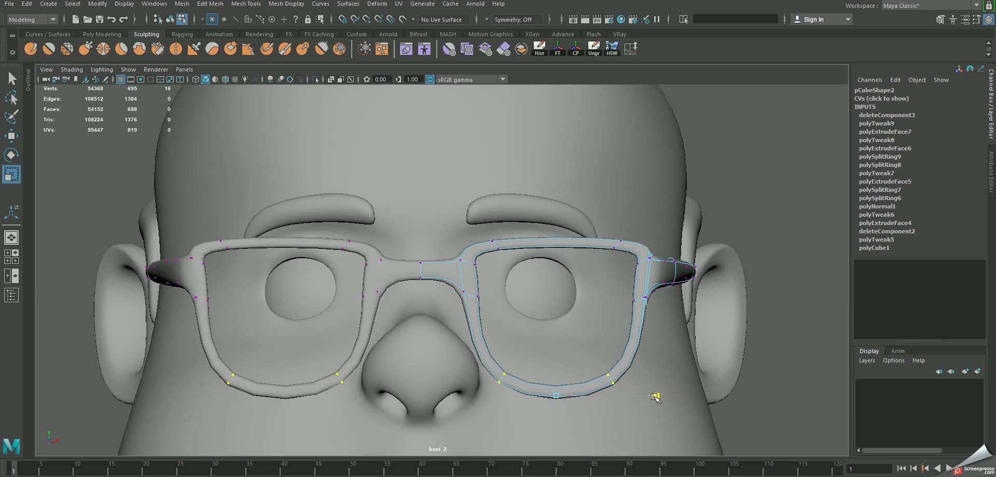
Shift the top corner vertices right and slide the outer top corners inward.
key(1)
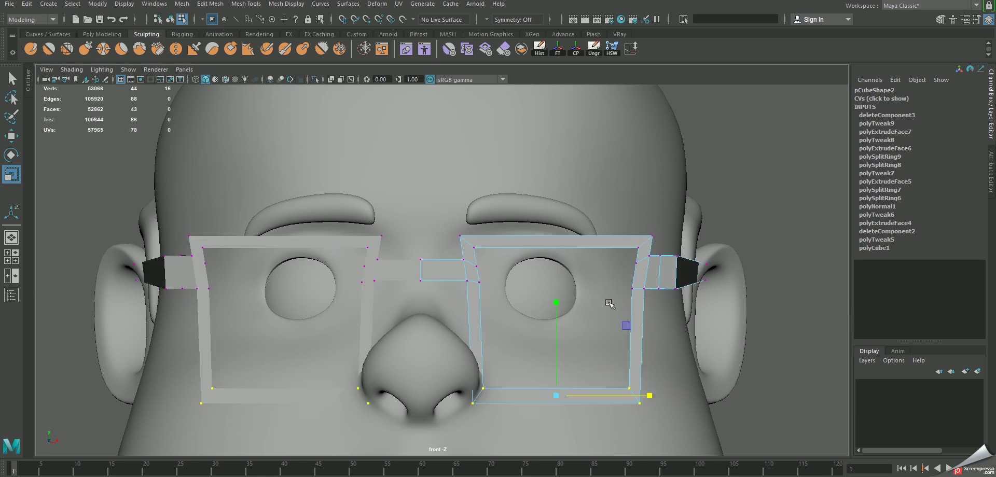
key(3)
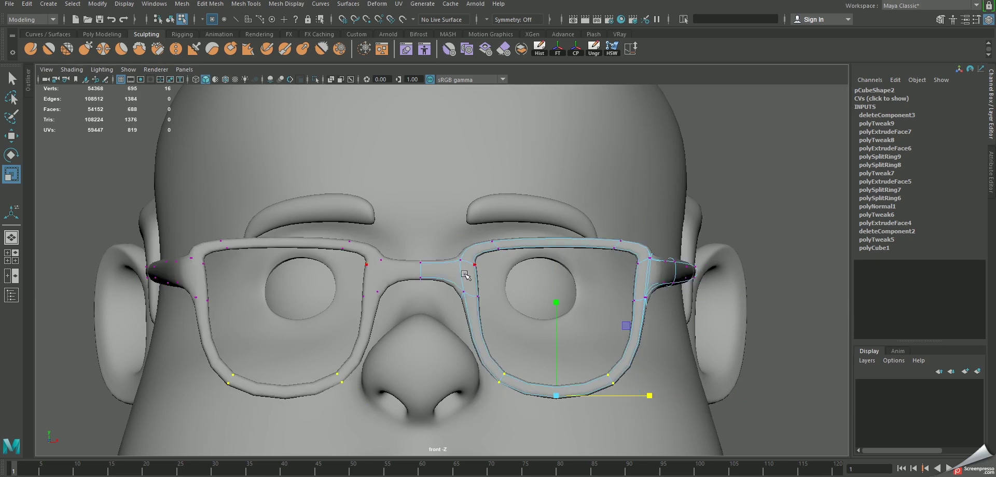
key(1)
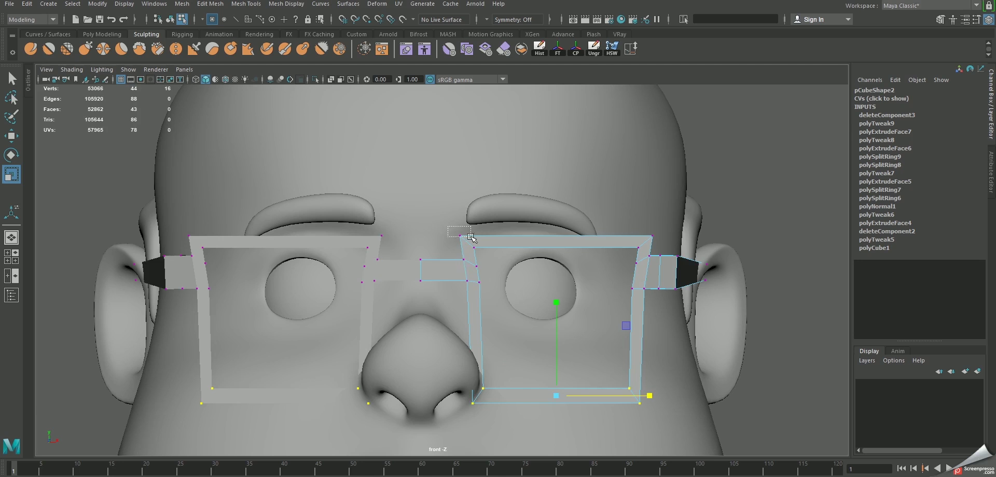
drag(448, 226, 471, 237)
key(w)
drag(555, 243, 581, 245)
key(3)
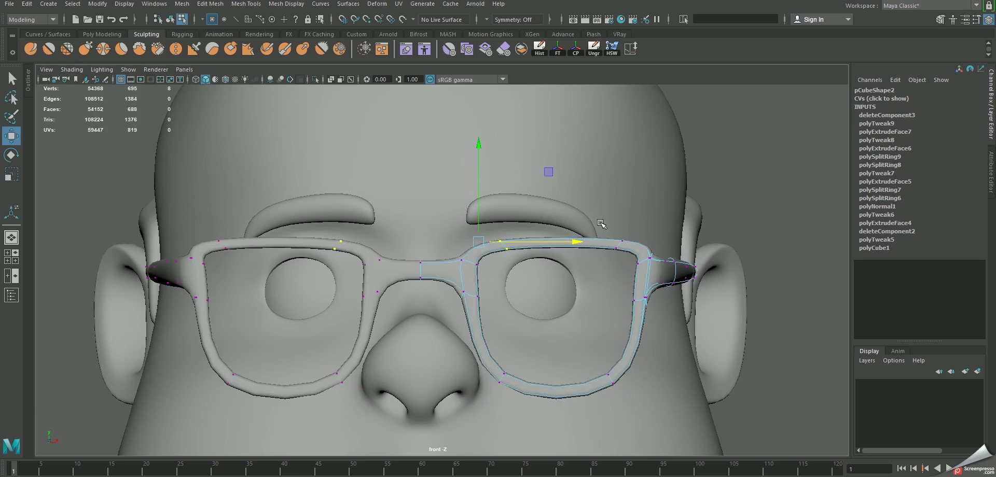
drag(648, 253, 648, 253)
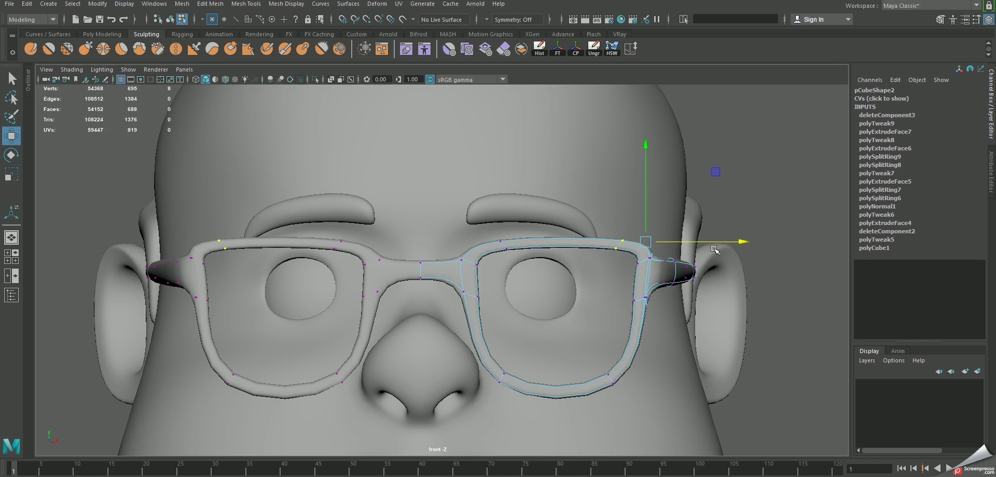
drag(735, 242, 721, 243)
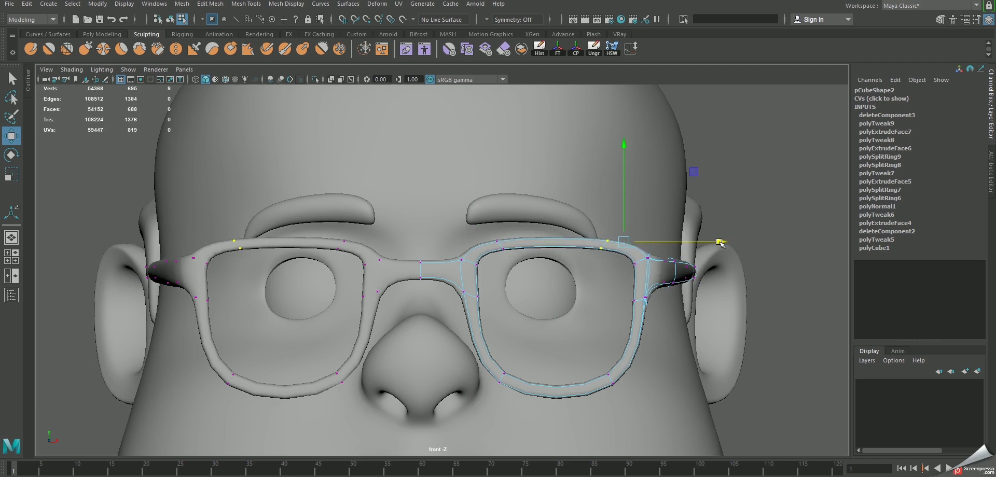
Move the inner lens-frame vertices toward the nose bridge.
key(F8)
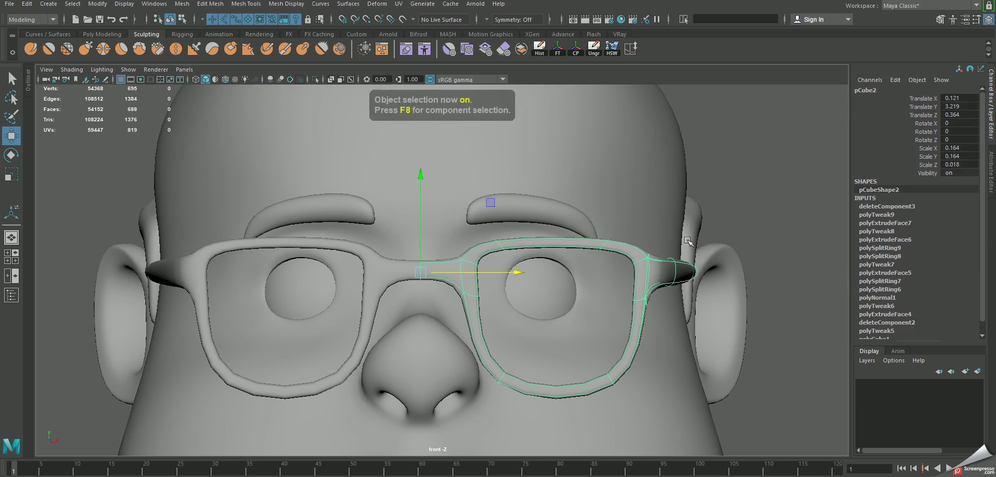
scroll(534, 222, up, 2)
key(F8)
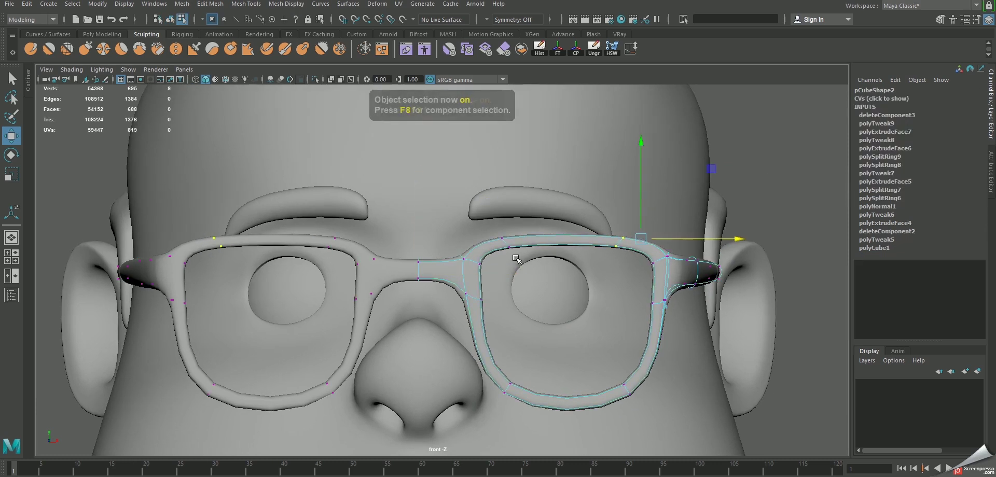
drag(439, 223, 519, 415)
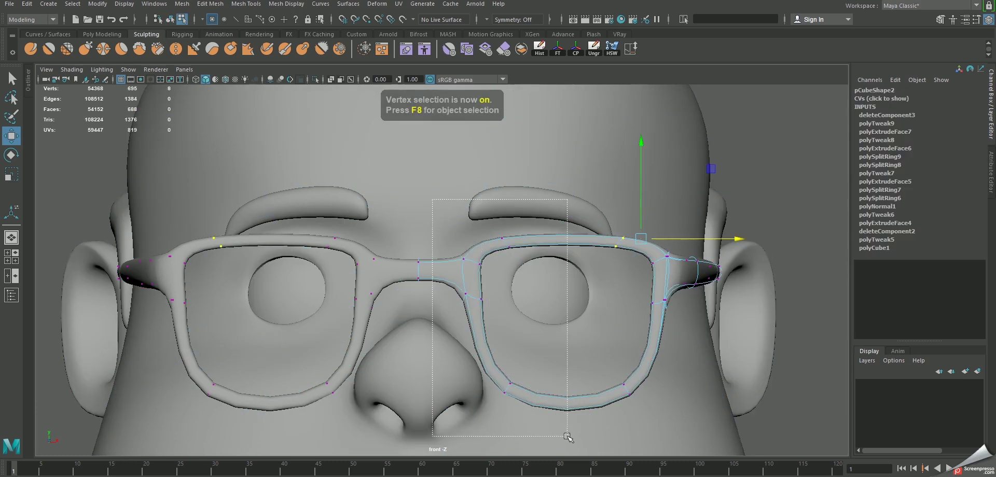
drag(573, 325, 523, 319)
drag(571, 258, 559, 258)
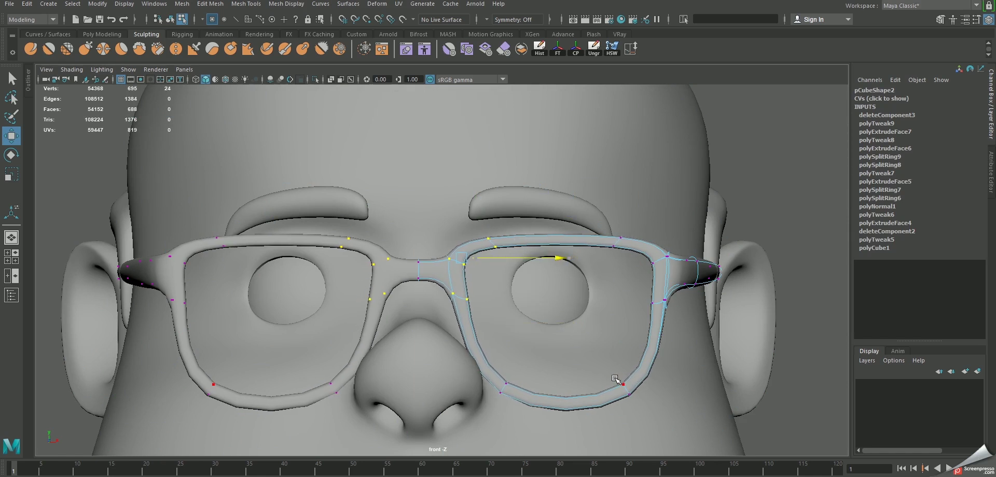
middle_drag(616, 379, 619, 379)
Raise both lenses' lower corners, then orbit the perspective view to check the frame.
drag(514, 382, 494, 416)
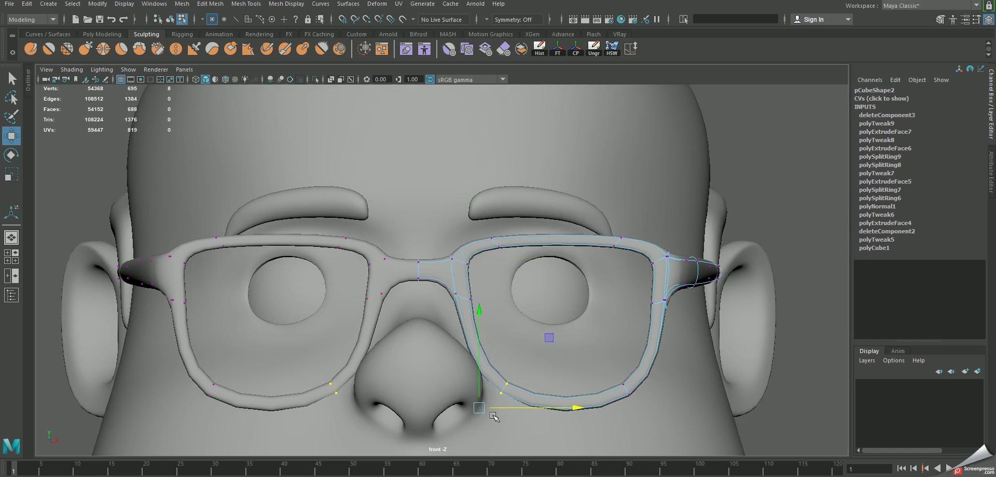
shift+drag(617, 375, 618, 376)
drag(569, 314, 573, 301)
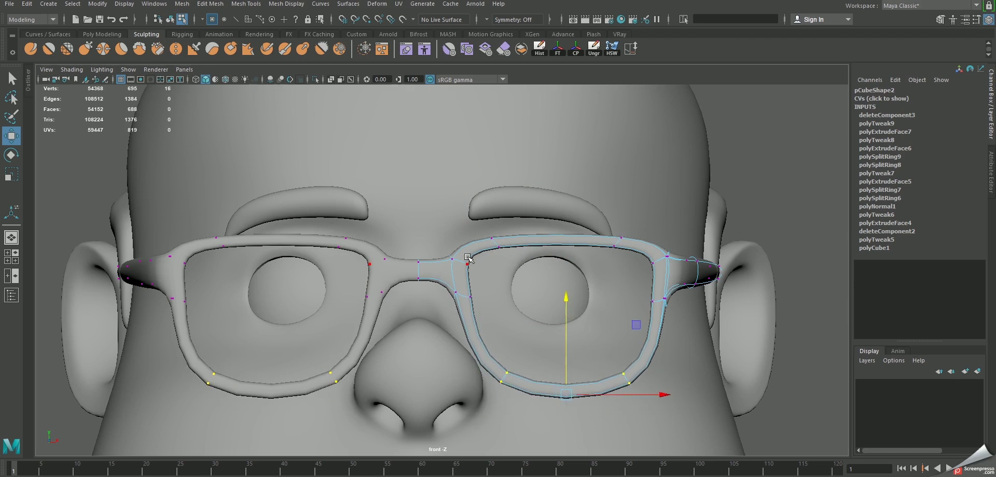
alt+right_drag(618, 293, 612, 281)
key(f)
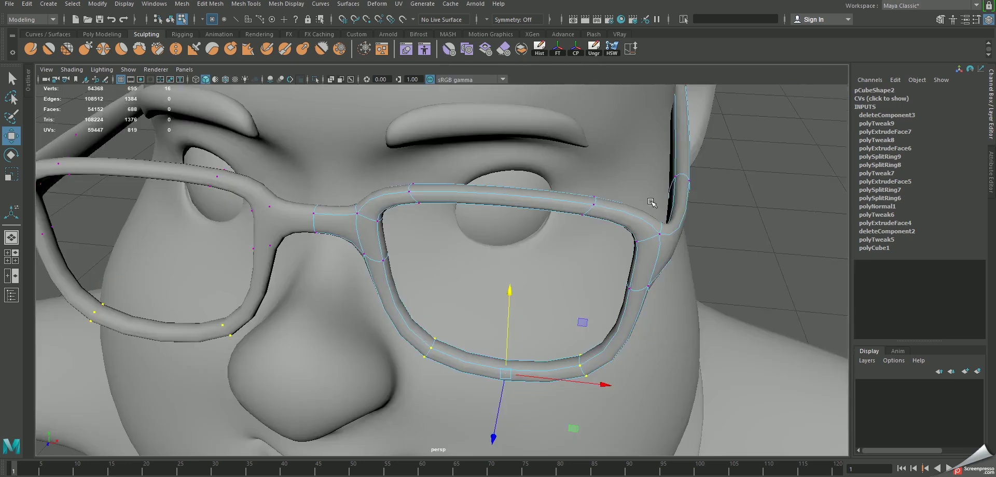
alt+drag(655, 235, 472, 206)
alt+drag(423, 263, 456, 268)
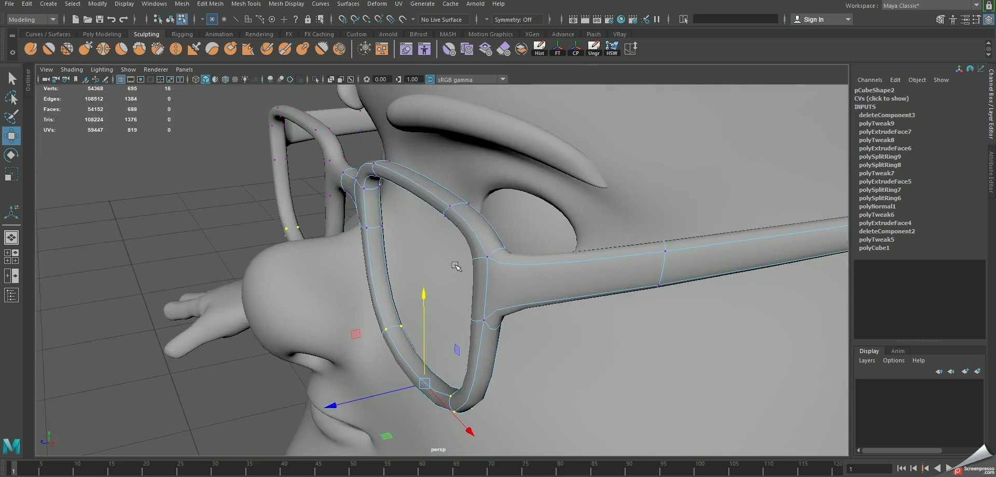
right_drag(489, 270, 537, 244)
Insert an edge loop near the glasses hinge and adjust its position.
key(1)
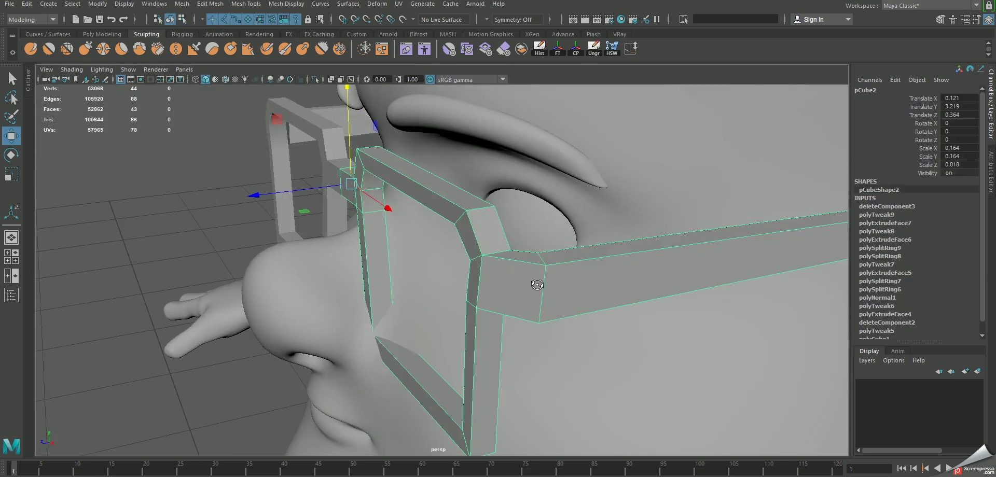
alt+drag(533, 283, 583, 315)
shift+right_drag(583, 315, 485, 294)
click(569, 313)
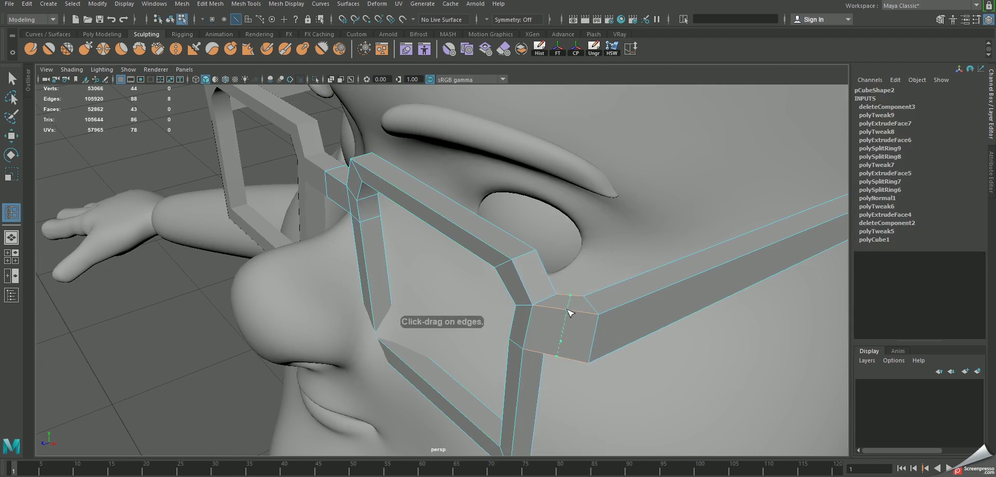
key(w)
alt+drag(567, 311, 588, 346)
mouse_move(581, 385)
mouse_down()
mouse_move(667, 419)
mouse_move(591, 311)
mouse_move(623, 270)
mouse_move(618, 278)
mouse_up()
Widen the frame by moving the selected vertices along X, checking the smoothed result.
key(F8)
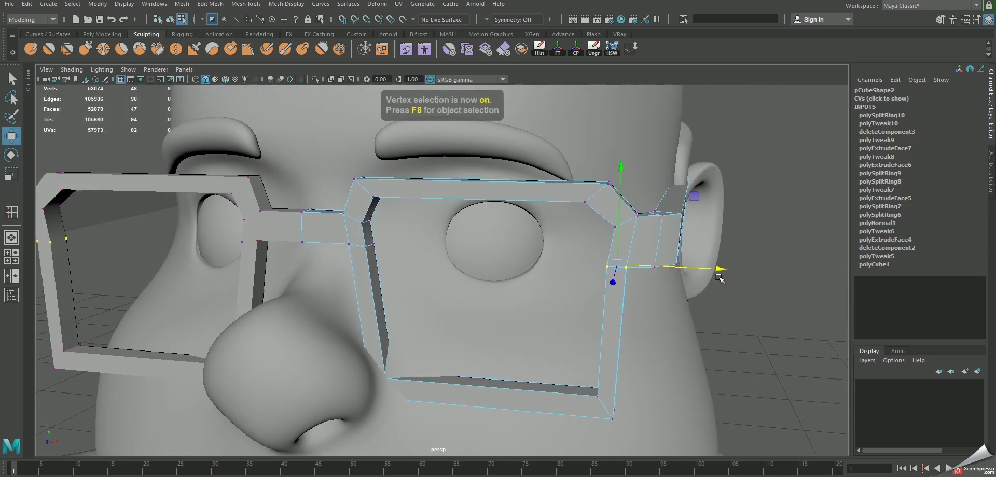
drag(721, 269, 733, 270)
key(3)
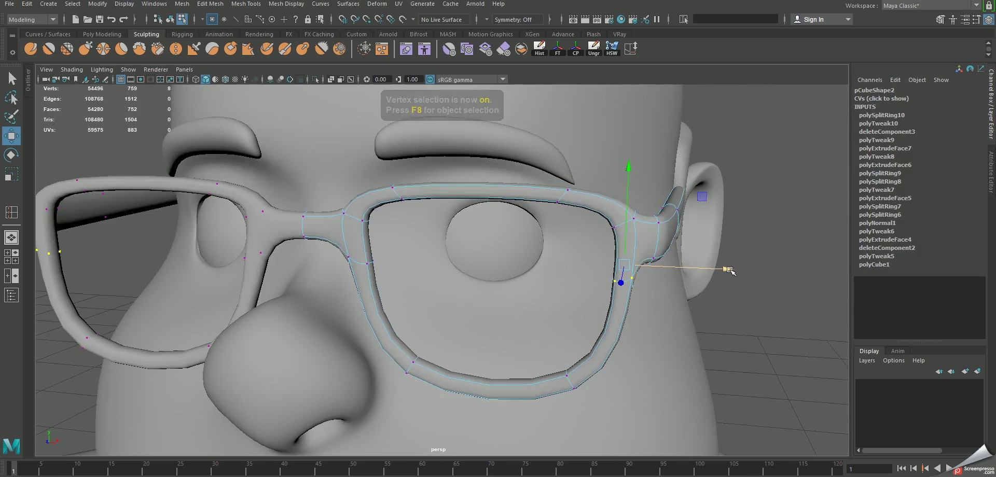
alt+drag(734, 267, 715, 268)
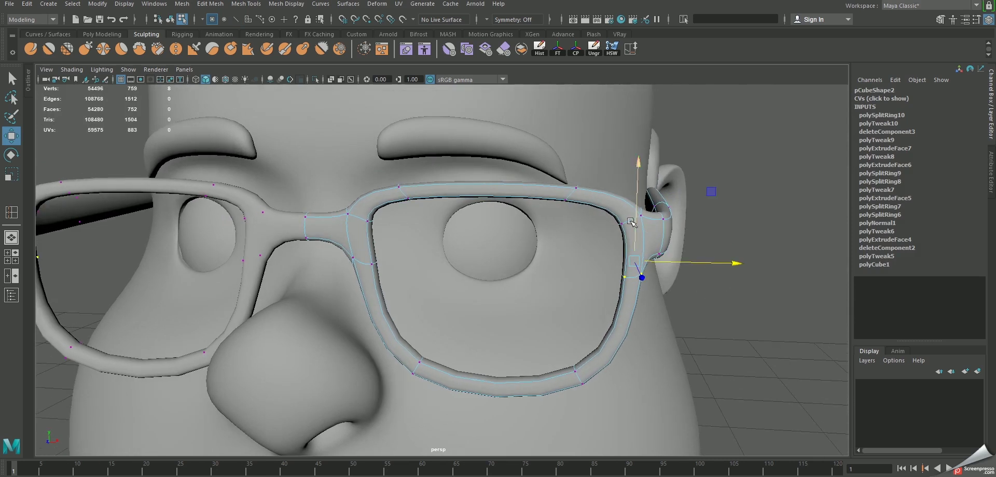
key(1)
Shift the lens-corner vertices left and reselect the glasses from a full-head view.
alt+drag(394, 255, 364, 254)
middle_drag(441, 289, 449, 300)
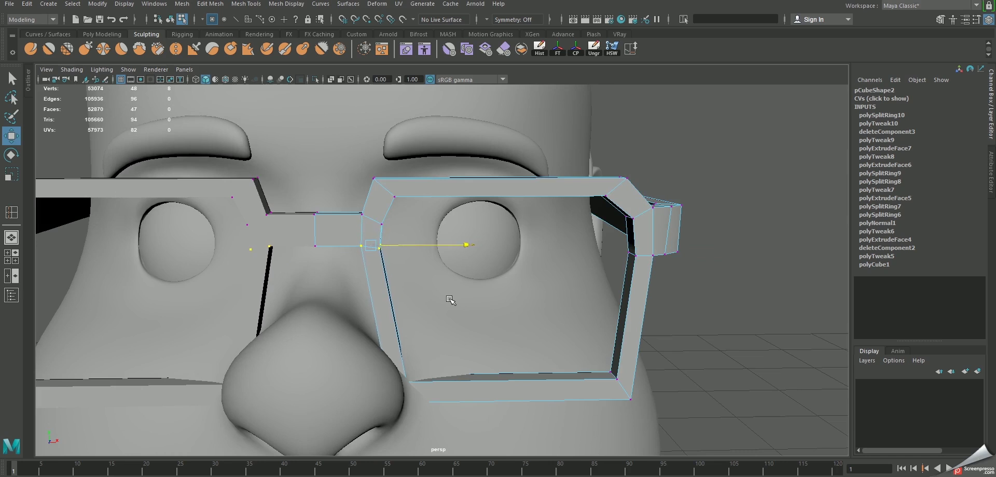
key(3)
right_drag(406, 190, 459, 155)
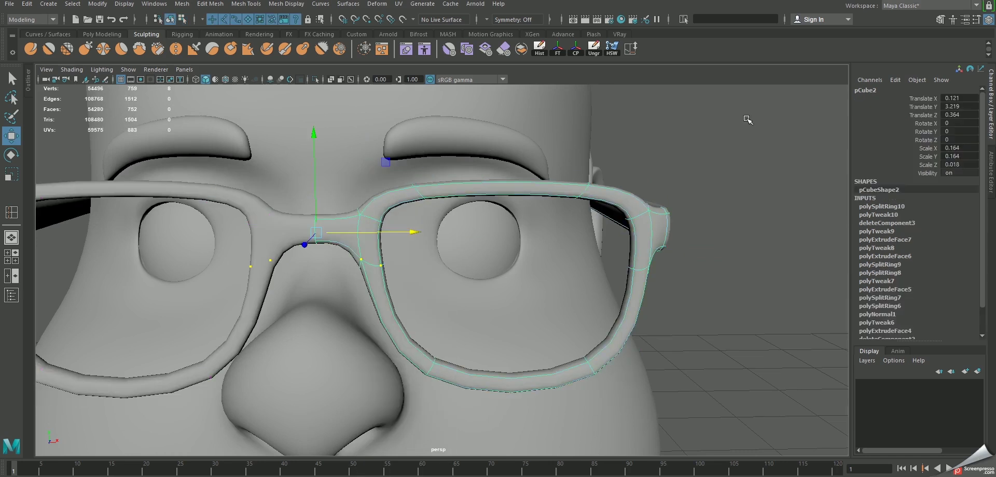
mouse_move(519, 233)
alt+mouse_down()
mouse_move(643, 218)
mouse_move(541, 259)
mouse_move(675, 249)
mouse_move(778, 289)
alt+mouse_up()
click(541, 260)
click(541, 259)
Move the temple-tip vertices forward and slightly up to sit at the ear.
key(1)
key(F9)
drag(658, 271, 711, 269)
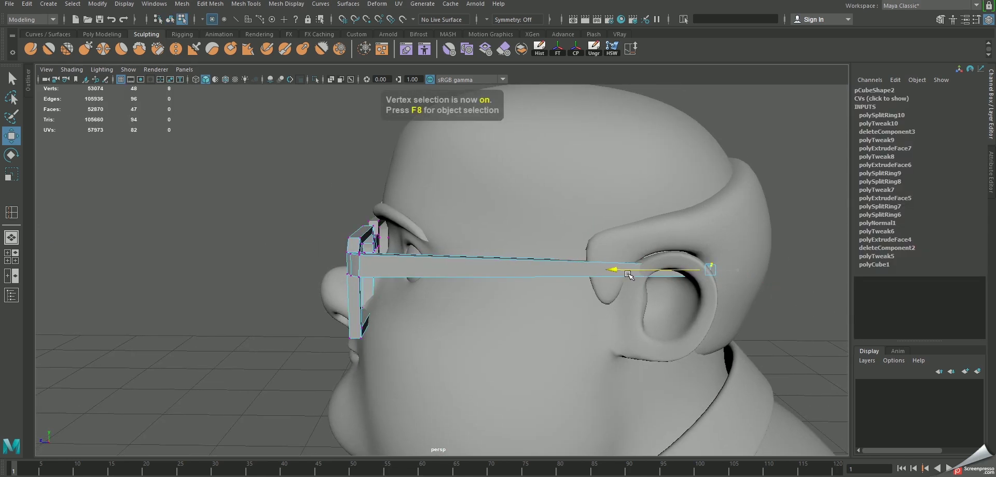
drag(717, 169, 711, 160)
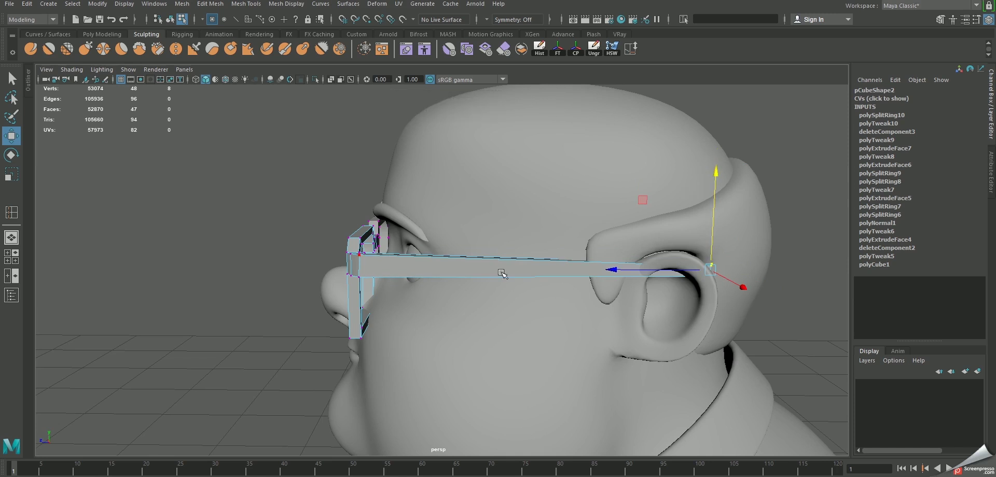
right_drag(479, 276, 524, 223)
Tilt the glasses frame forward to Rotate X 3.936.
alt+drag(523, 228, 369, 249)
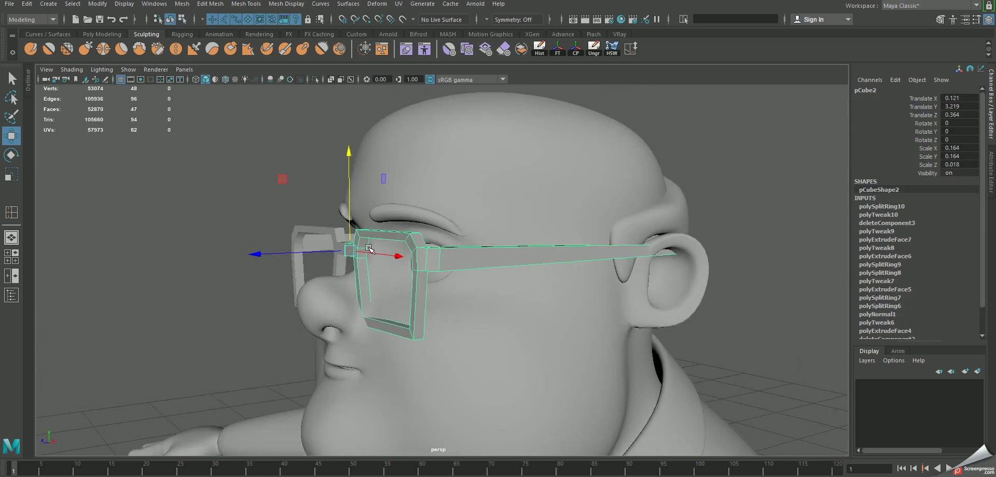
click(331, 234)
key(e)
mouse_move(293, 182)
mouse_down()
mouse_move(306, 176)
mouse_move(426, 224)
mouse_up()
key(w)
key(3)
Reselect the glasses in low-poly form from a lined-up side view of the head.
click(676, 226)
alt+drag(676, 227, 570, 247)
click(585, 264)
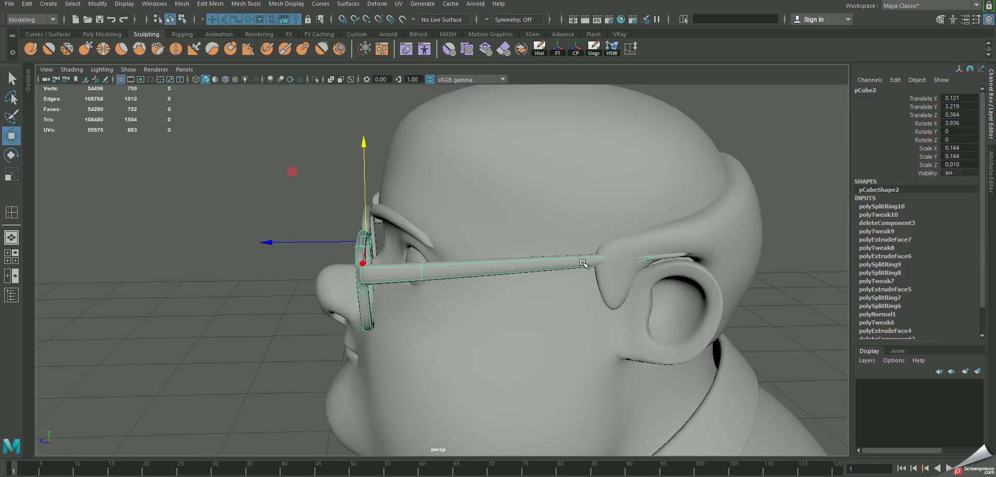
key(1)
alt+drag(646, 248, 698, 251)
right_drag(698, 251, 695, 262)
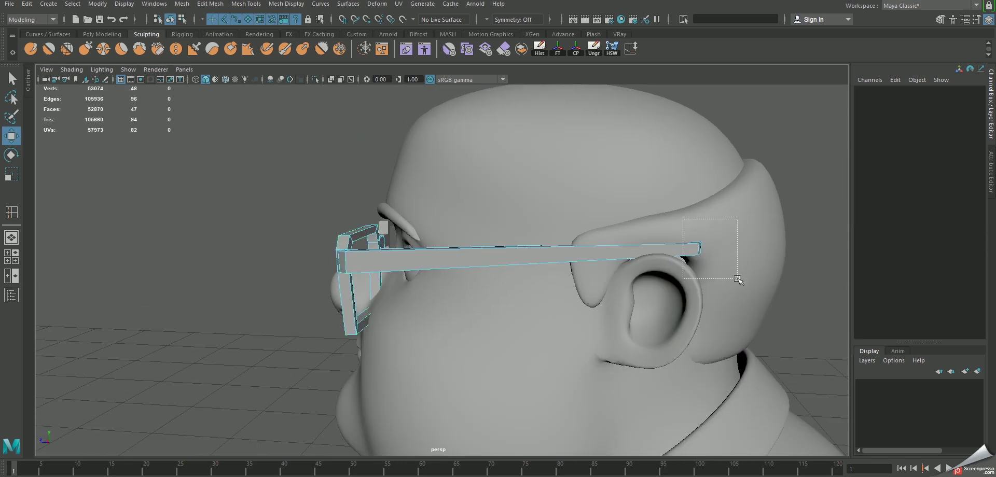
Extrude the temple's end faces and pull them out past the ear.
drag(711, 236, 615, 290)
shift+right_drag(616, 290, 616, 262)
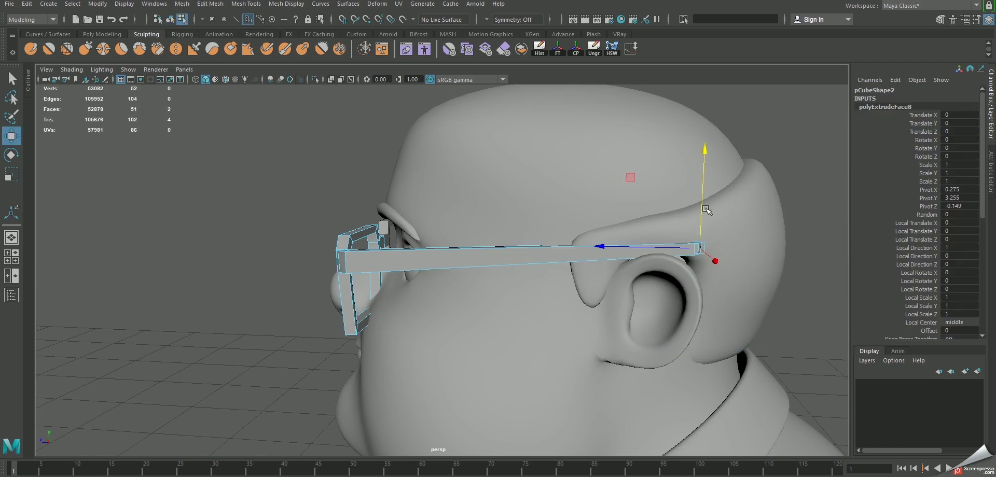
drag(606, 249, 643, 244)
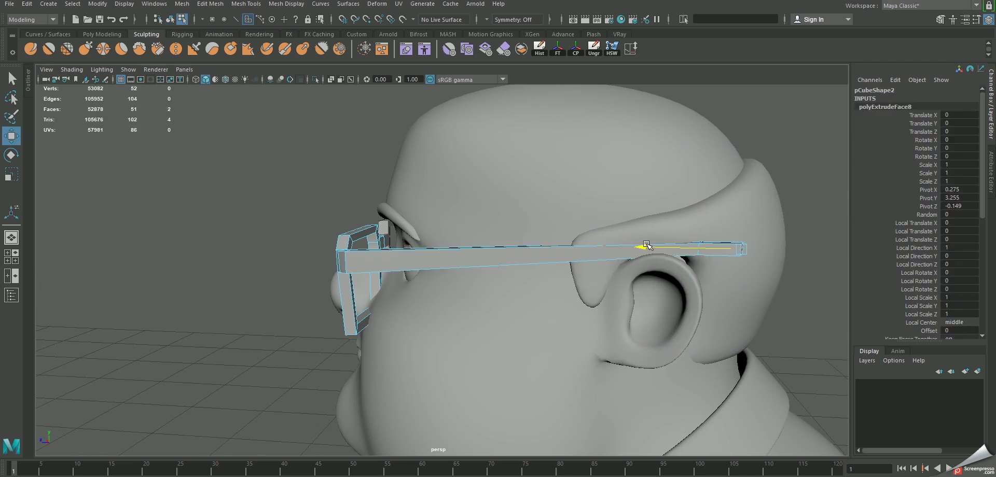
key(e)
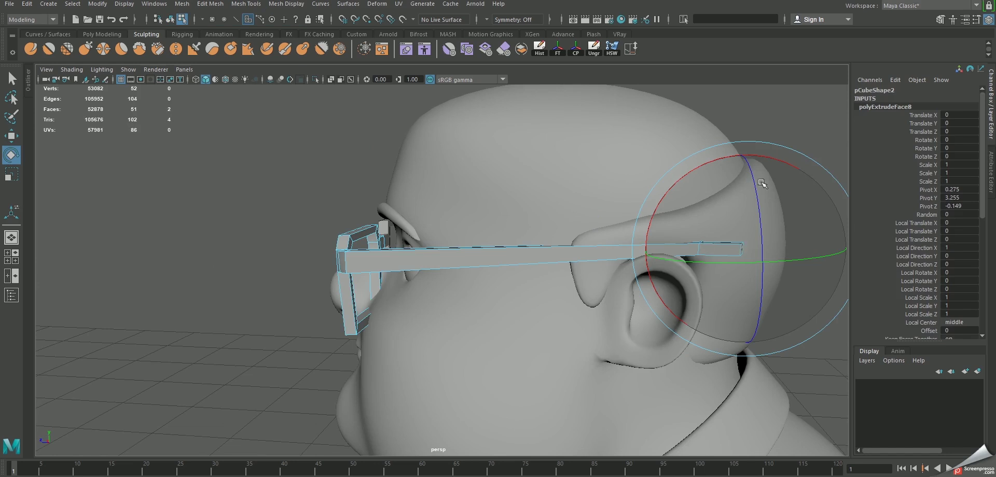
key(w)
key(e)
Stretch the extruded end face, checking it from behind the head and the side.
mouse_move(761, 183)
alt+mouse_down()
mouse_move(656, 278)
mouse_move(664, 274)
alt+mouse_up()
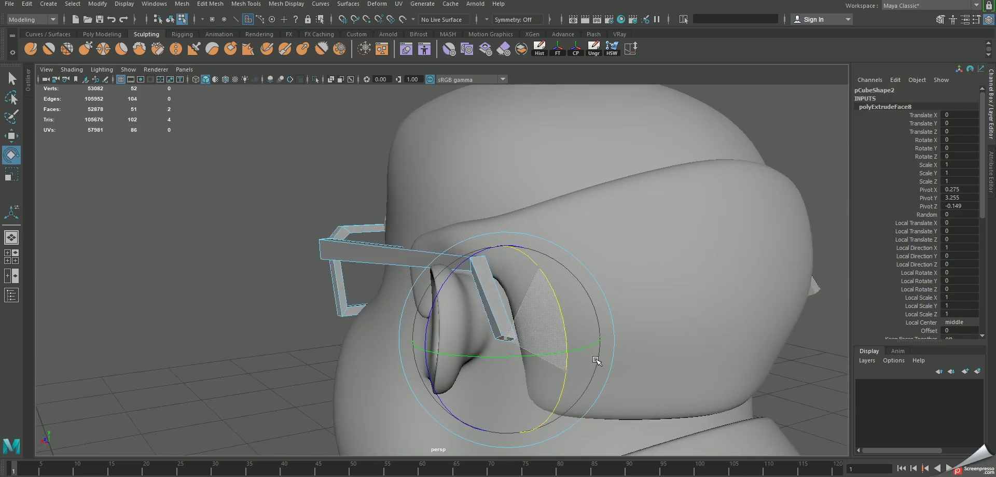
key(r)
key(w)
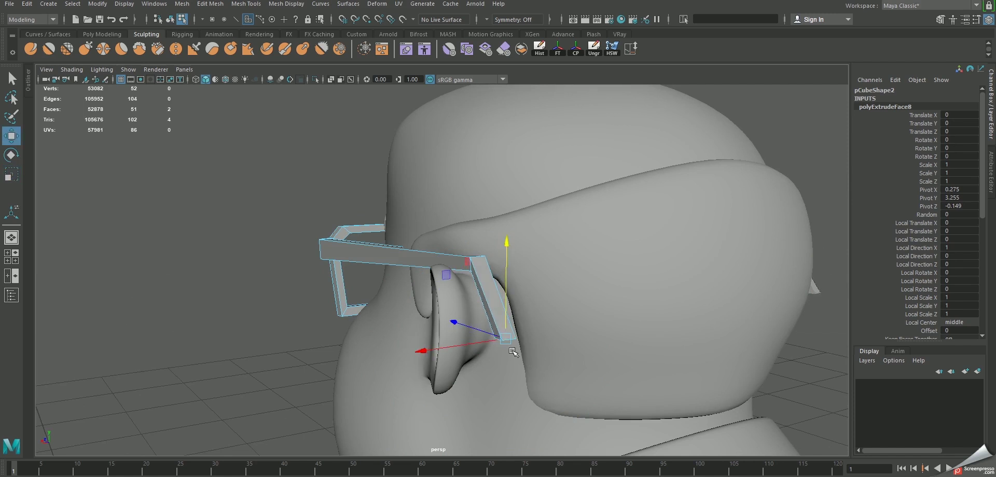
alt+drag(503, 254, 578, 355)
key(r)
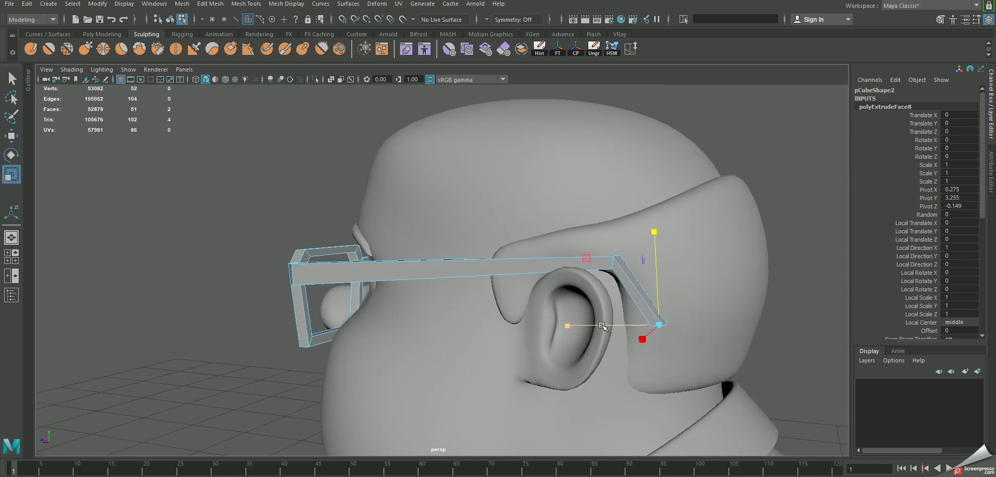
mouse_move(567, 320)
mouse_down()
mouse_move(417, 317)
mouse_move(473, 306)
mouse_up()
key(w)
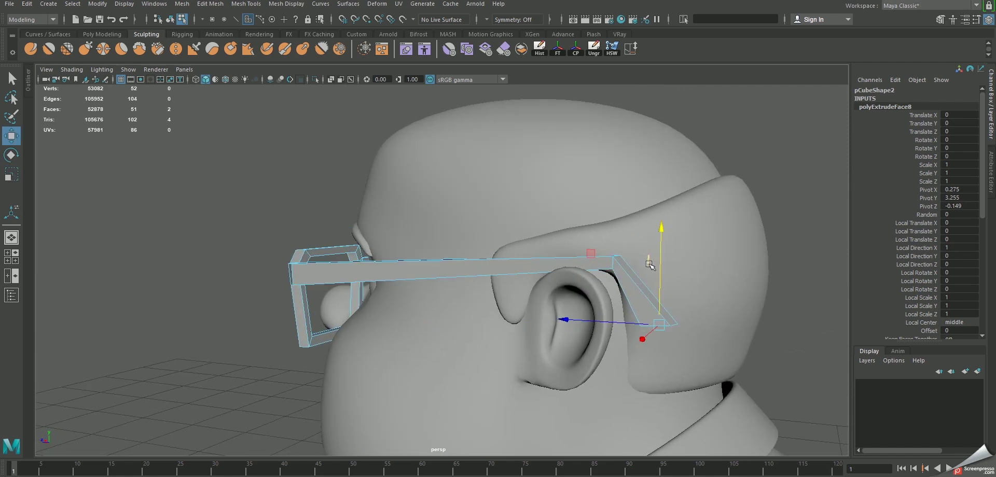
Select the temple-end face loop and drop it down behind the ear.
alt+drag(651, 262, 663, 264)
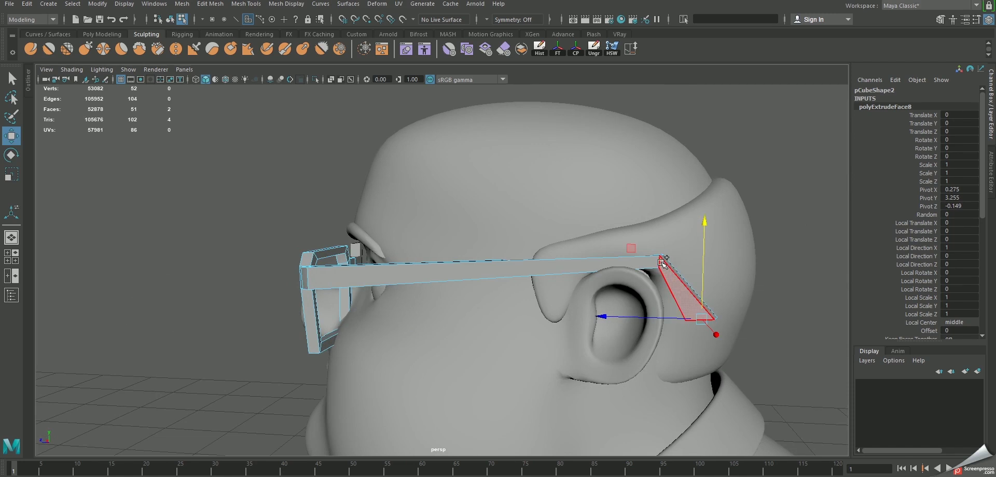
double_click(663, 263)
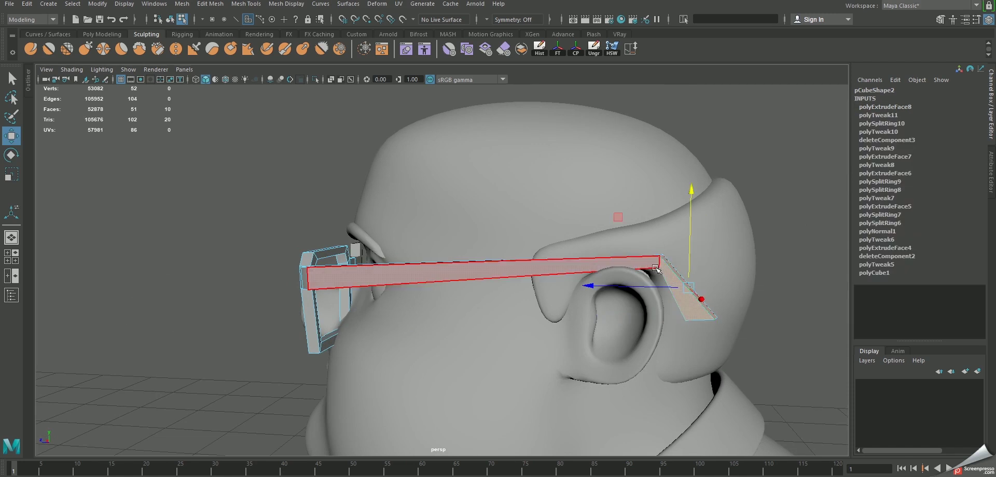
mouse_move(591, 286)
mouse_down()
mouse_move(580, 287)
mouse_move(592, 286)
mouse_up()
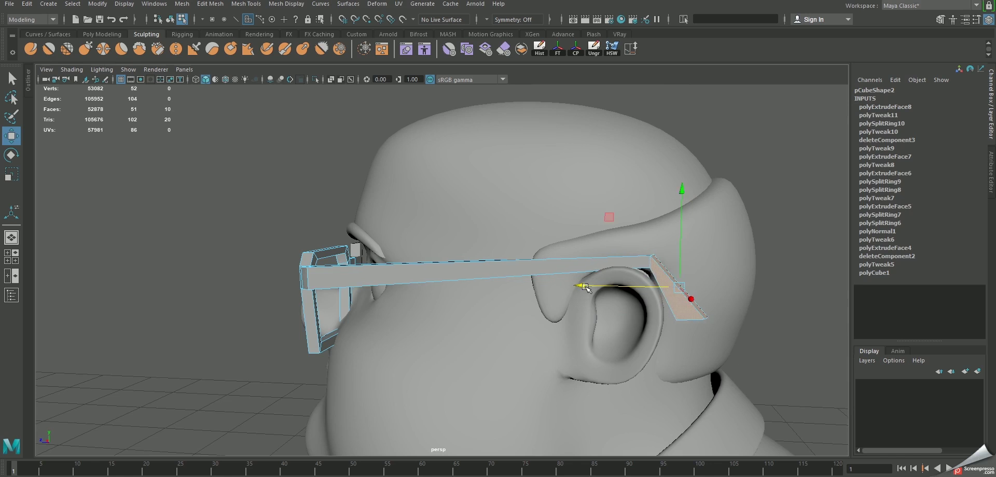
drag(680, 286, 752, 287)
key(ctrl+z)
drag(681, 198, 694, 244)
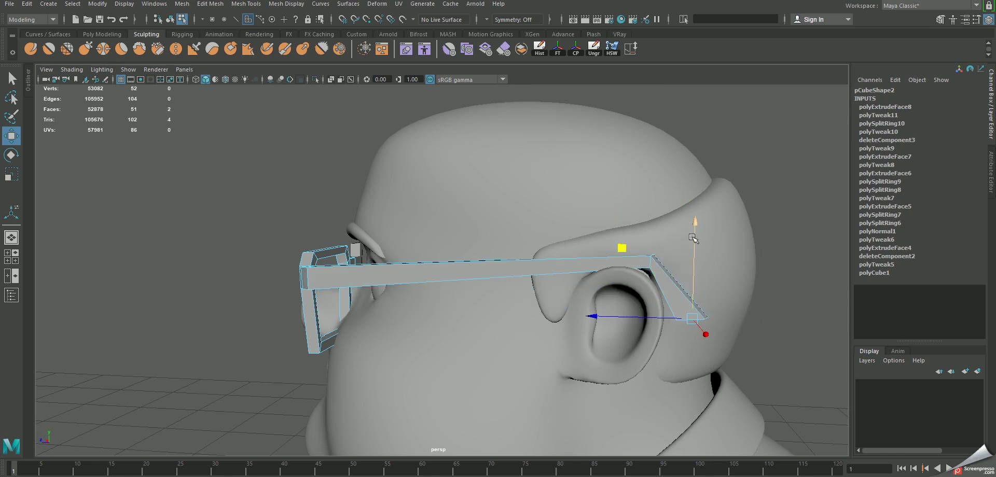
Insert an edge loop along the glasses arm, checking the smoothed preview.
key(3)
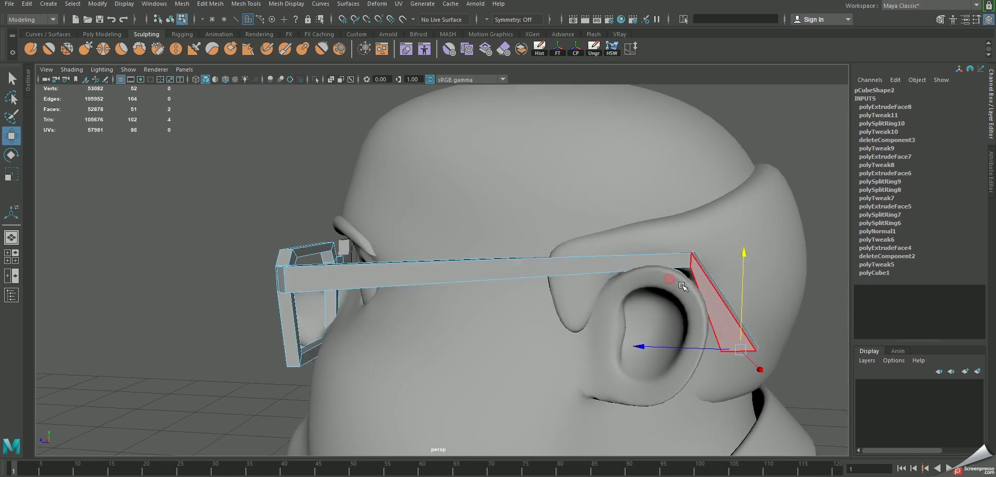
key(1)
right_drag(676, 258, 743, 210)
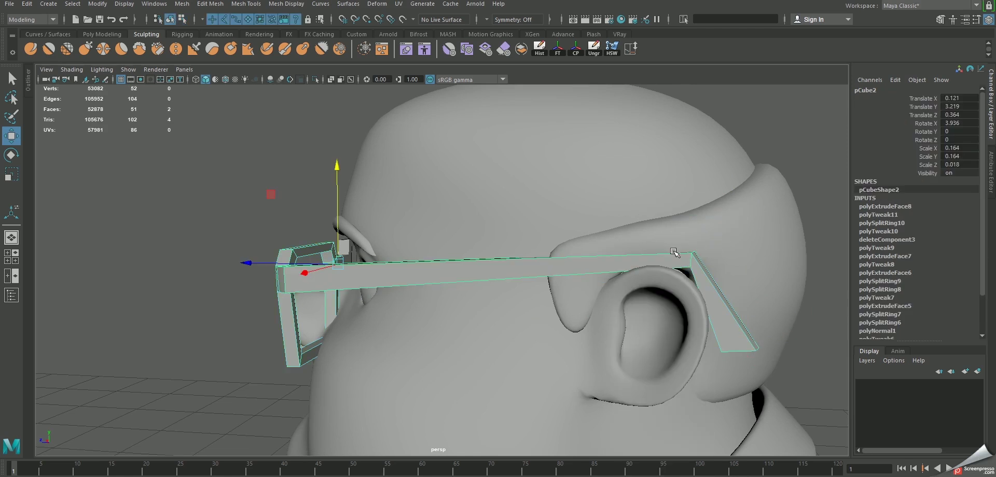
right_drag(667, 263, 655, 260)
right_drag(590, 259, 598, 273)
right_drag(521, 268, 464, 301)
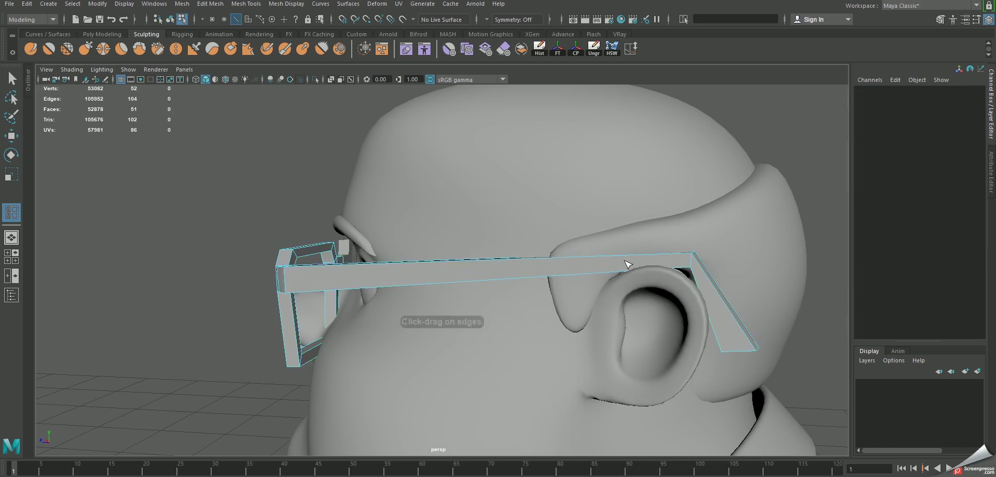
click(657, 258)
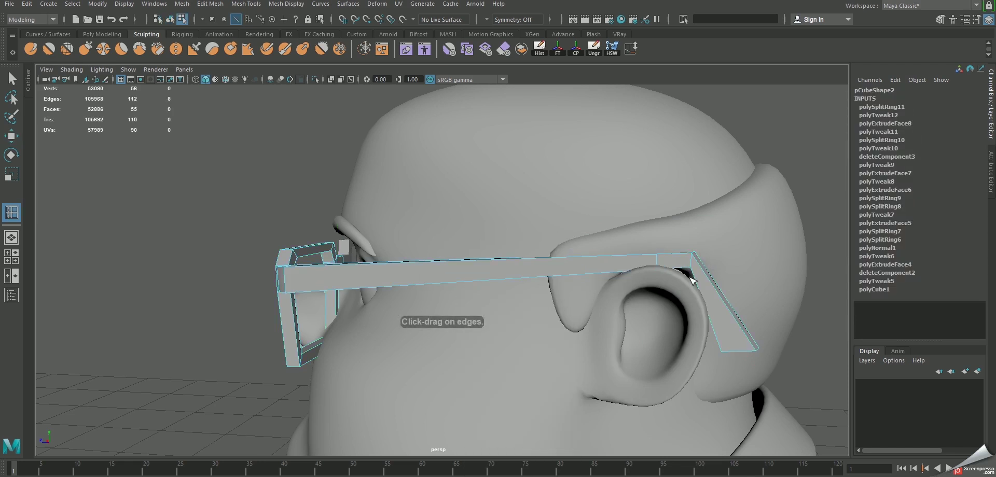
key(w)
key(3)
mouse_move(540, 237)
right_down()
mouse_move(548, 266)
mouse_move(591, 222)
right_up()
alt+drag(795, 163, 768, 166)
key(1)
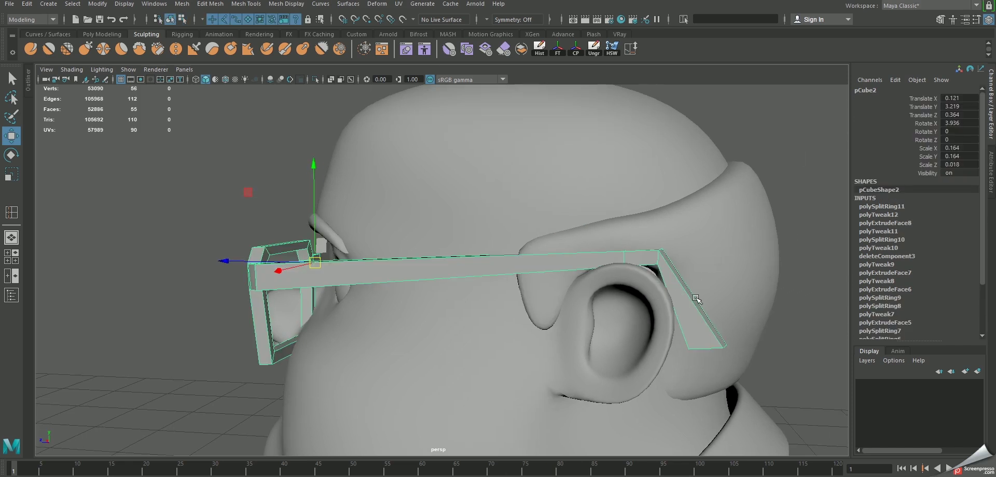
Add another edge loop at the arm's bend and move the end edges slightly back.
shift+right_drag(686, 281, 632, 311)
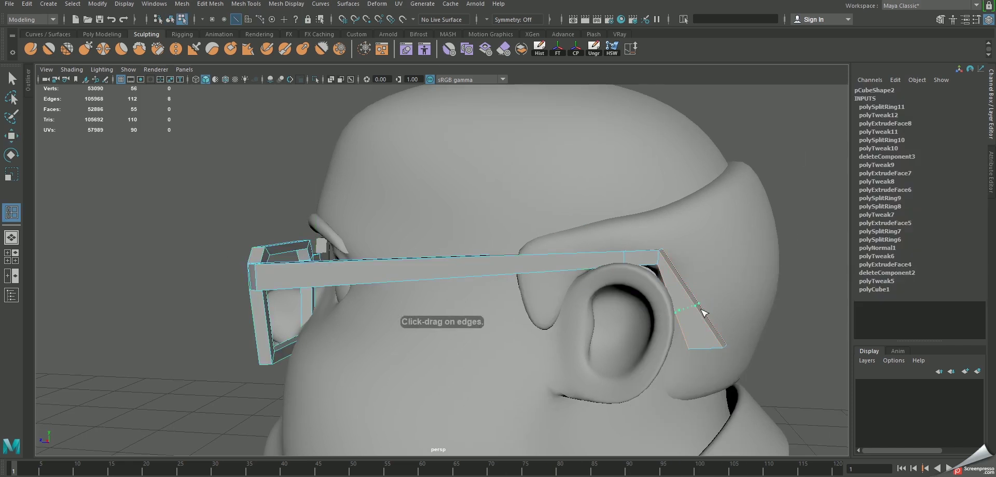
click(709, 318)
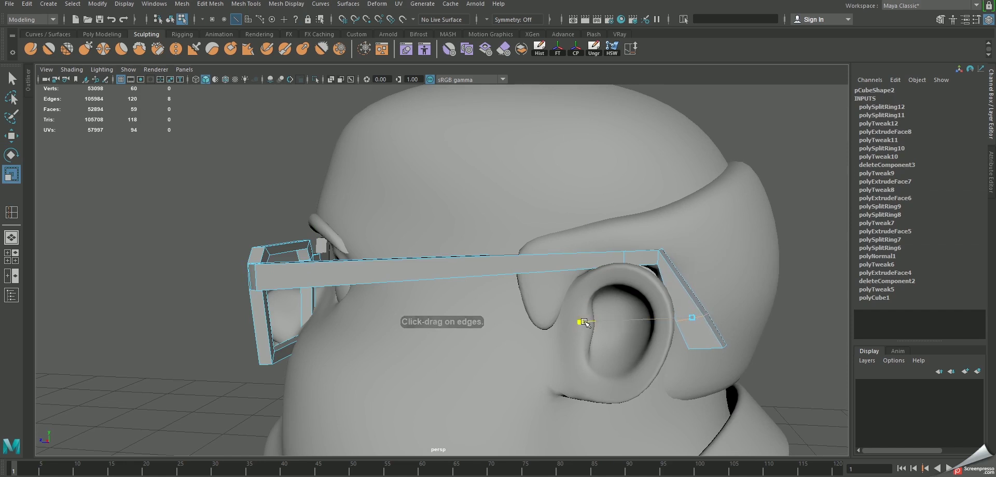
key(w)
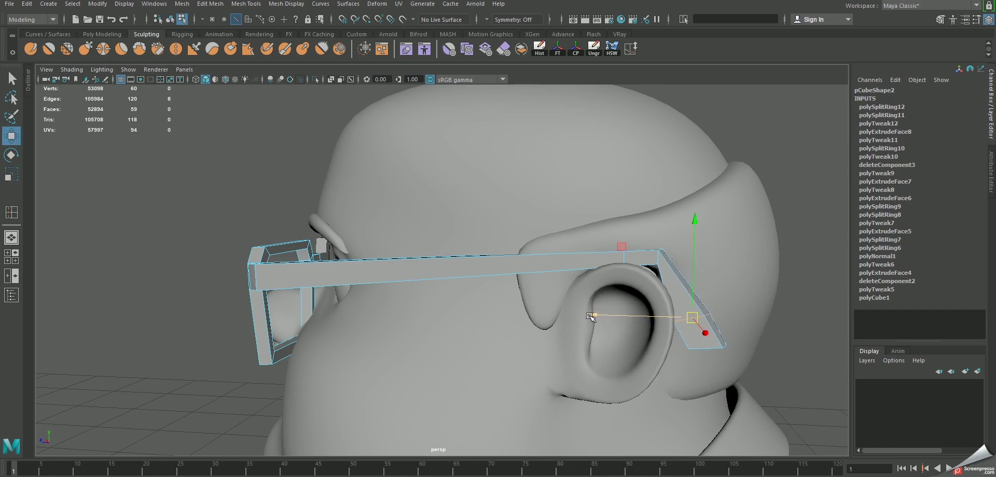
drag(592, 315, 597, 290)
key(3)
right_drag(542, 251, 580, 253)
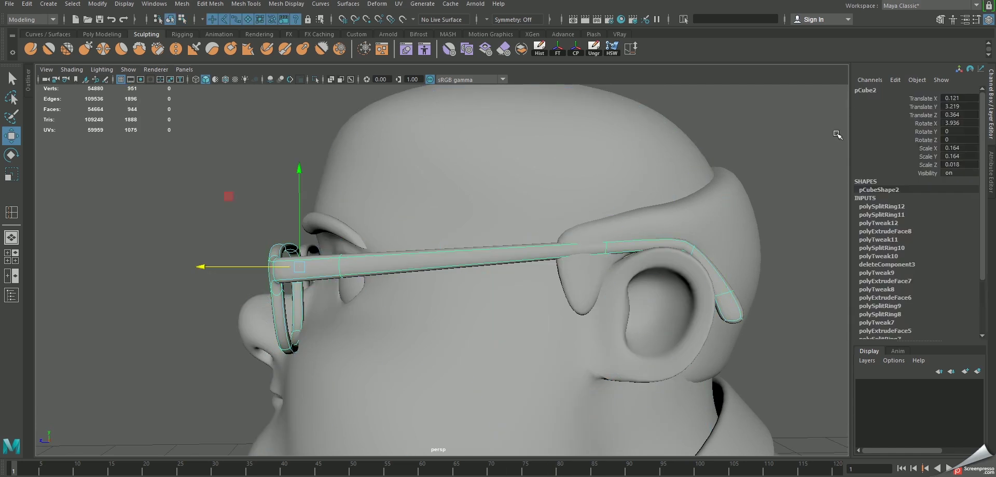
alt+drag(595, 244, 463, 321)
Mirror the half frame and combine both halves into one mesh.
key(1)
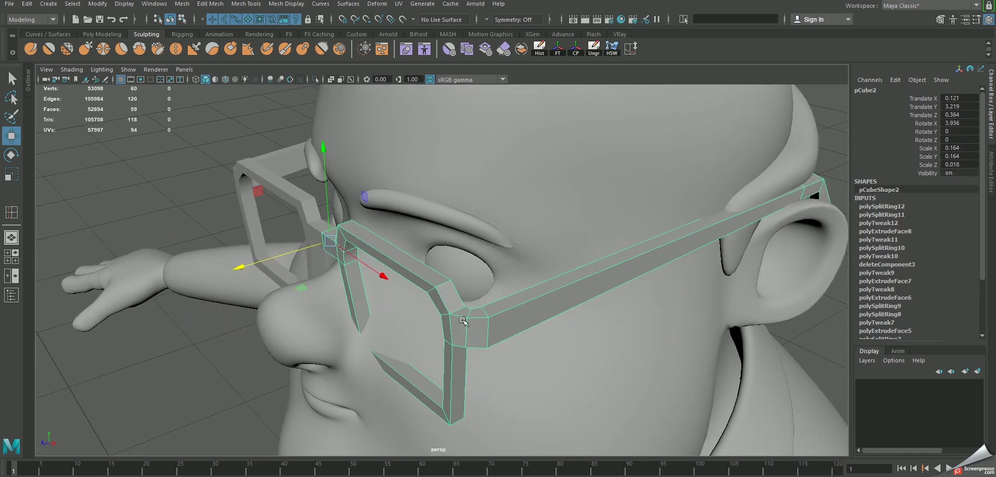
right_drag(421, 278, 410, 244)
alt+drag(410, 244, 326, 238)
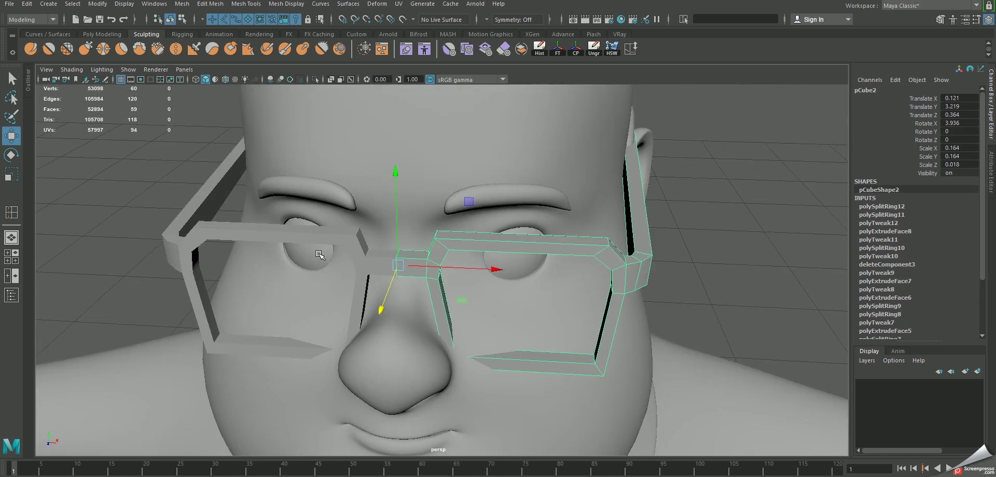
click(110, 35)
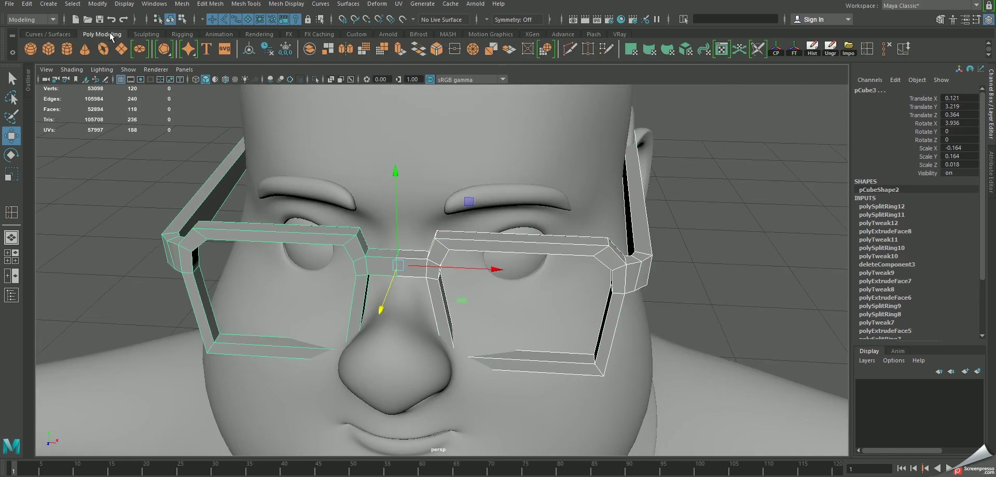
click(312, 51)
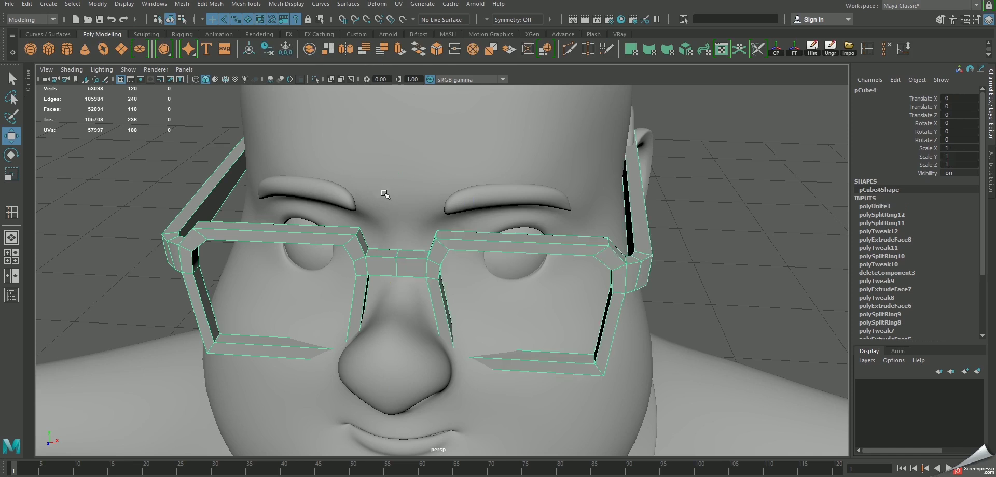
Merge the bridge vertices and pull the bridge vertex down to bend the bridge.
alt+drag(382, 195, 412, 202)
key(F9)
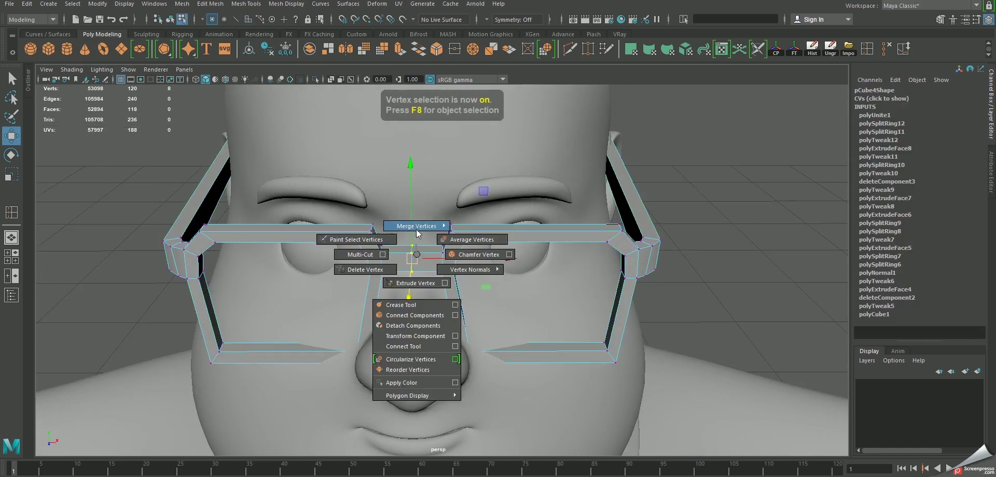
shift+right_drag(411, 244, 438, 186)
key(w)
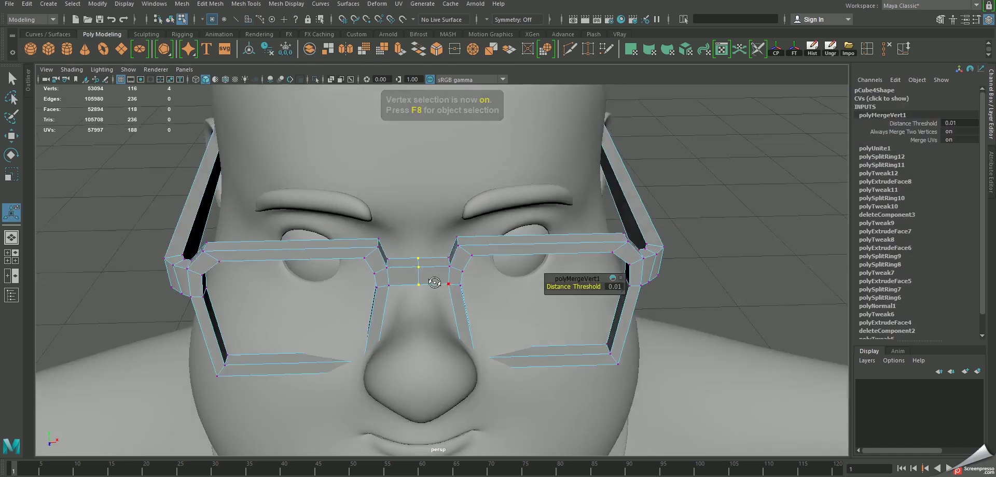
key(f)
scroll(503, 348, down, 3)
scroll(467, 276, down, 2)
mouse_move(422, 235)
middle_down()
mouse_move(421, 252)
mouse_move(433, 254)
middle_up()
right_drag(441, 162, 454, 105)
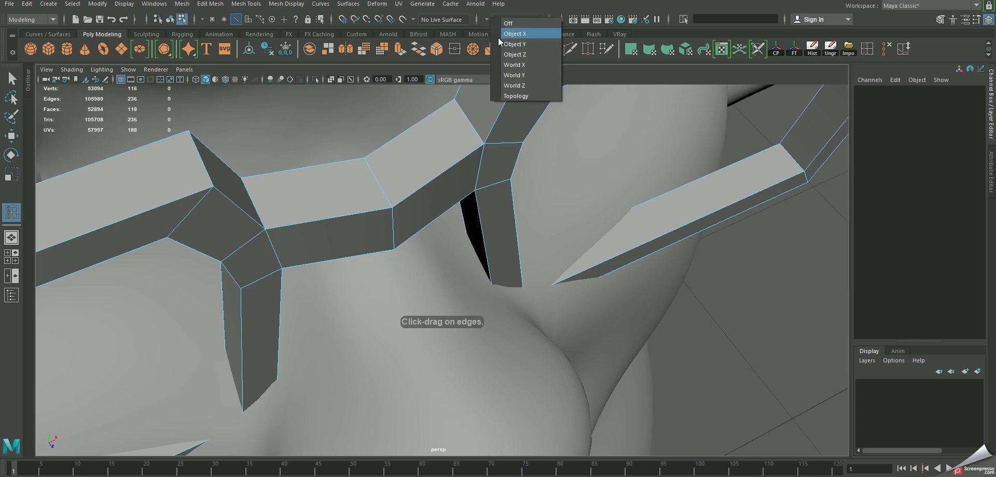
Set symmetry to Object X and add an edge loop across the glasses bridge.
click(498, 37)
click(467, 160)
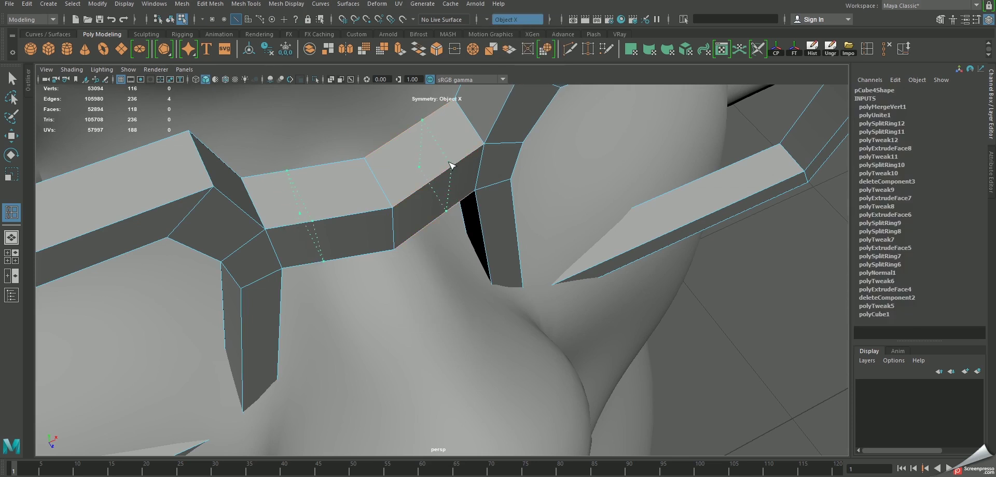
click(443, 168)
key(w)
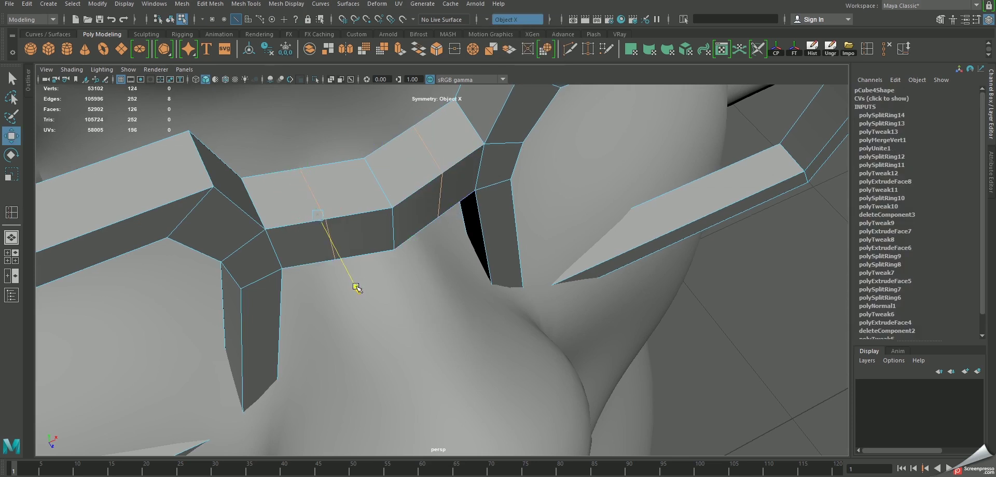
key(g)
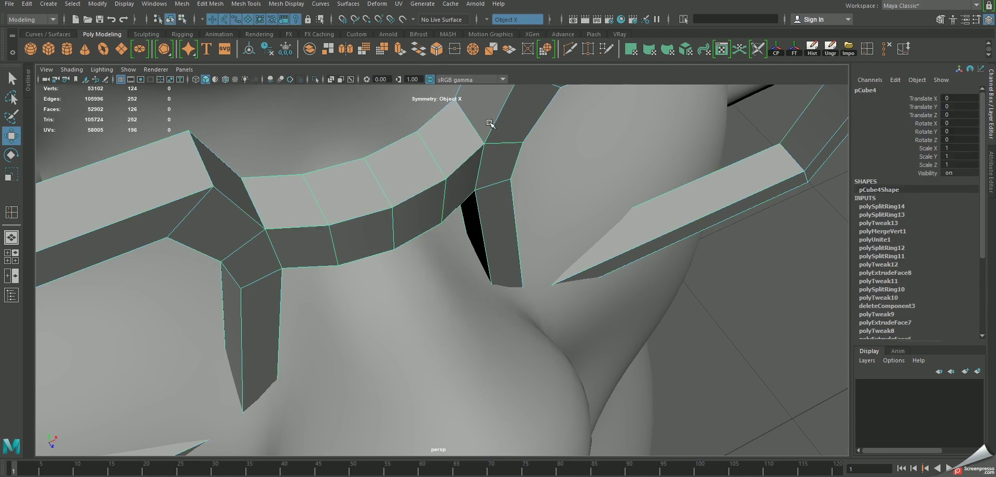
Add a second edge loop near the bridge and preview the frame smoothed.
shift+right_drag(465, 155, 445, 138)
click(479, 154)
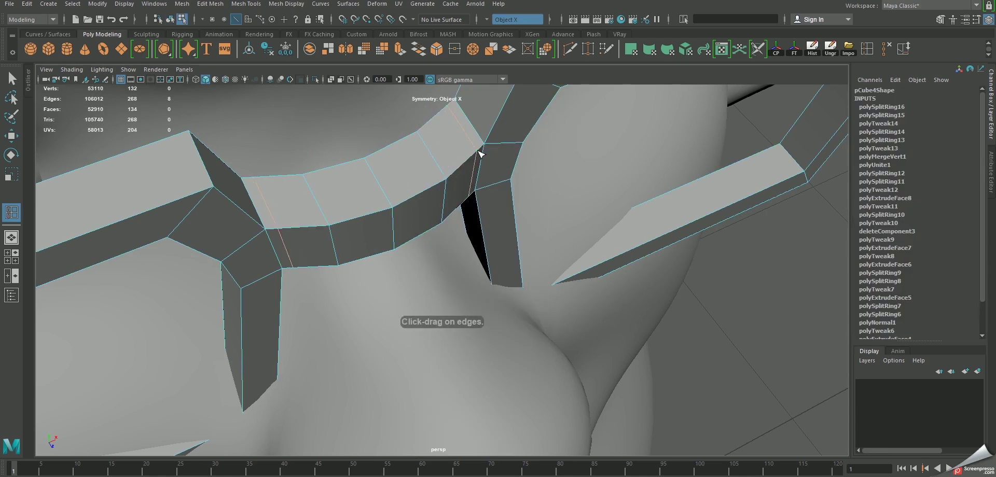
key(3)
key(w)
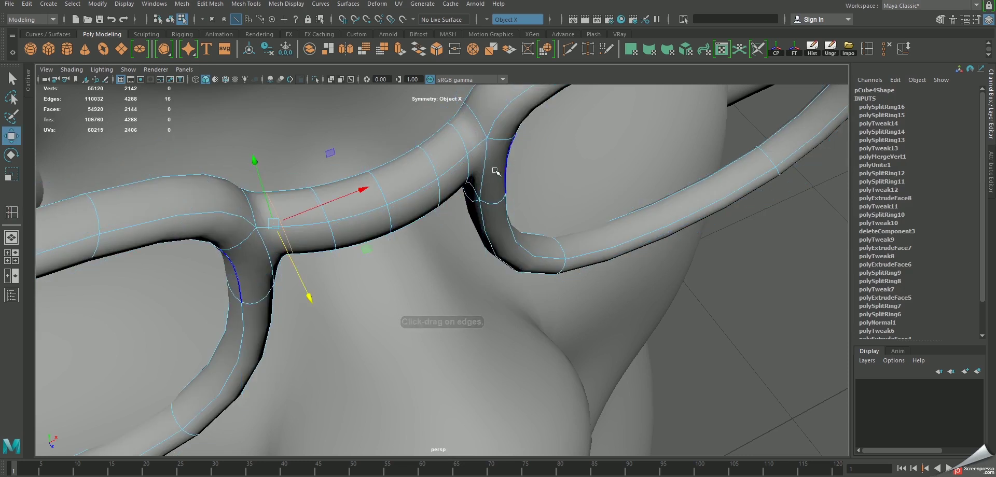
alt+drag(511, 180, 437, 140)
right_drag(437, 139, 456, 102)
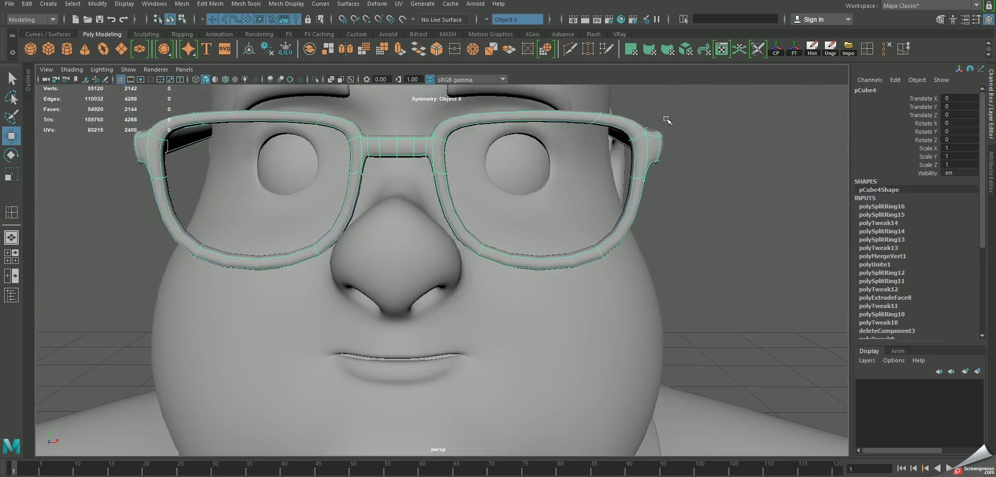
click(662, 117)
Orbit around the head, reselect the glasses and return them to low-poly display.
scroll(662, 118, down, 3)
mouse_move(557, 230)
alt+mouse_down()
mouse_move(595, 236)
mouse_move(545, 240)
mouse_move(452, 167)
mouse_move(482, 222)
mouse_move(480, 212)
mouse_move(402, 205)
alt+mouse_up()
click(479, 213)
key(1)
shift+right_drag(402, 205, 352, 220)
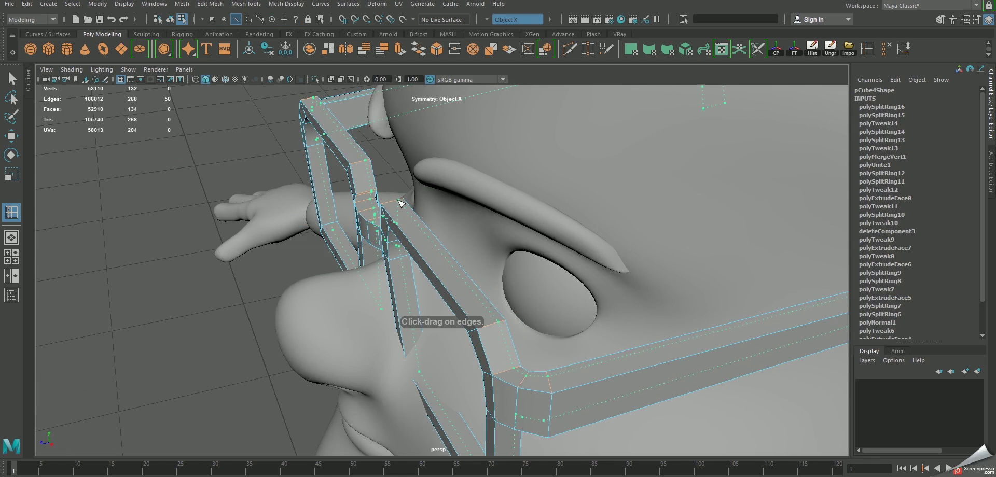
Add two supporting edge loops along the lens rim and preview the smoothed frame from the front.
click(399, 200)
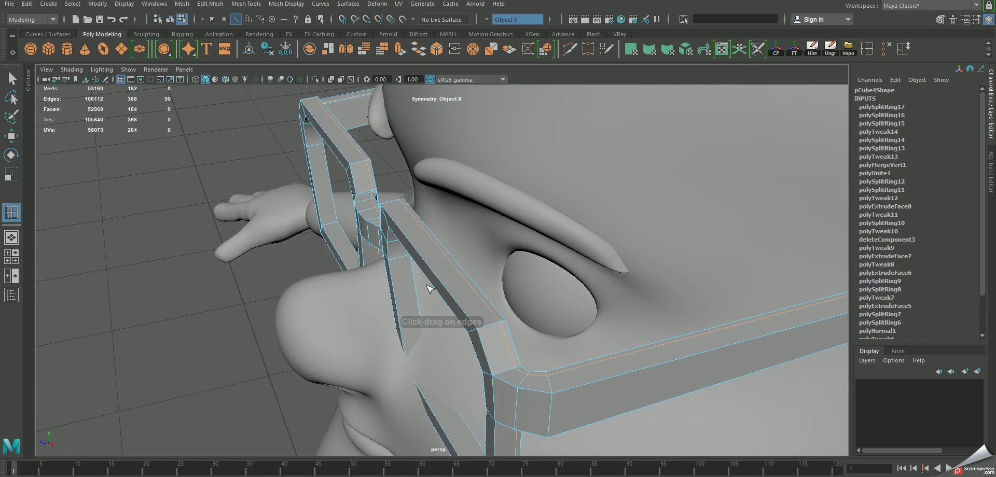
click(483, 331)
key(w)
right_drag(445, 250, 500, 223)
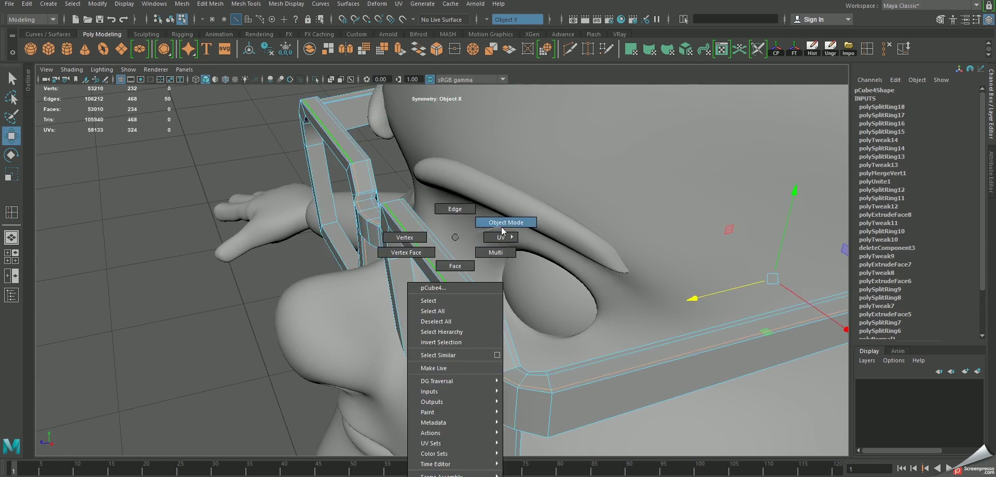
key(3)
alt+drag(199, 329, 466, 250)
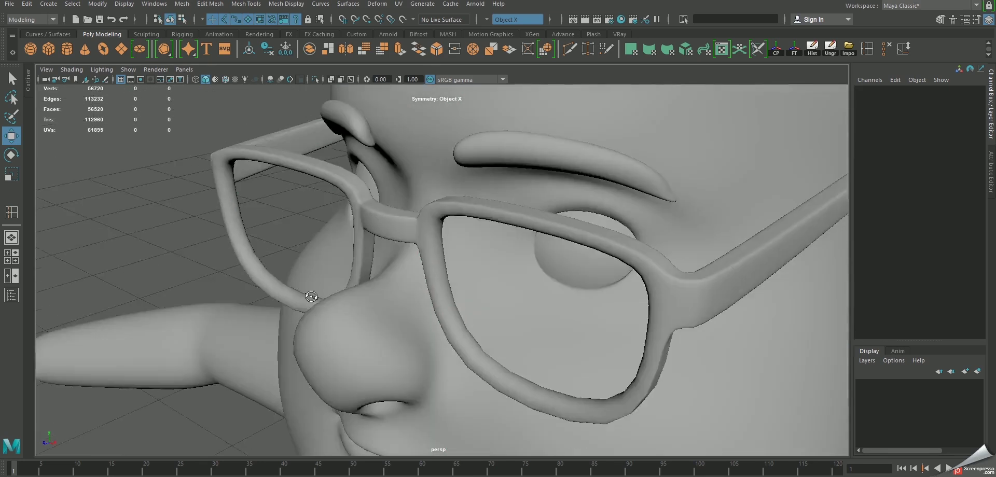
key(1)
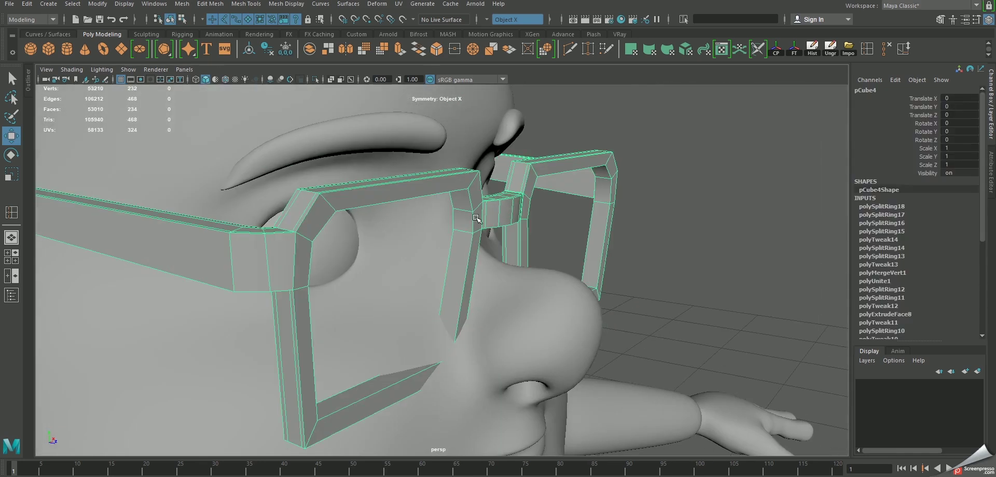
Insert another edge loop across the lens rim and inspect the smoothed glasses from a high frontal view.
right_drag(476, 219, 459, 215)
mouse_move(457, 214)
mouse_down()
mouse_move(472, 213)
mouse_move(463, 199)
mouse_up()
key(w)
right_drag(461, 194, 452, 195)
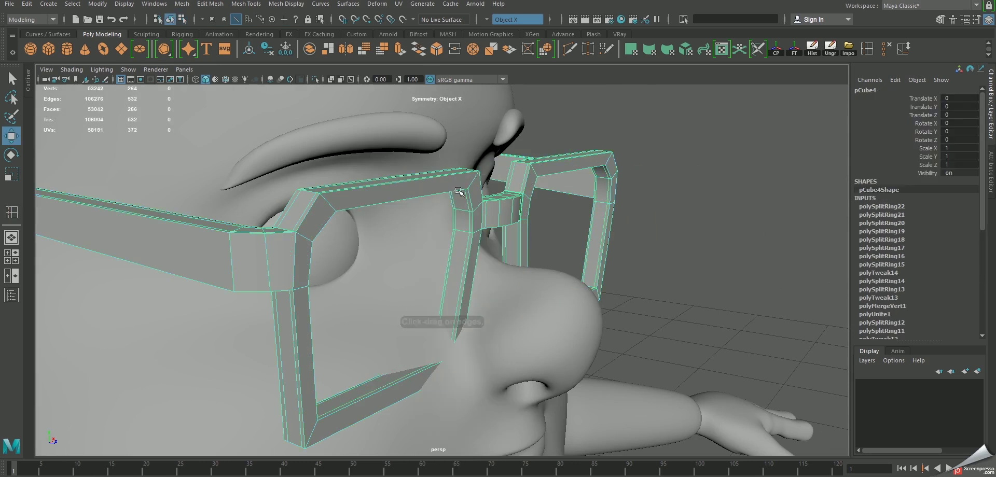
key(3)
click(684, 200)
click(473, 208)
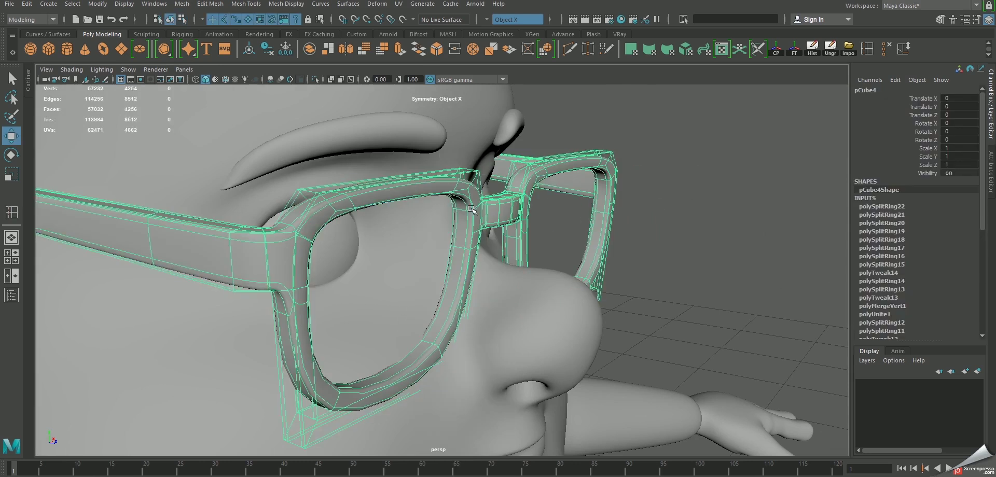
click(656, 188)
mouse_move(656, 188)
alt+mouse_down()
mouse_move(563, 252)
mouse_move(566, 289)
mouse_move(547, 287)
alt+mouse_up()
Add edge loops at the frame's lower corner and on the arm beside it.
click(546, 287)
key(1)
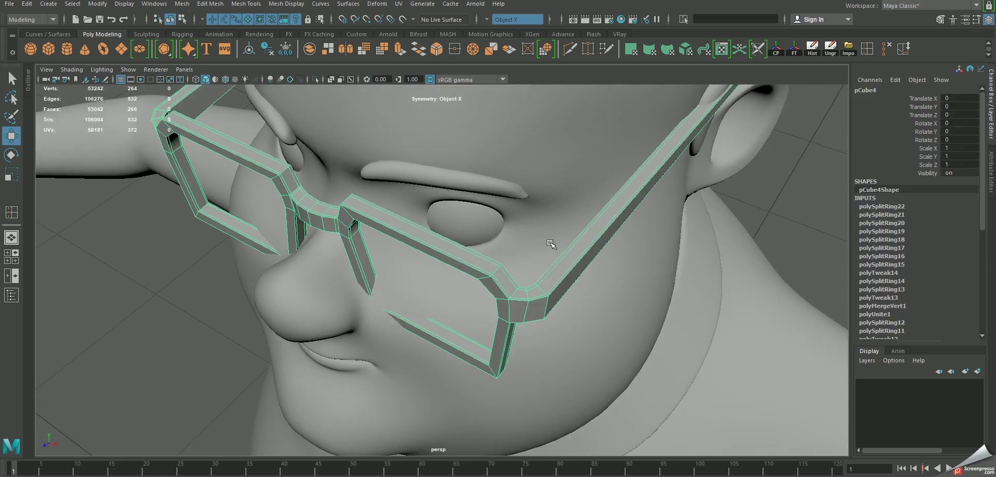
scroll(569, 318, up, 5)
alt+drag(569, 317, 550, 297)
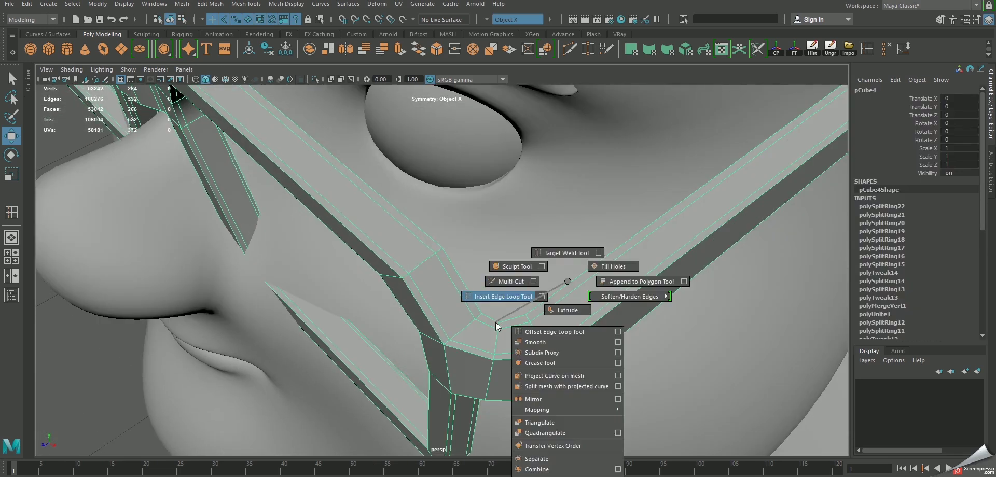
shift+right_drag(502, 318, 471, 295)
click(456, 347)
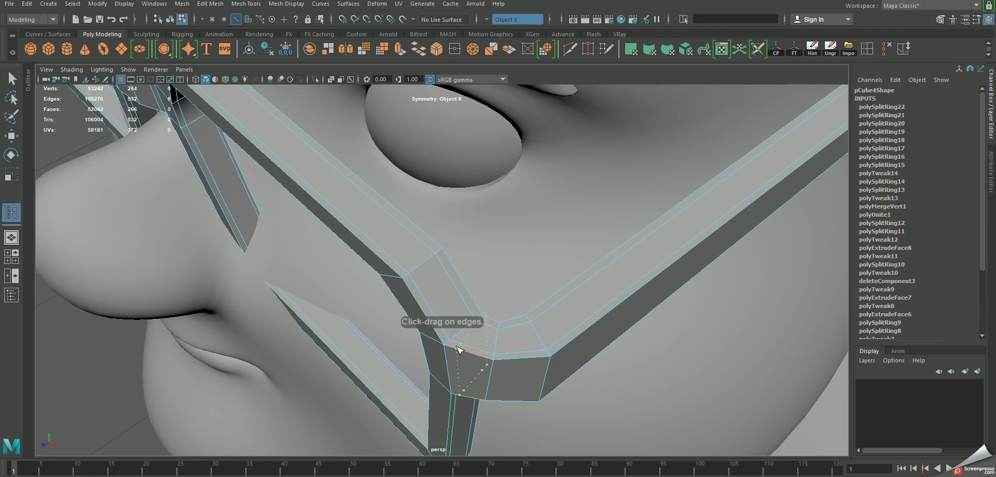
click(536, 316)
click(540, 317)
key(w)
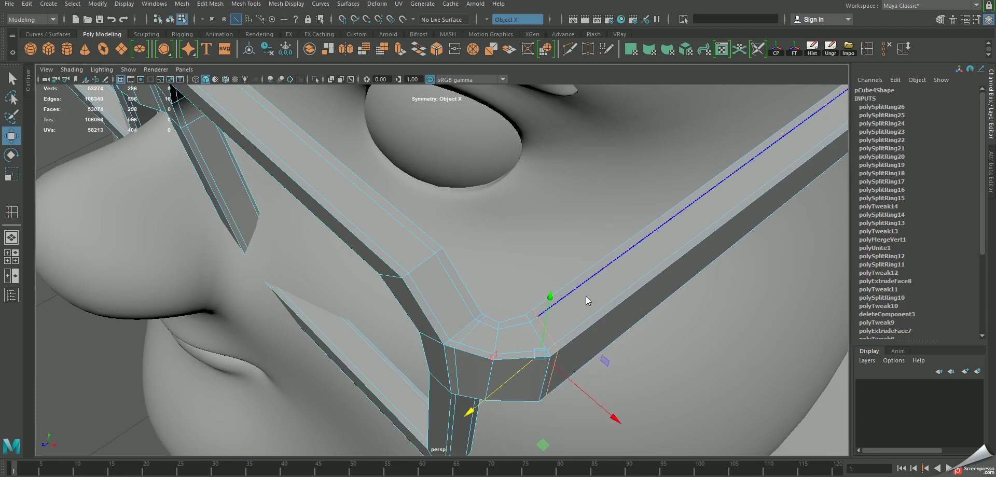
right_drag(585, 236, 634, 229)
Orbit to a side profile of the head and reselect the glasses at the temple arm.
scroll(634, 275, down, 3)
alt+drag(633, 288, 623, 297)
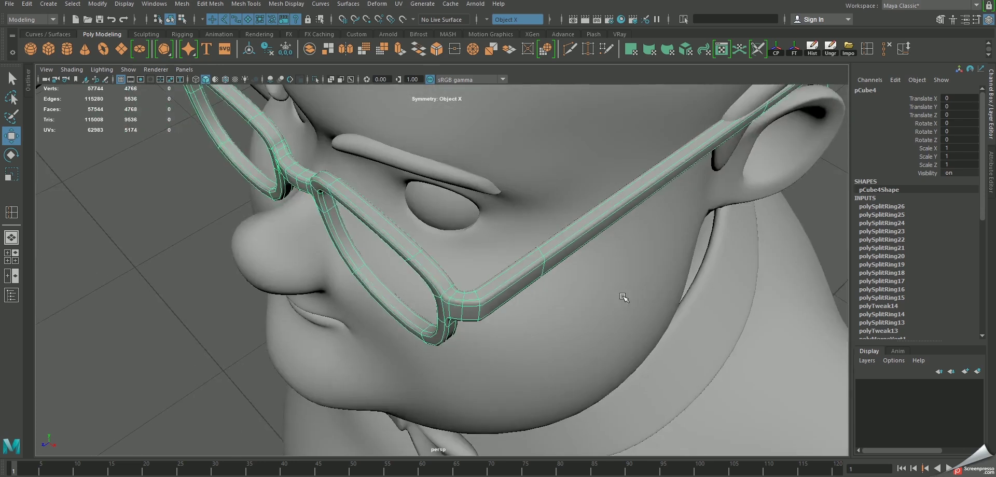
scroll(674, 249, down, 3)
click(767, 205)
alt+drag(745, 273, 518, 184)
scroll(498, 207, up, 3)
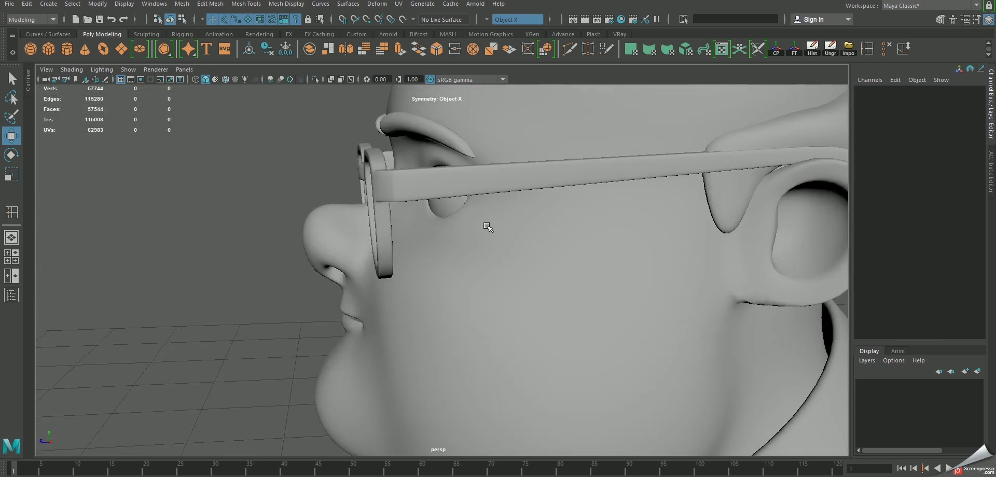
alt+drag(488, 227, 486, 270)
click(475, 241)
shift+right_drag(476, 241, 475, 311)
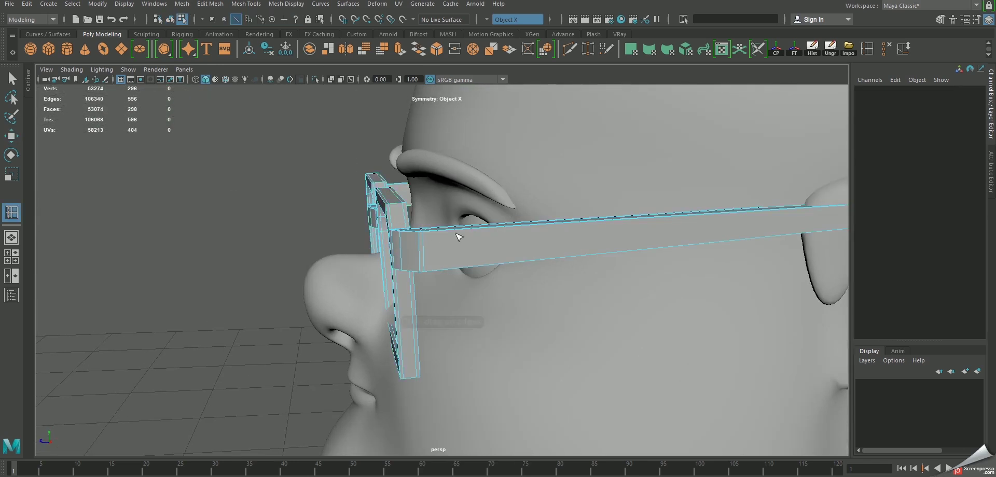